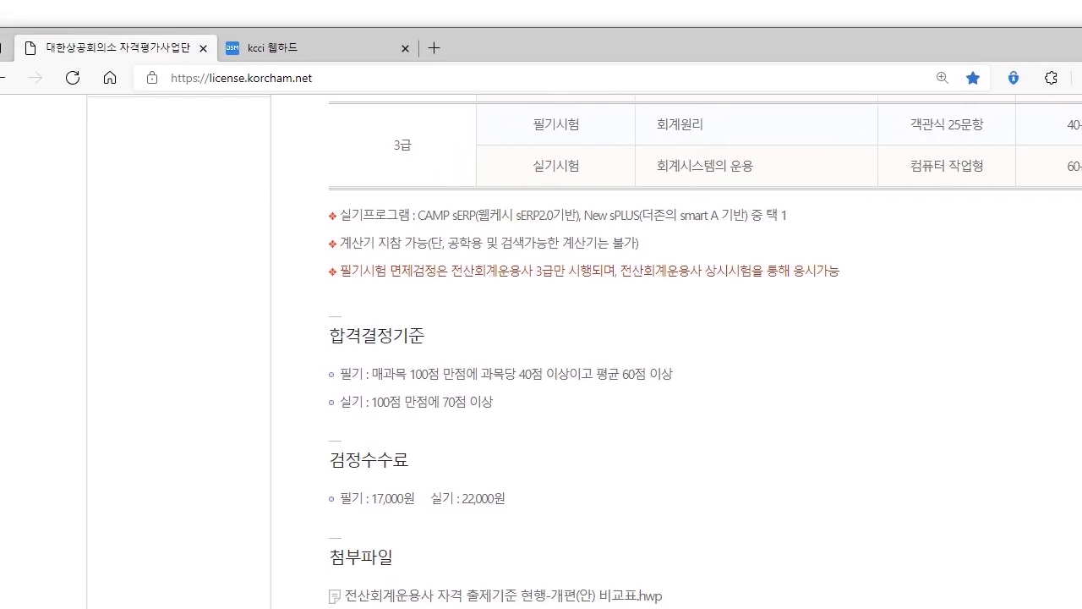
Focus the browser showing the 전산회계운용사 3급 exam details, including the 17,000원/22,000원 fees.
click(539, 123)
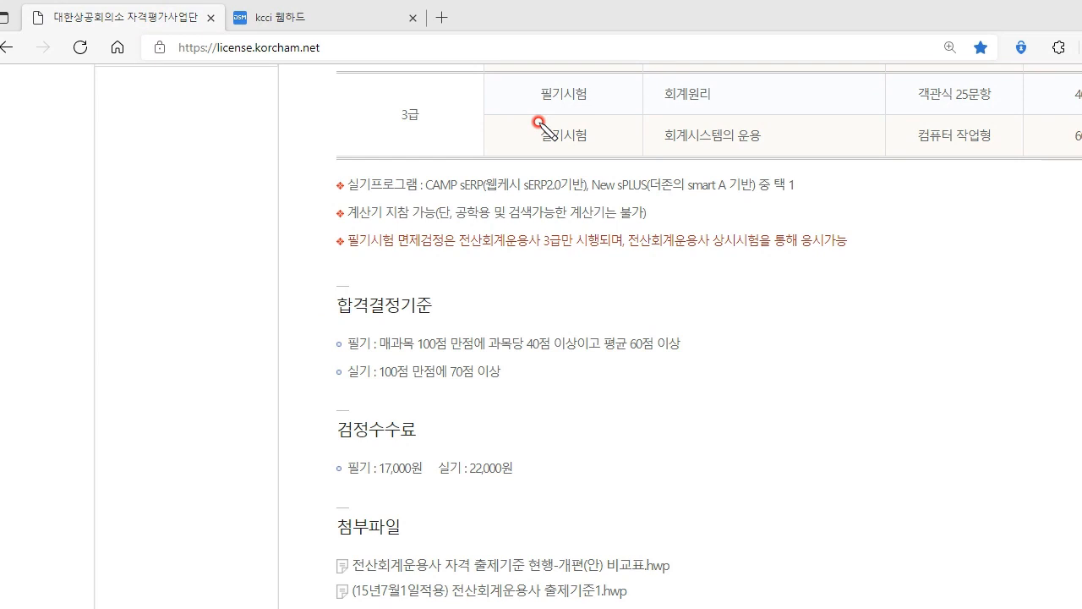
mouse_move(605, 113)
mouse_down()
mouse_move(640, 103)
mouse_move(683, 148)
mouse_up()
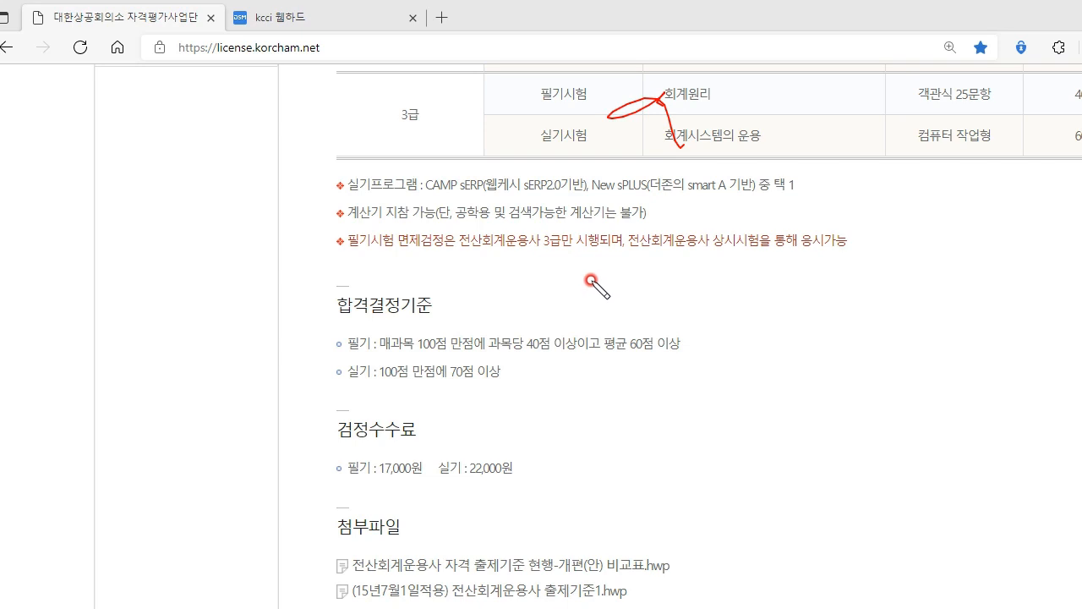
mouse_move(587, 278)
mouse_down()
mouse_move(629, 278)
mouse_move(624, 303)
mouse_move(705, 289)
mouse_move(717, 294)
mouse_move(720, 318)
mouse_move(773, 277)
mouse_up()
drag(753, 284, 778, 309)
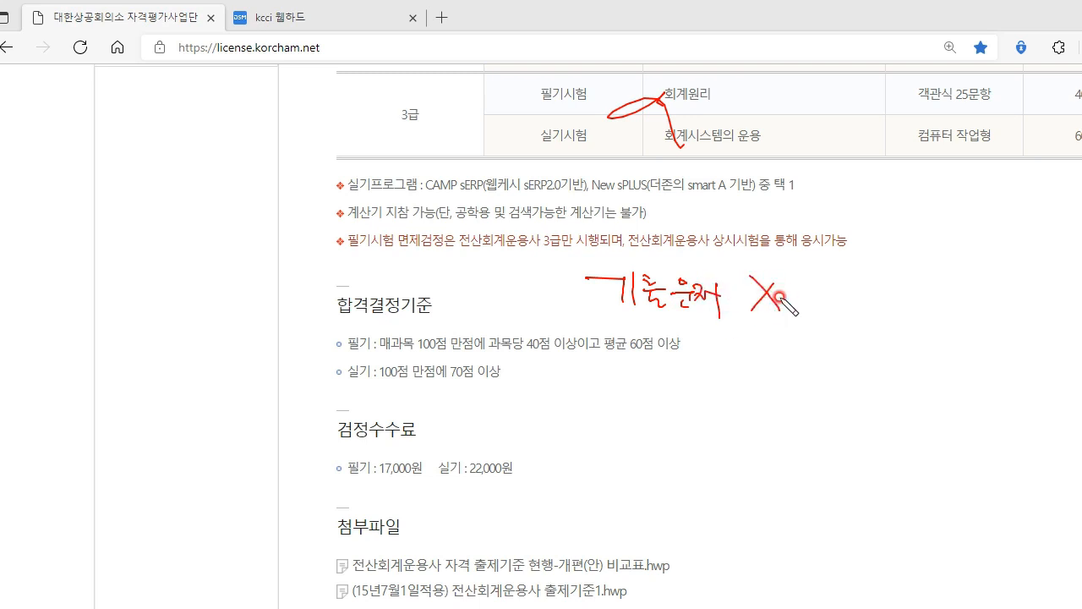
drag(583, 319, 808, 311)
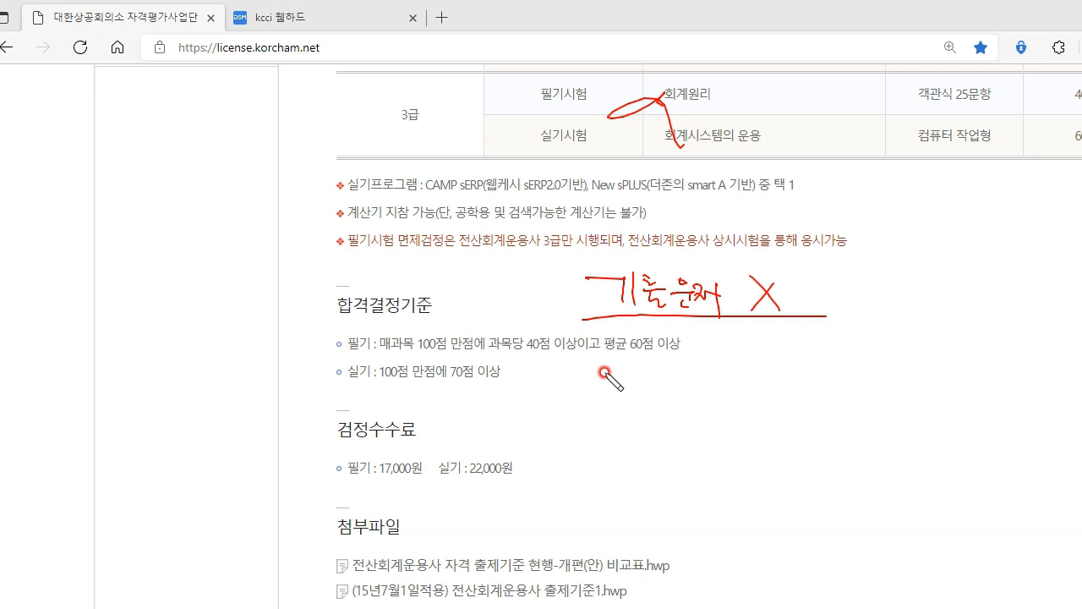
drag(378, 345, 382, 325)
drag(178, 295, 323, 347)
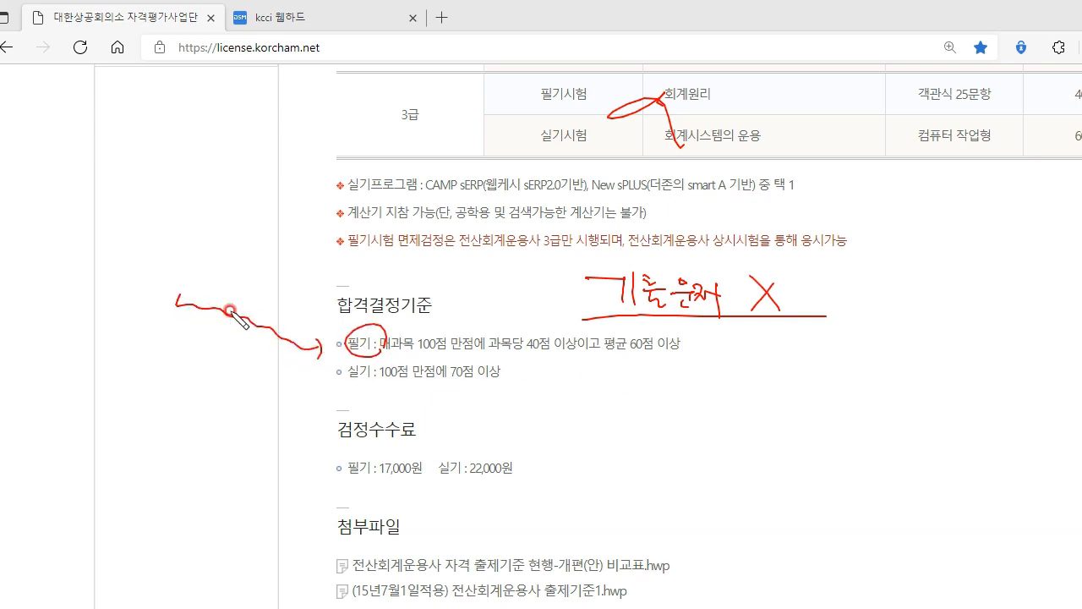
mouse_move(173, 211)
mouse_down()
mouse_move(179, 225)
mouse_move(135, 281)
mouse_move(173, 292)
mouse_move(165, 307)
mouse_up()
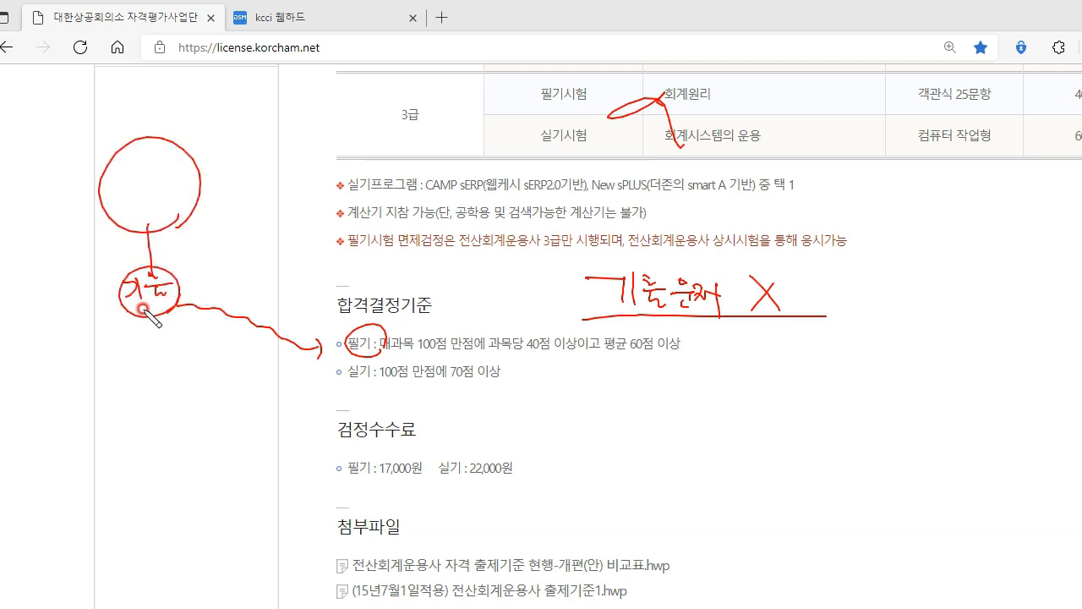
mouse_move(47, 288)
mouse_down()
mouse_move(88, 291)
mouse_move(108, 309)
mouse_up()
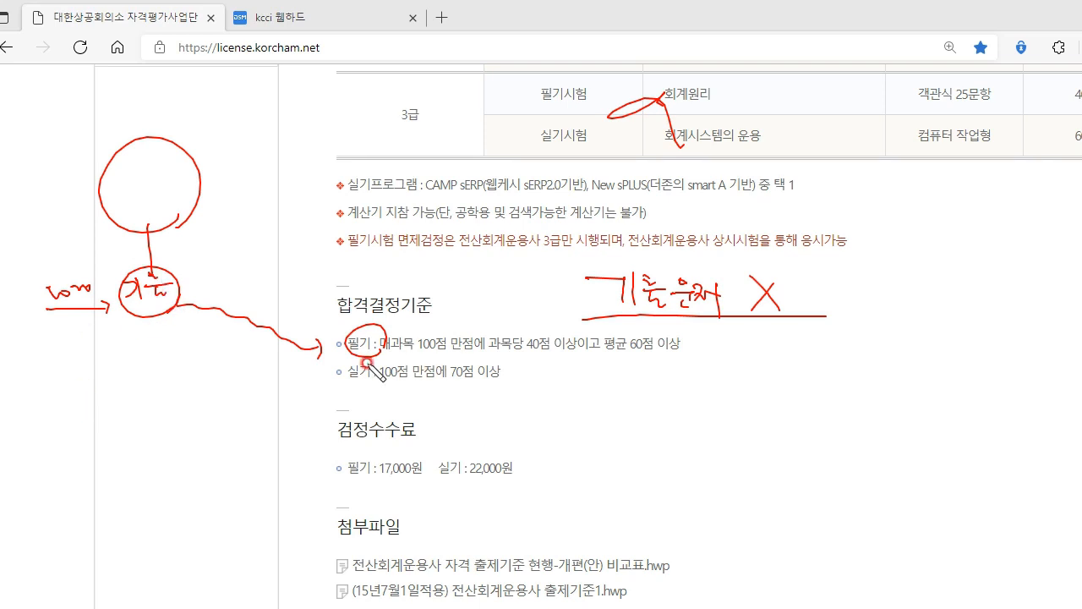
drag(348, 389, 371, 387)
mouse_move(488, 378)
mouse_down()
mouse_move(634, 381)
mouse_move(729, 321)
mouse_up()
drag(583, 313, 759, 330)
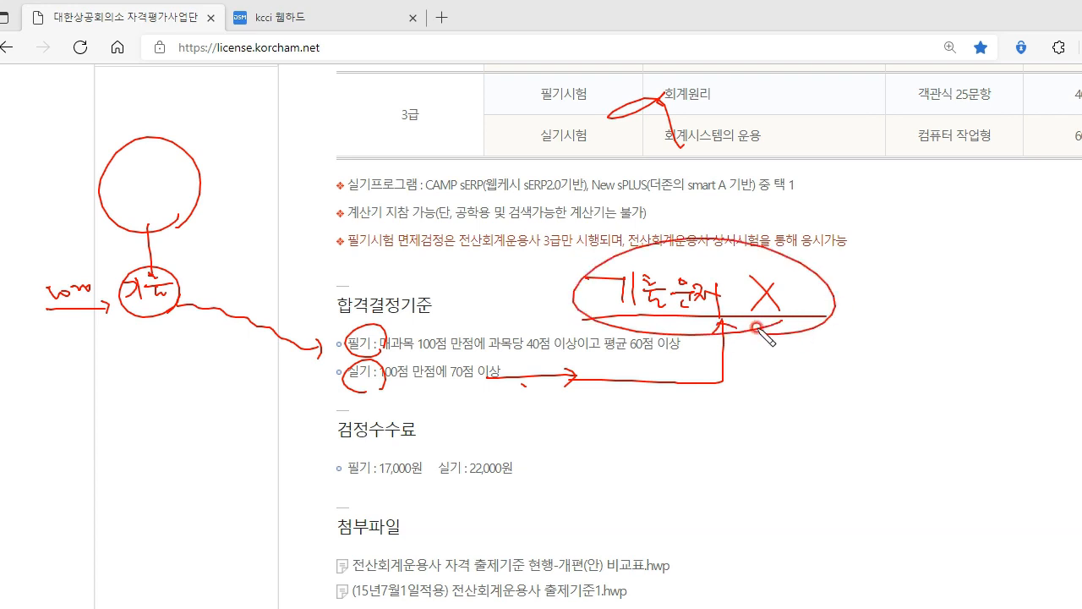
click(524, 385)
mouse_move(560, 416)
mouse_down()
mouse_move(568, 433)
mouse_move(642, 436)
mouse_up()
mouse_move(551, 441)
mouse_down()
mouse_move(659, 433)
mouse_move(658, 442)
mouse_up()
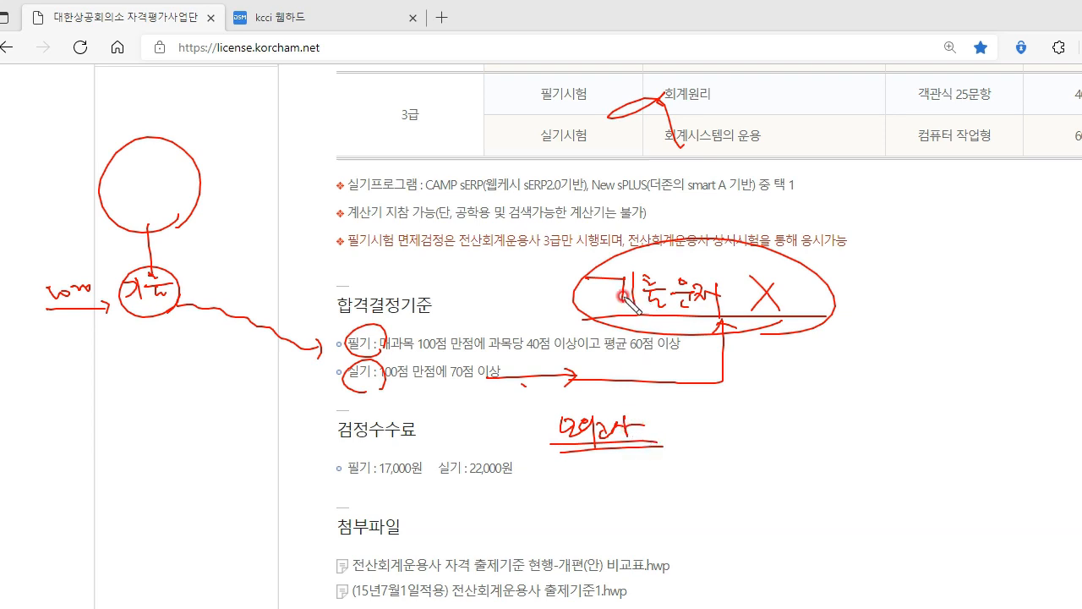
drag(381, 383, 508, 435)
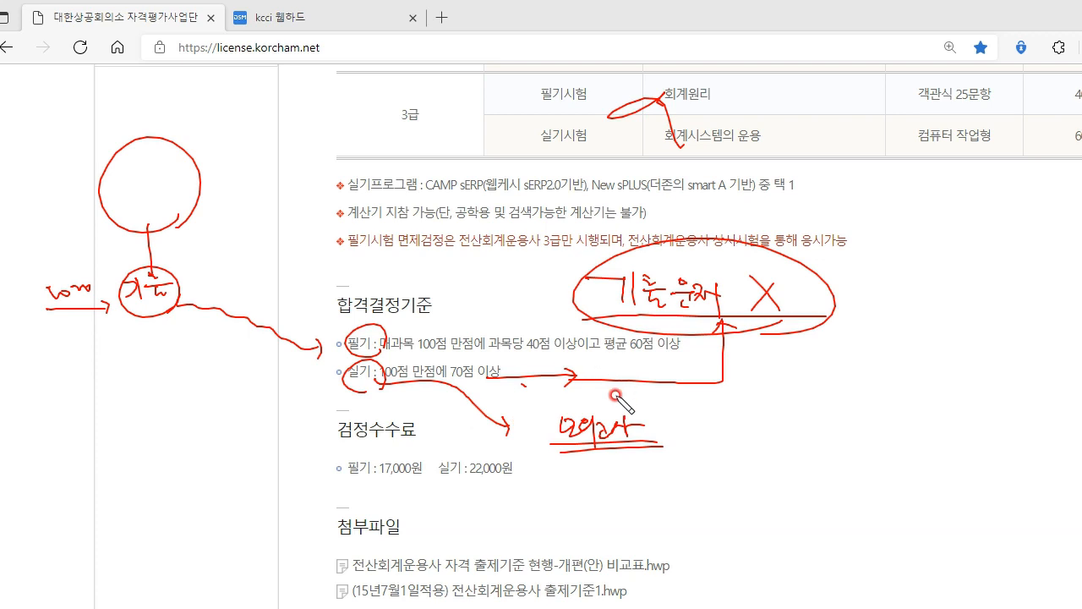
mouse_move(647, 465)
mouse_down()
mouse_move(676, 454)
mouse_move(619, 476)
mouse_up()
drag(720, 425, 731, 430)
mouse_move(710, 439)
mouse_down()
mouse_move(771, 441)
mouse_move(784, 427)
mouse_move(771, 456)
mouse_up()
mouse_move(704, 459)
mouse_down()
mouse_move(816, 460)
mouse_move(845, 434)
mouse_move(843, 419)
mouse_up()
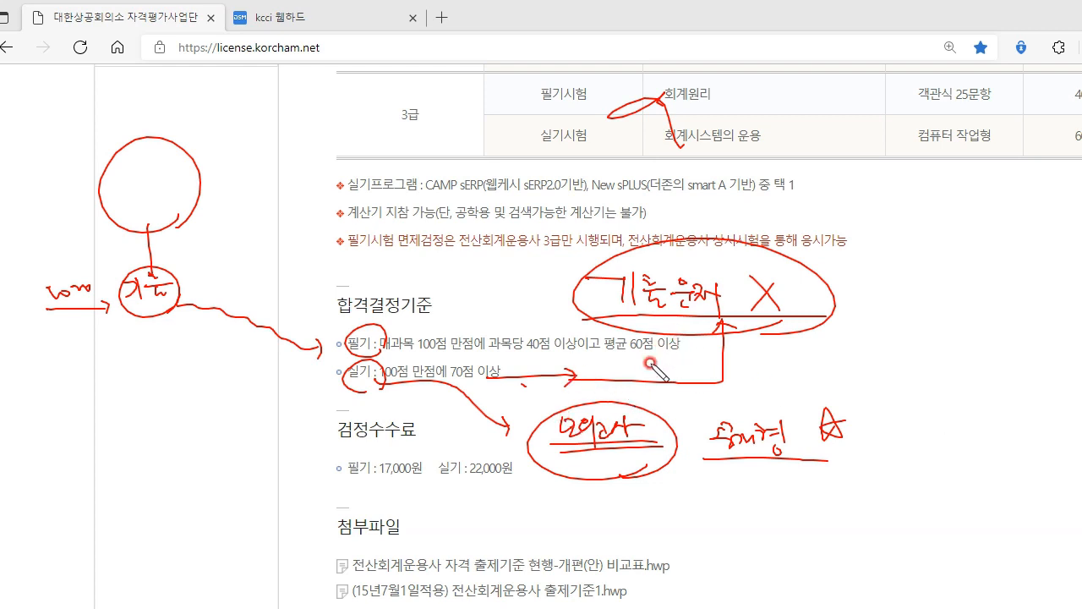
mouse_move(682, 339)
mouse_down()
mouse_move(640, 407)
mouse_move(703, 306)
mouse_up()
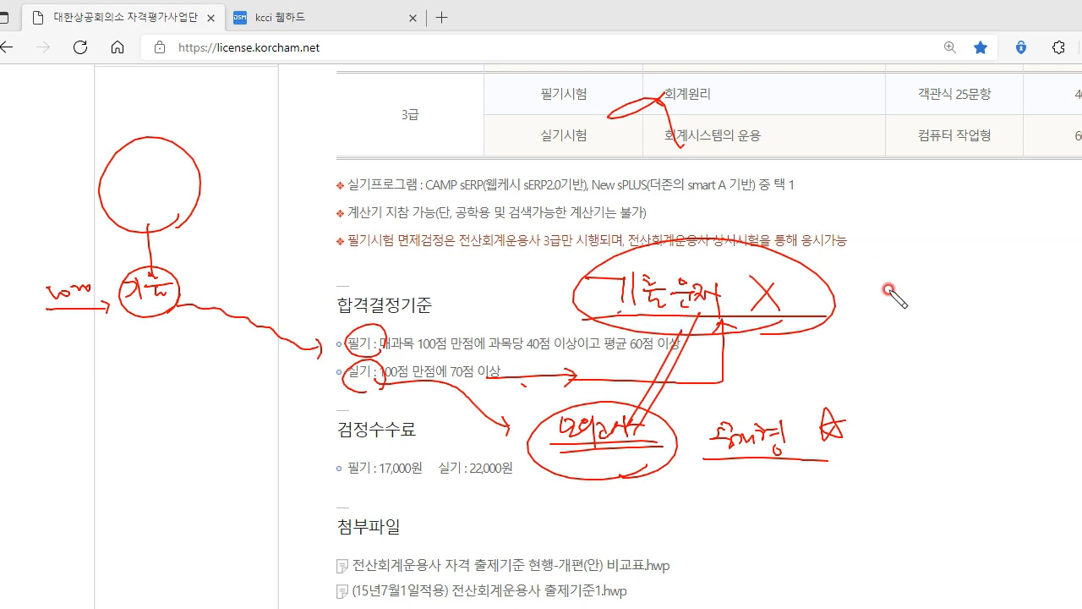
drag(640, 448, 652, 473)
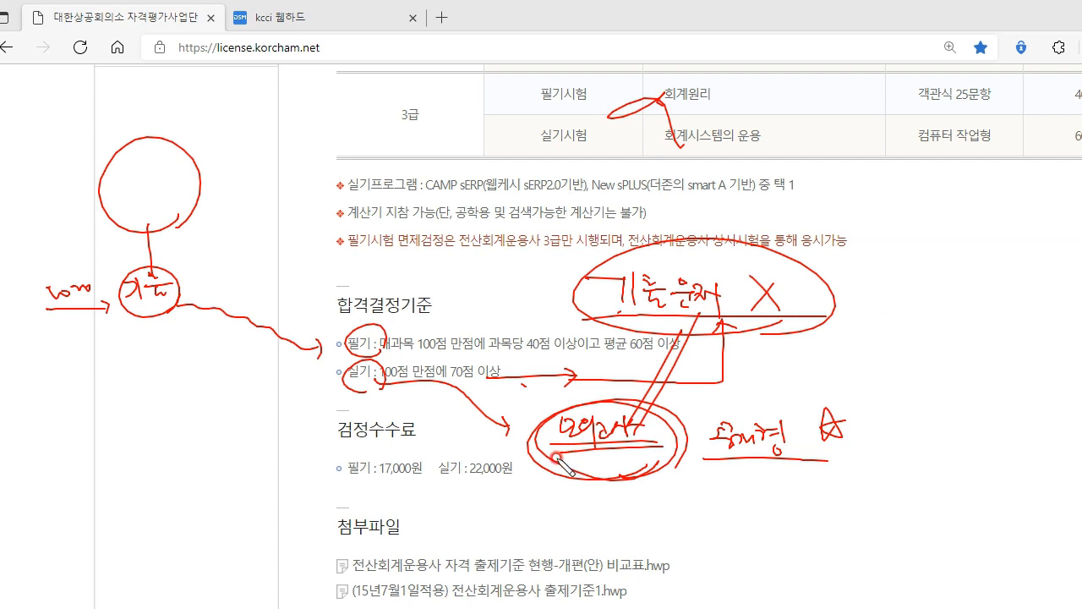
drag(607, 465, 592, 483)
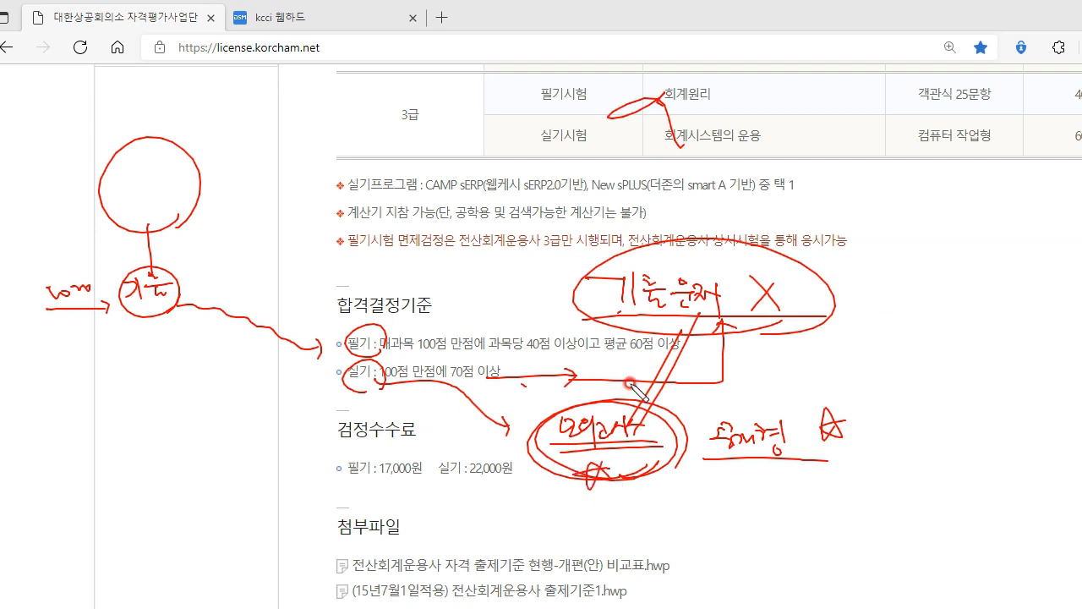
key(Escape)
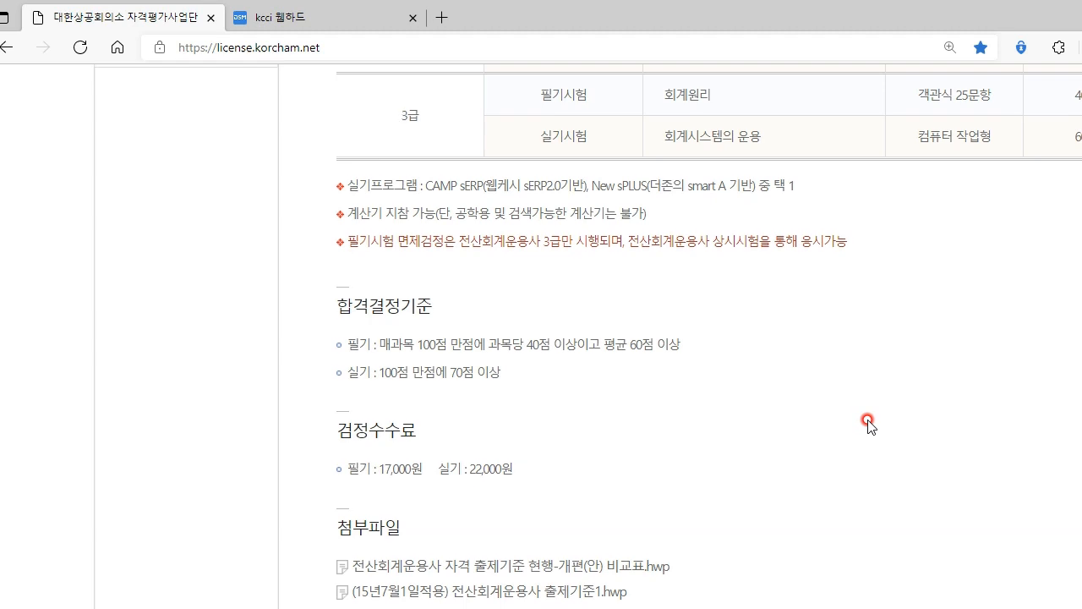
Open the 2022 상설 3급 모의문제 notice from the 관련자료 list.
scroll(868, 423, up, 5)
scroll(878, 303, up, 5)
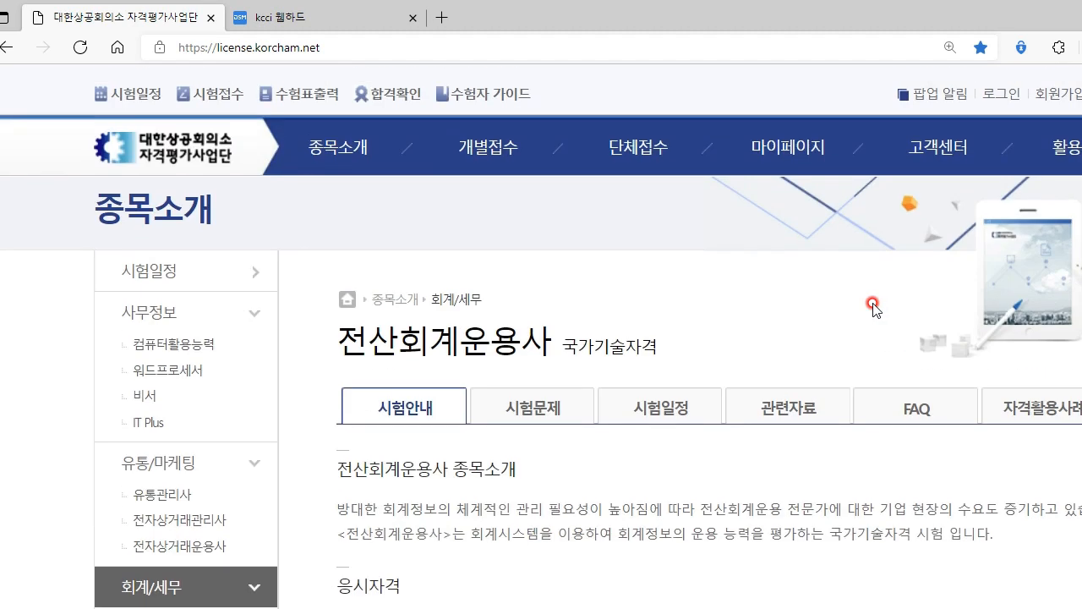
click(783, 409)
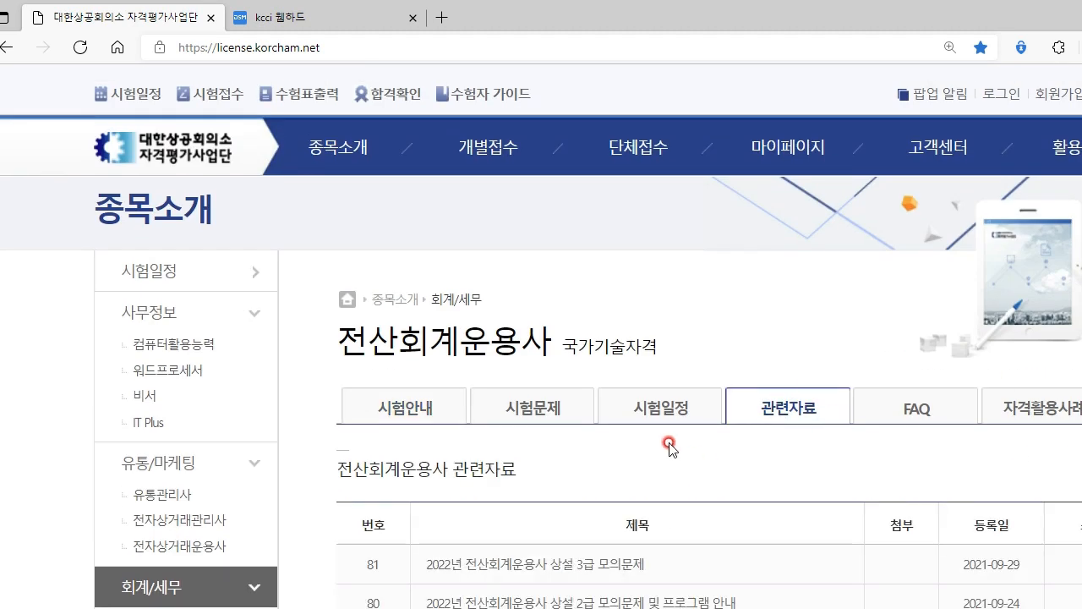
scroll(597, 462, down, 4)
click(560, 264)
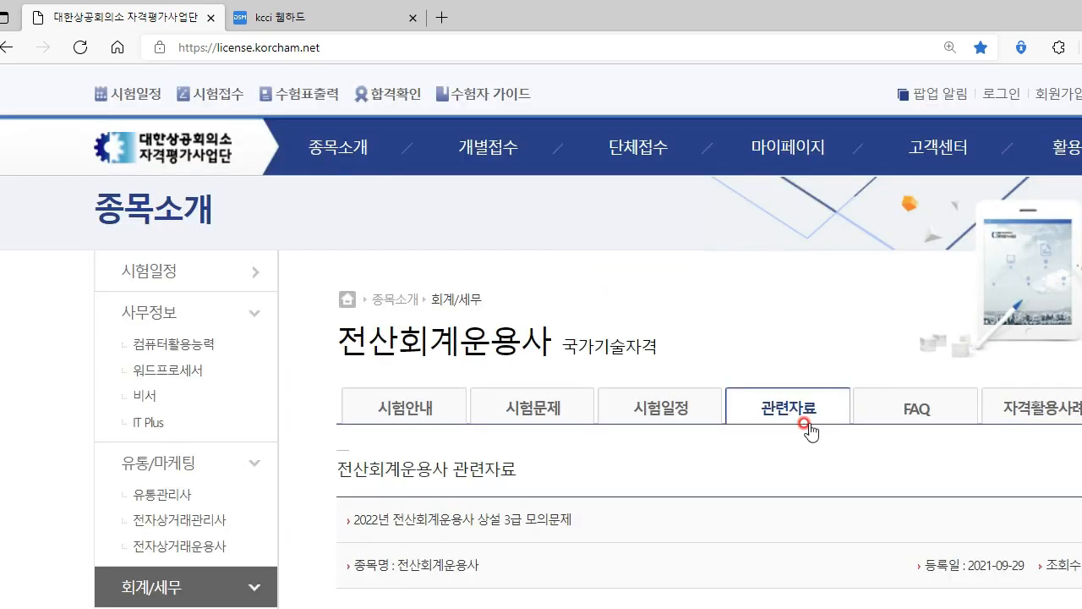
Follow the notice's webdisk.korcham.net link in a new tab.
scroll(609, 405, down, 4)
scroll(596, 437, down, 2)
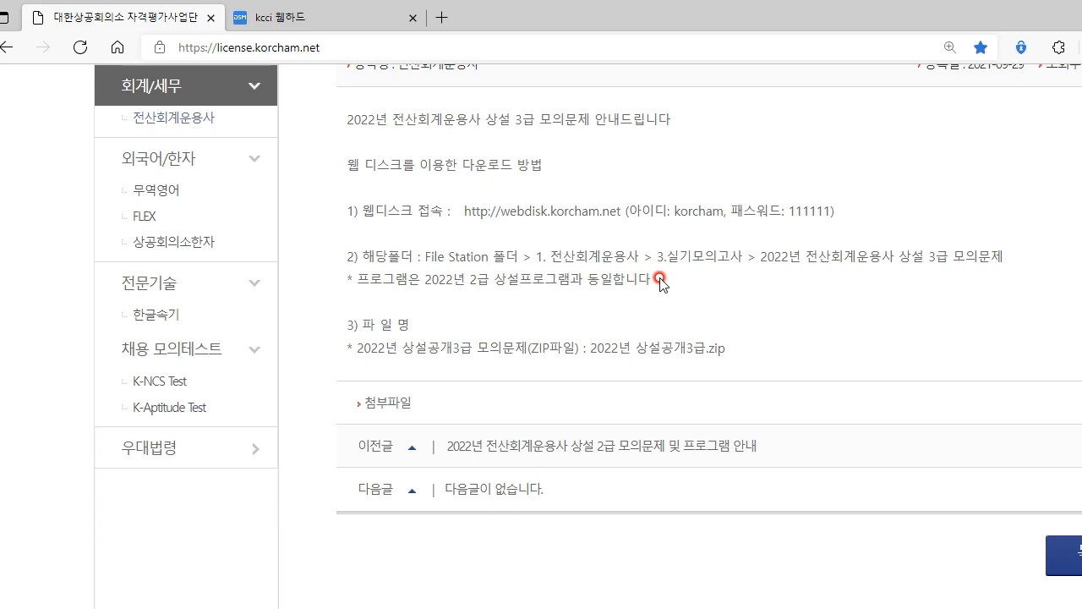
click(572, 211)
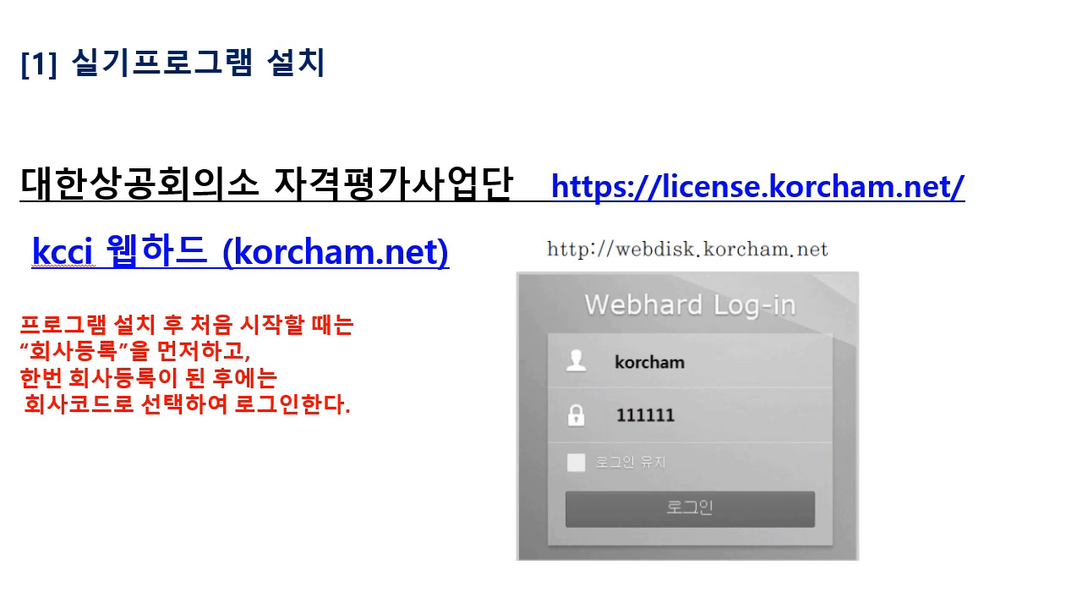
Log into the kcci 웹하드 with the saved credential from the ID field's dropdown.
key(alt+Tab)
click(630, 279)
click(600, 347)
click(580, 416)
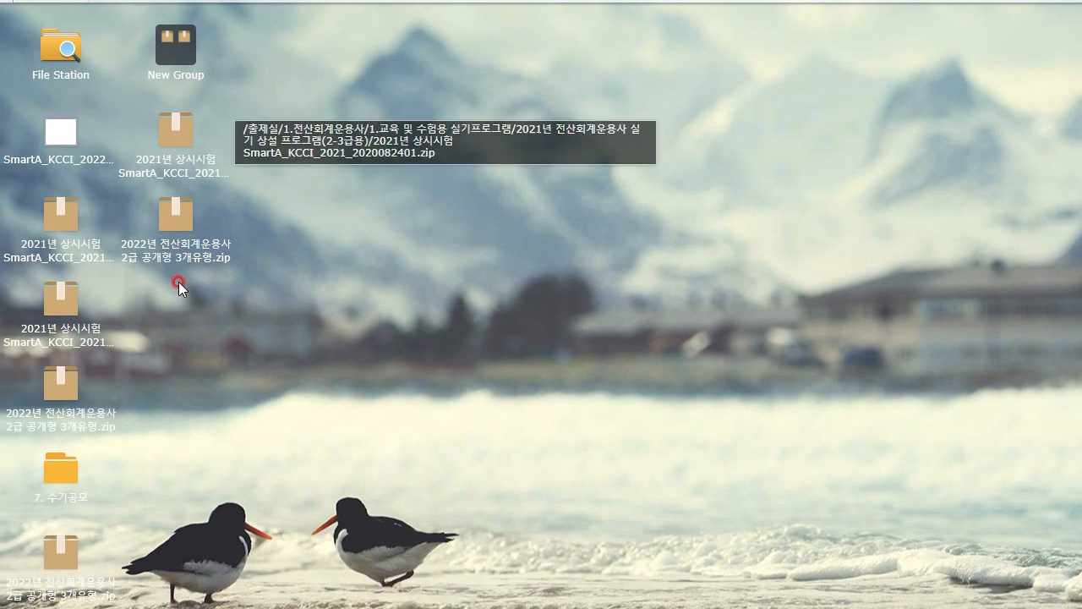
Open the 2022 전산회계운용사 zip shortcut from the webhard desktop in File Station.
click(175, 215)
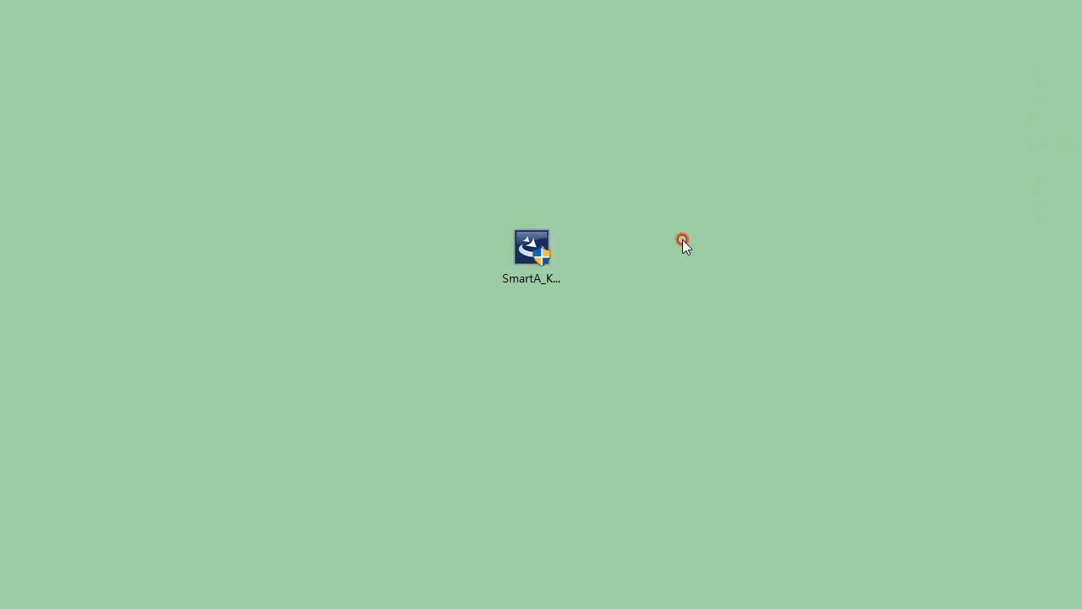
double_click(525, 258)
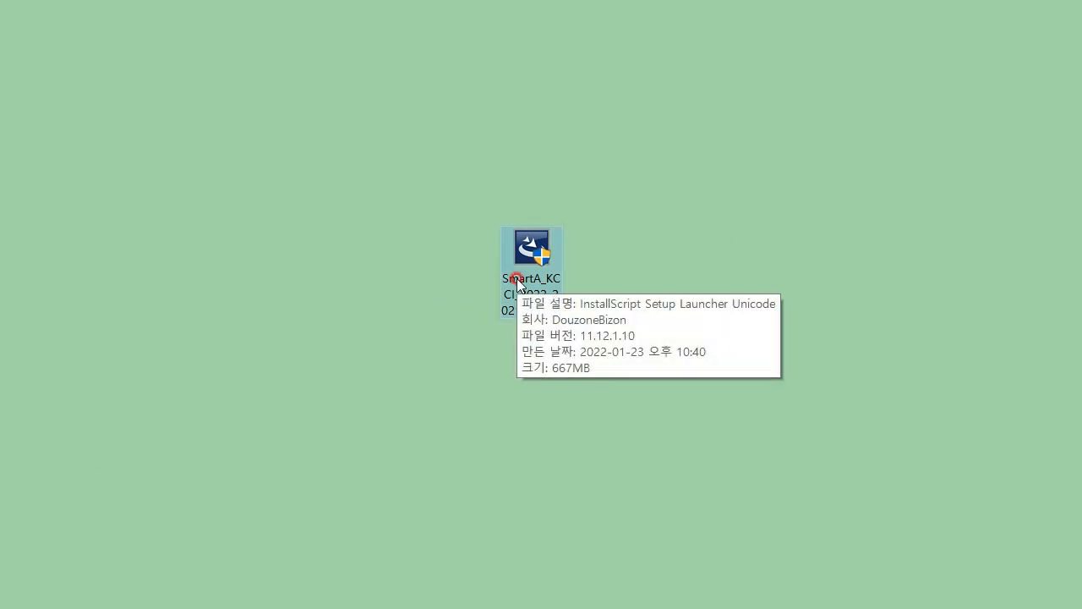
double_click(511, 240)
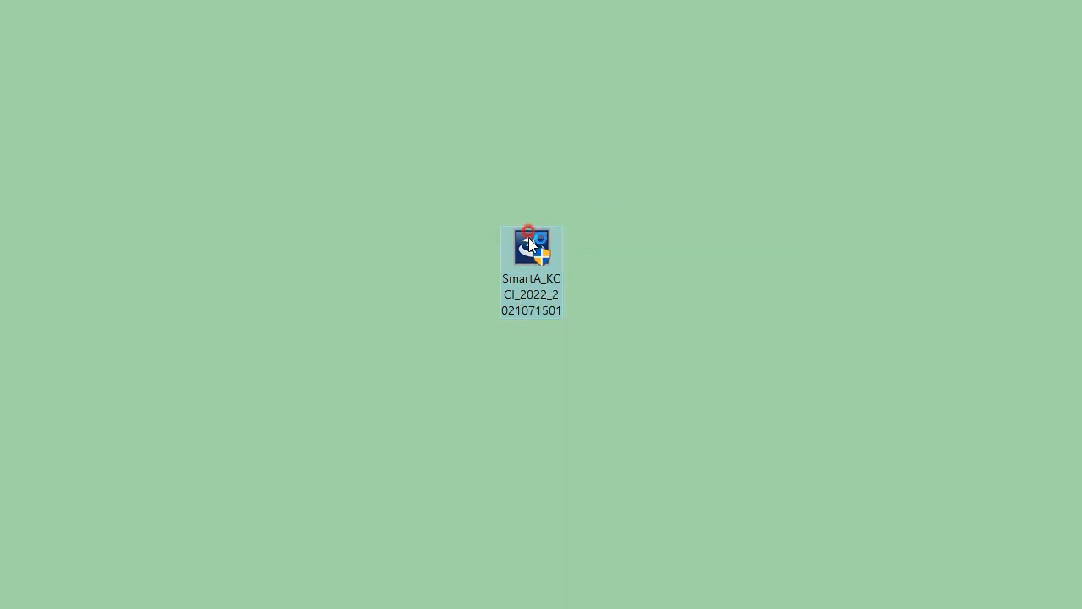
click(693, 405)
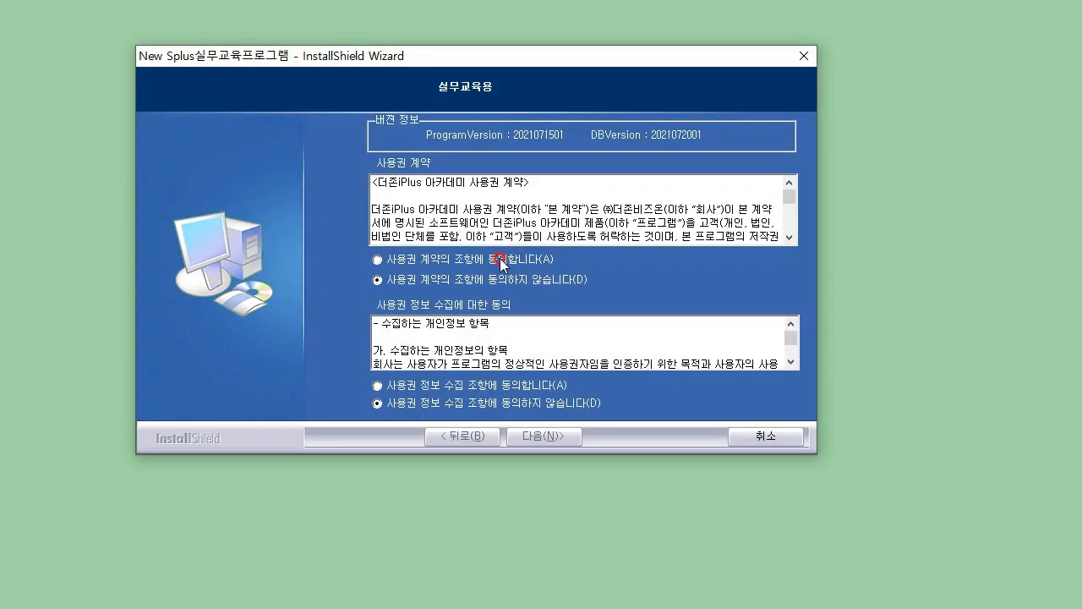
Accept both agreements, keep default paths, choose 파일 삭제 후 설치, and install without the postal-code DB.
click(499, 260)
click(516, 386)
click(574, 442)
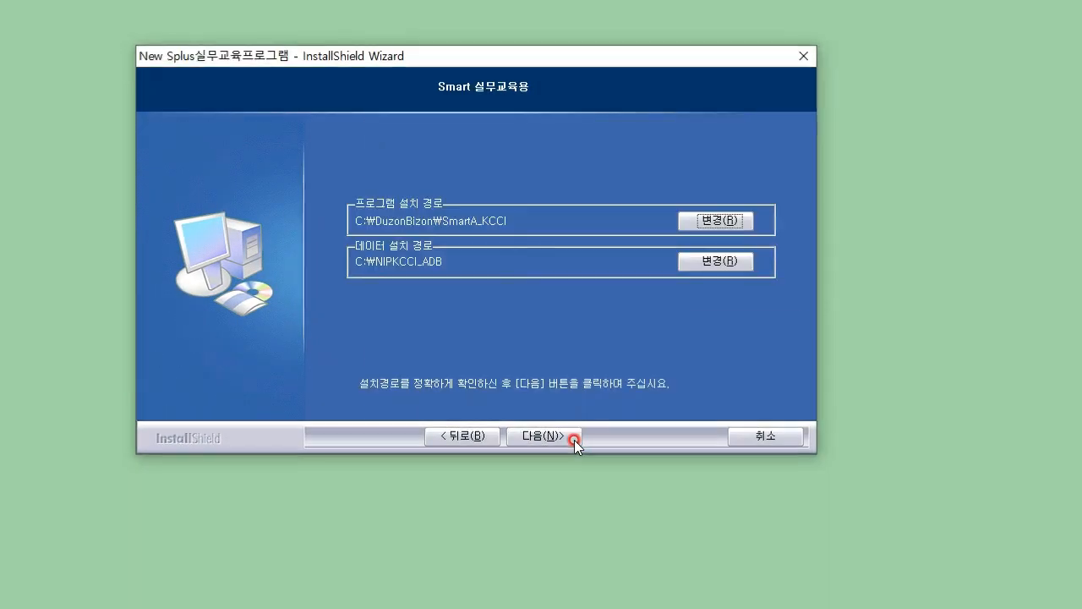
click(563, 438)
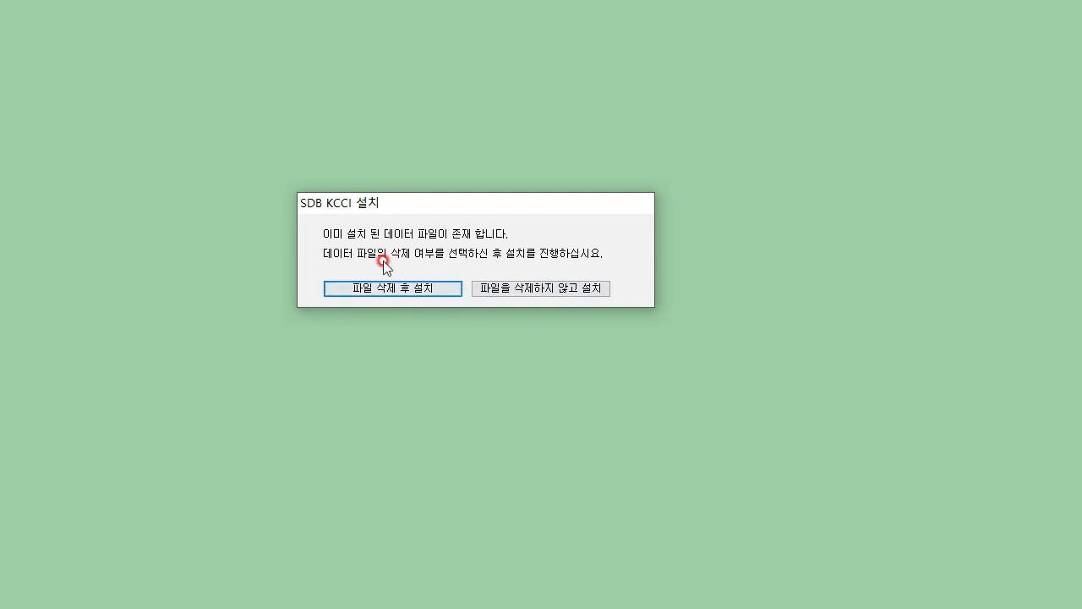
click(413, 295)
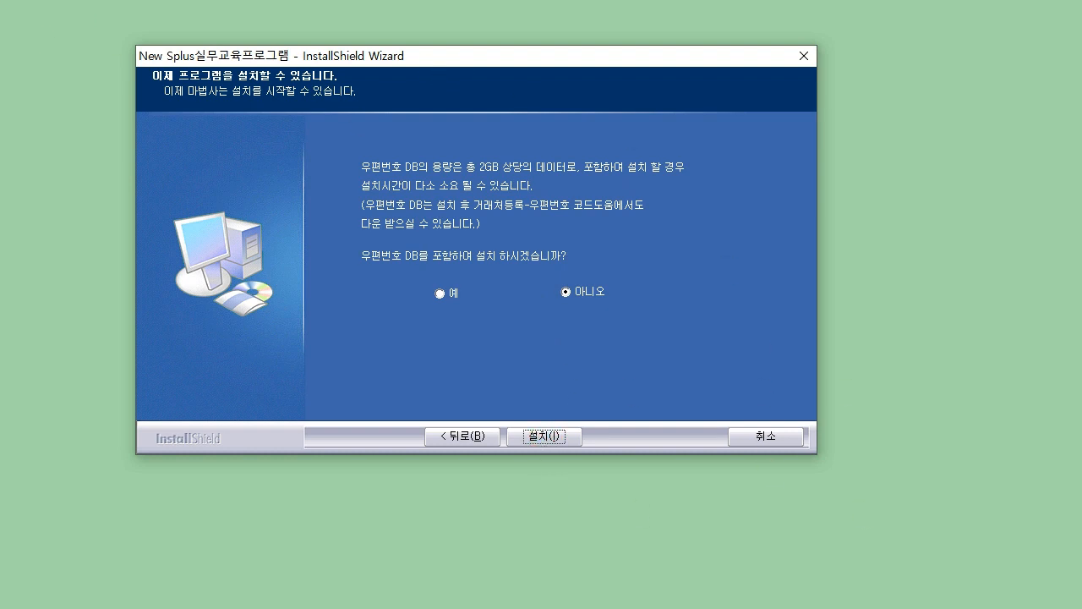
key(Return)
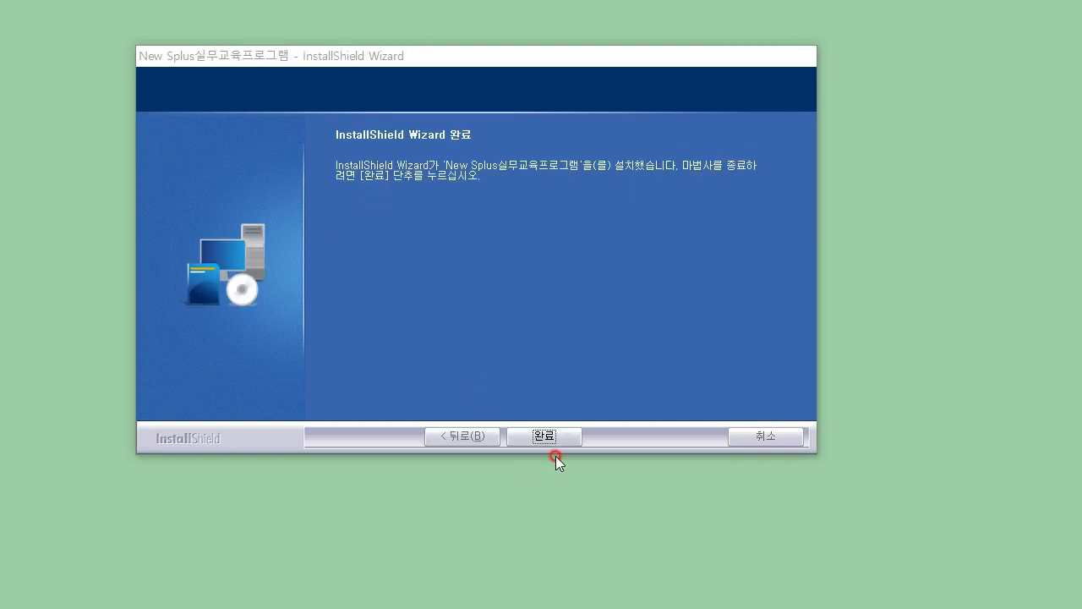
Close the finished wizard, remove the SmartA_KCCI installer from the desktop and reposition the Splus shortcut.
click(561, 441)
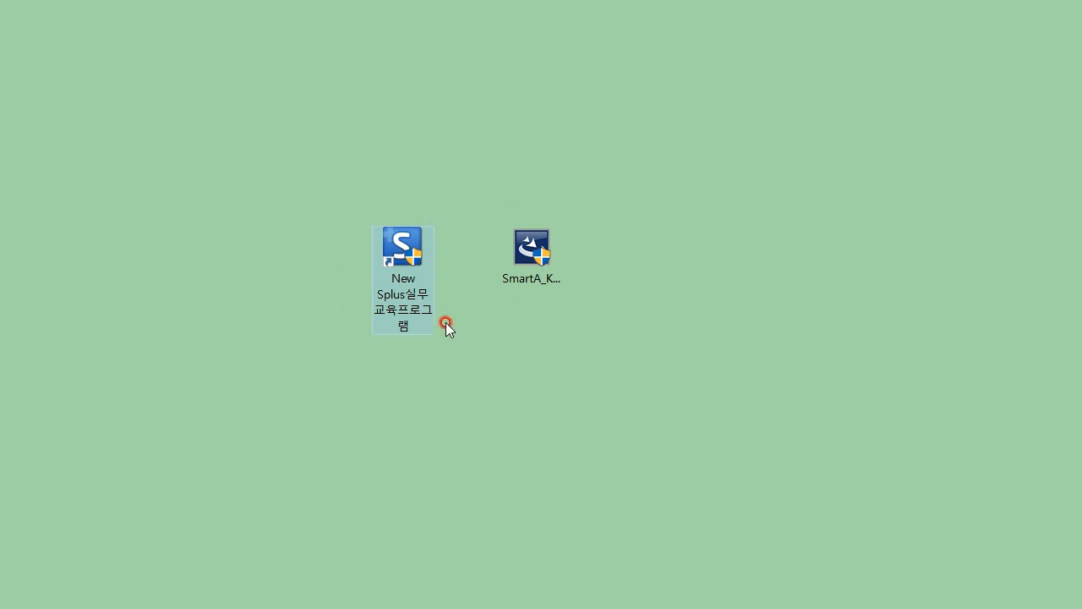
click(542, 250)
drag(543, 253, 761, 4)
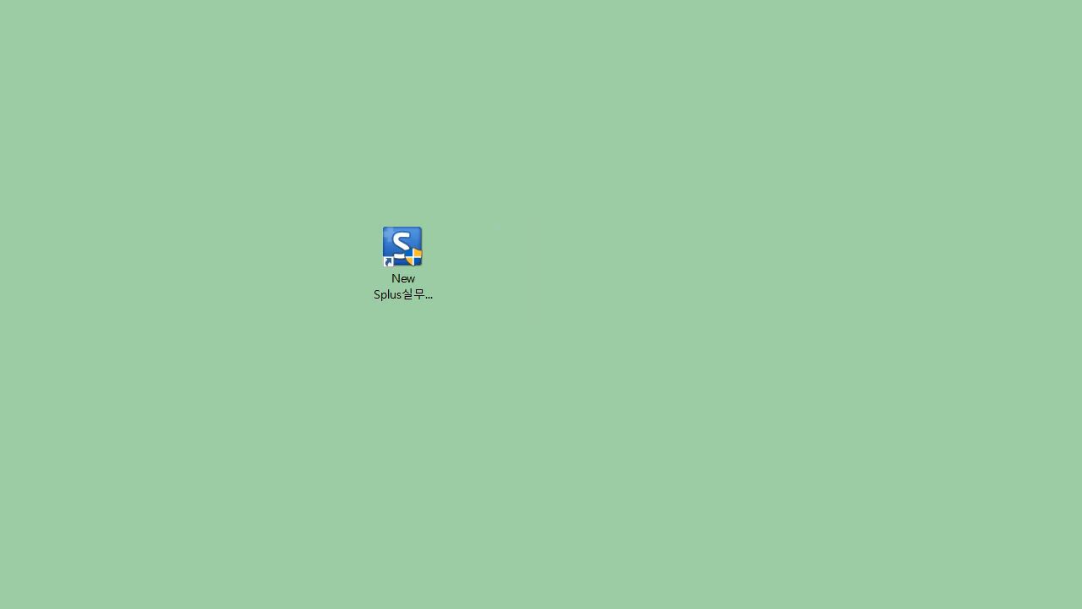
drag(428, 256, 564, 328)
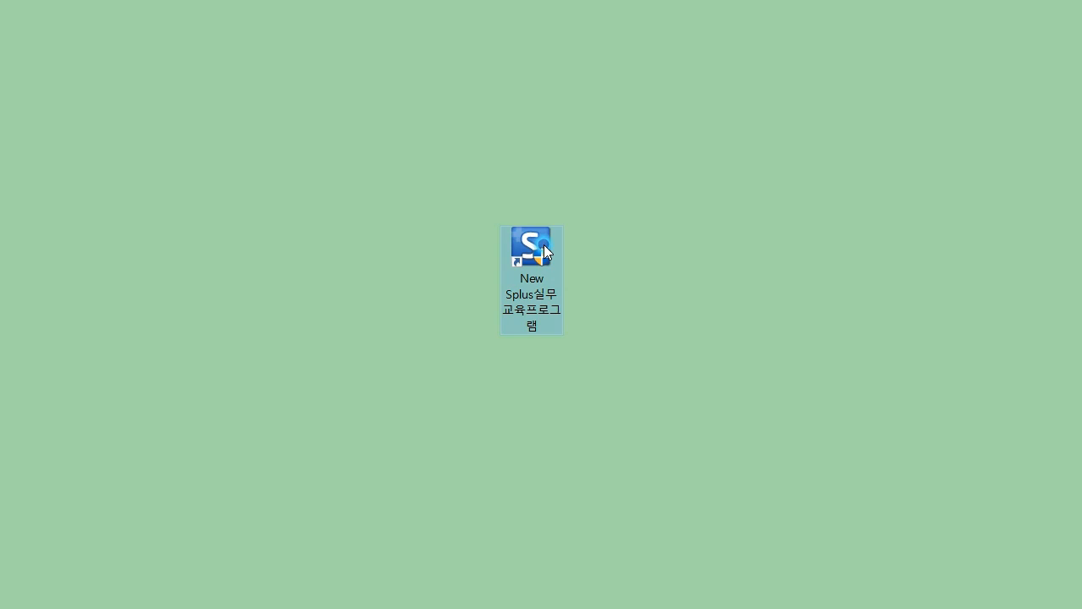
click(838, 451)
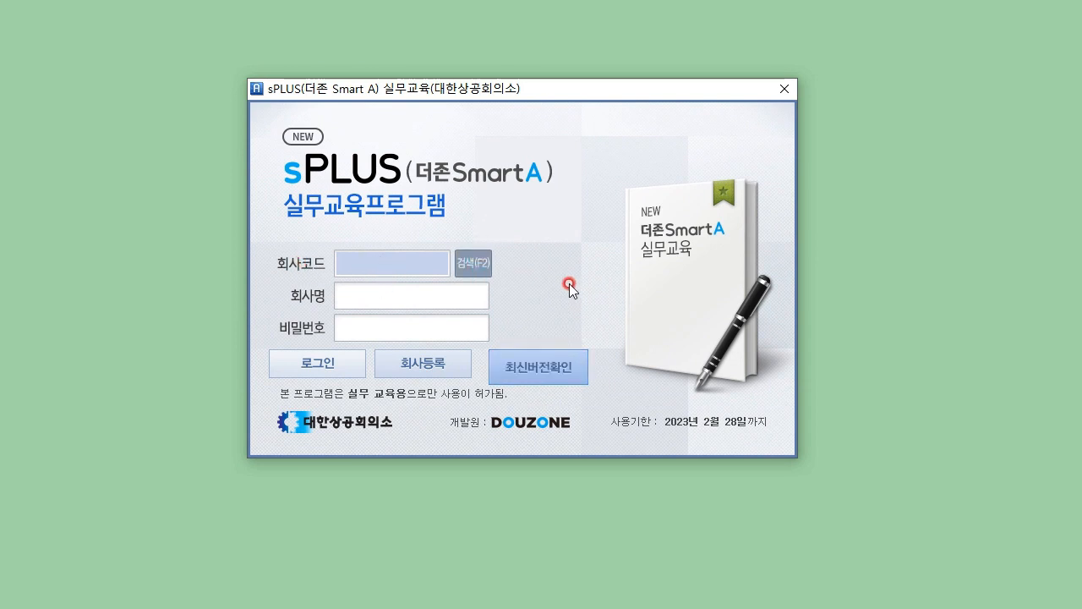
Check the F2 회사 코드도움 list is empty, then bring up 회사등록 to start a new company entry.
key(F2)
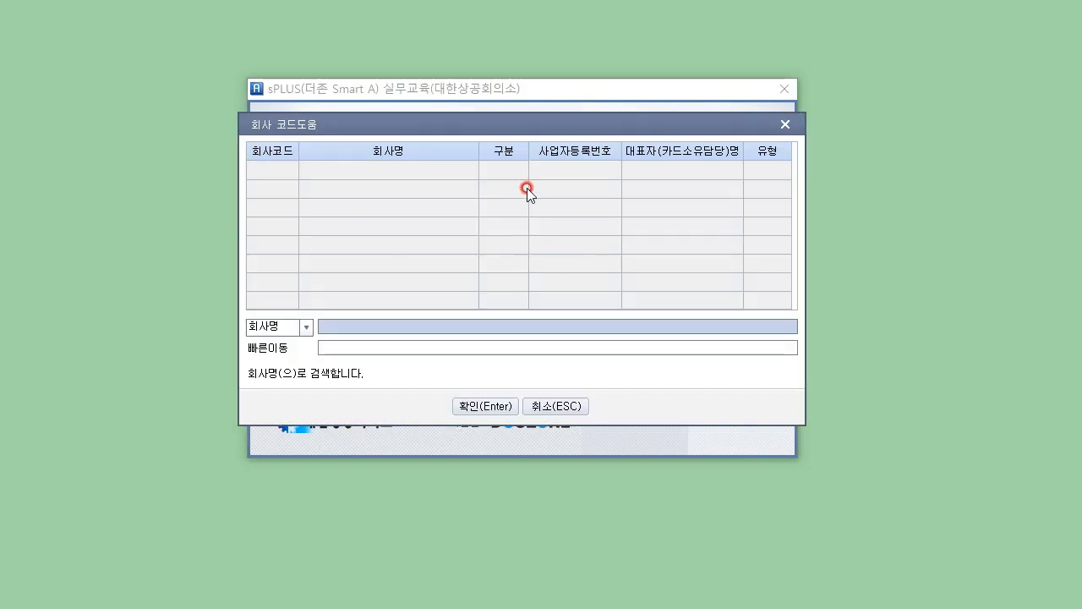
click(574, 409)
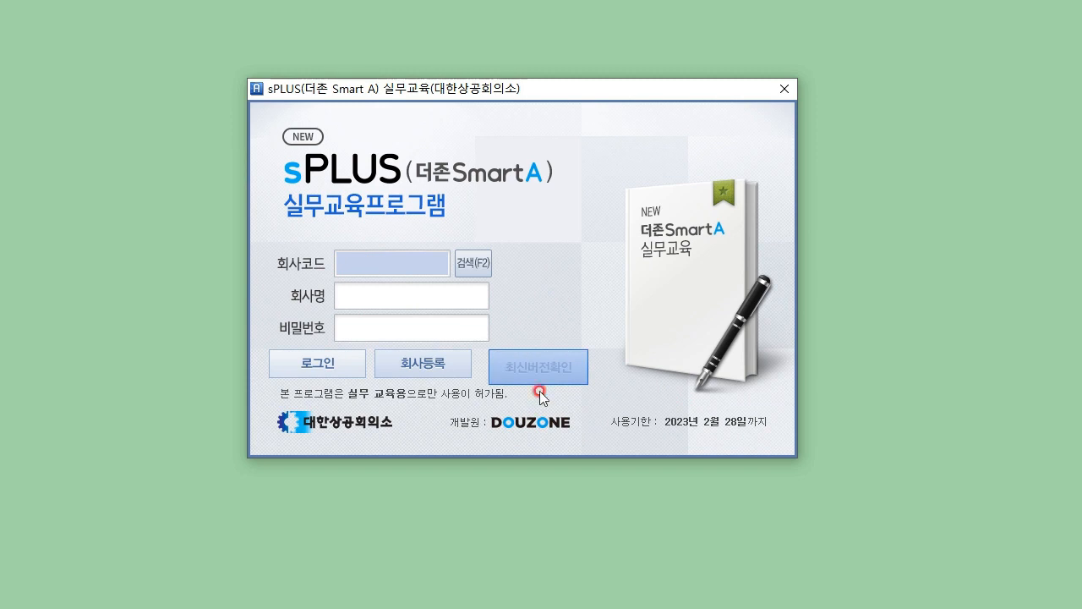
click(428, 369)
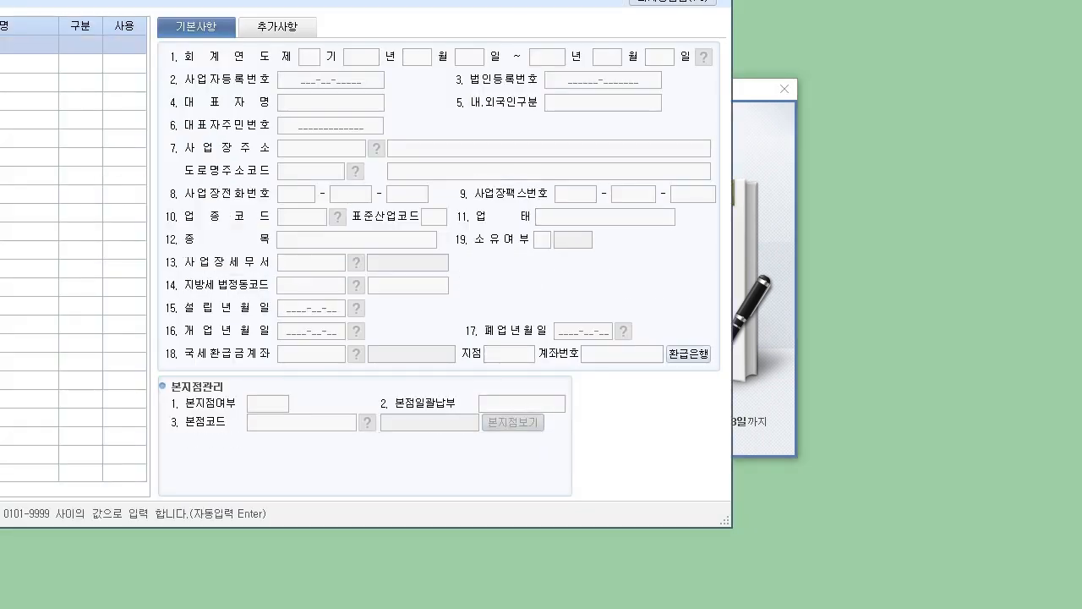
mouse_move(0, 0)
mouse_down()
mouse_move(246, 69)
mouse_move(316, 9)
mouse_up()
click(264, 376)
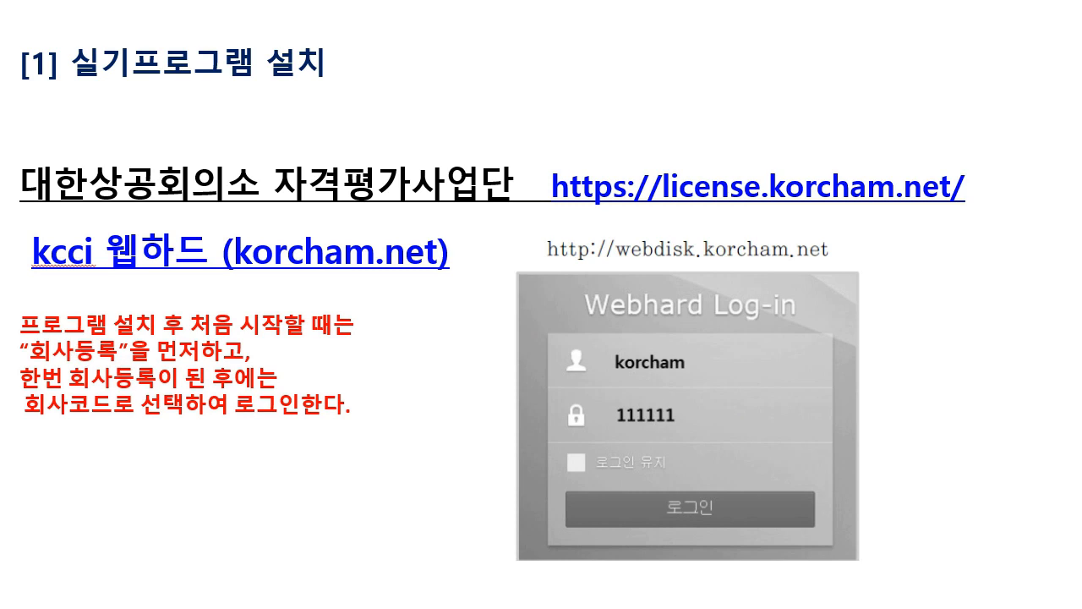
Advance to the slide listing the four practical-exam question types.
key(Right)
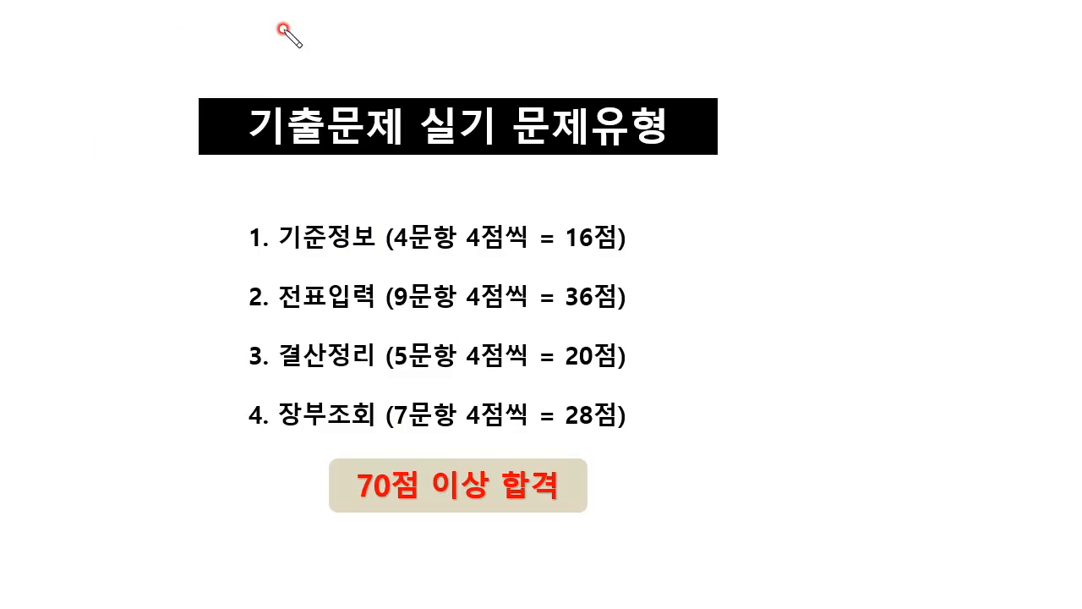
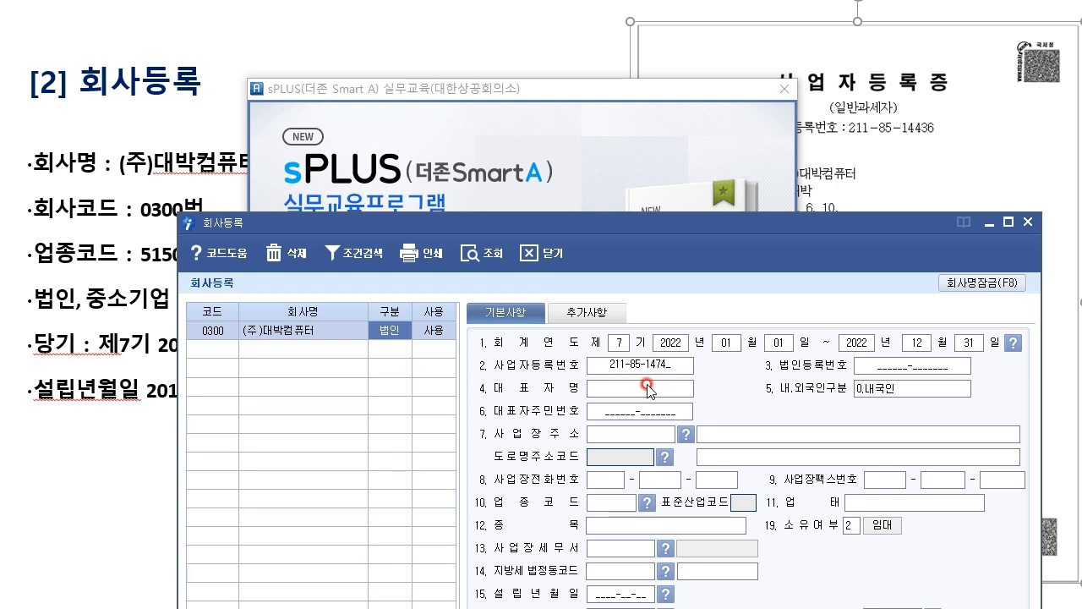
key(Return)
click(658, 366)
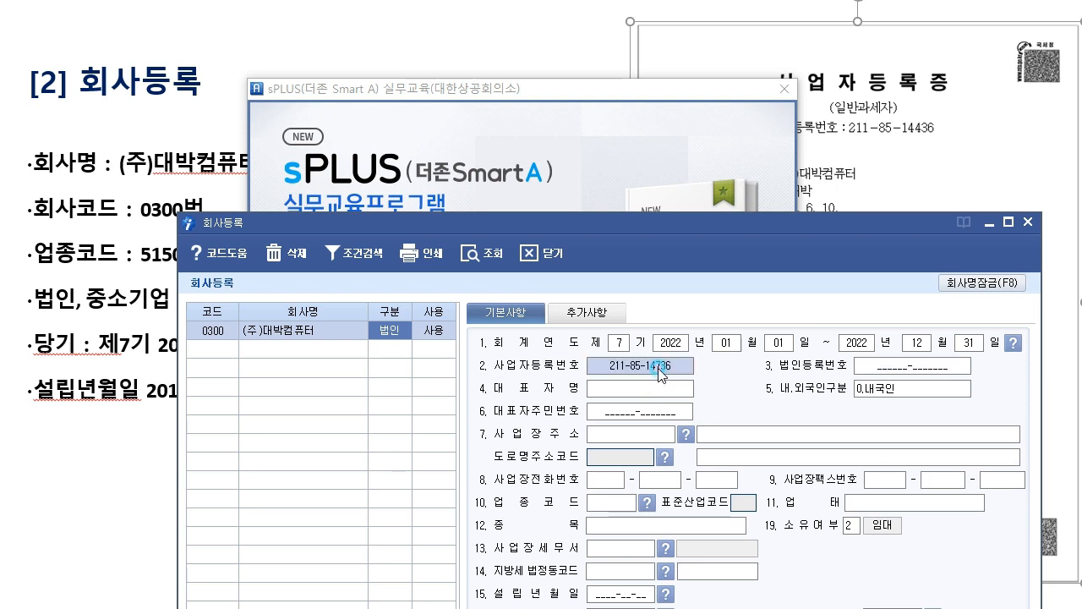
key(Return)
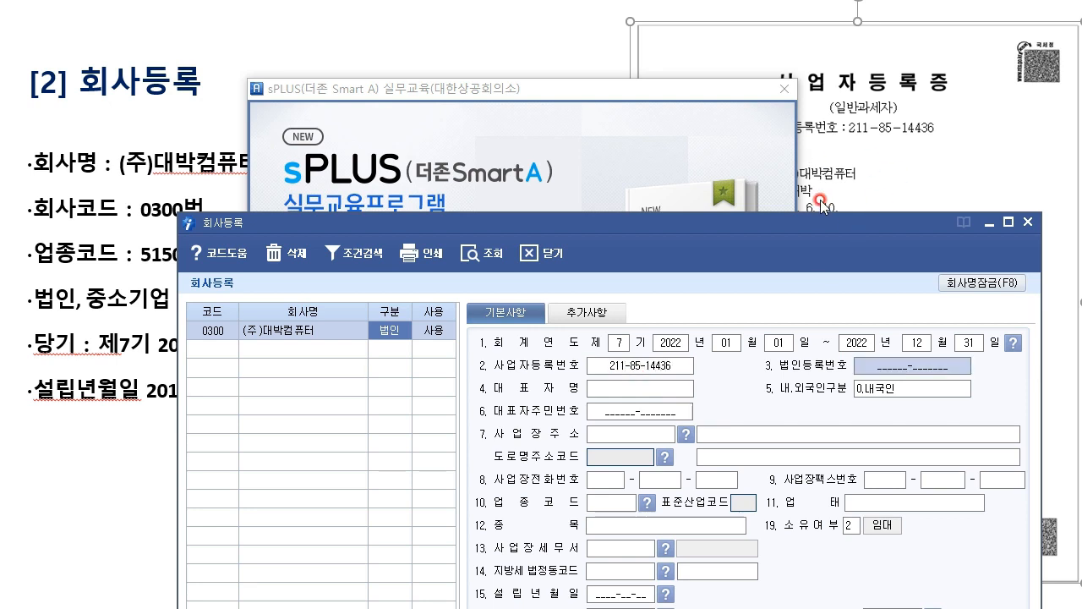
click(933, 147)
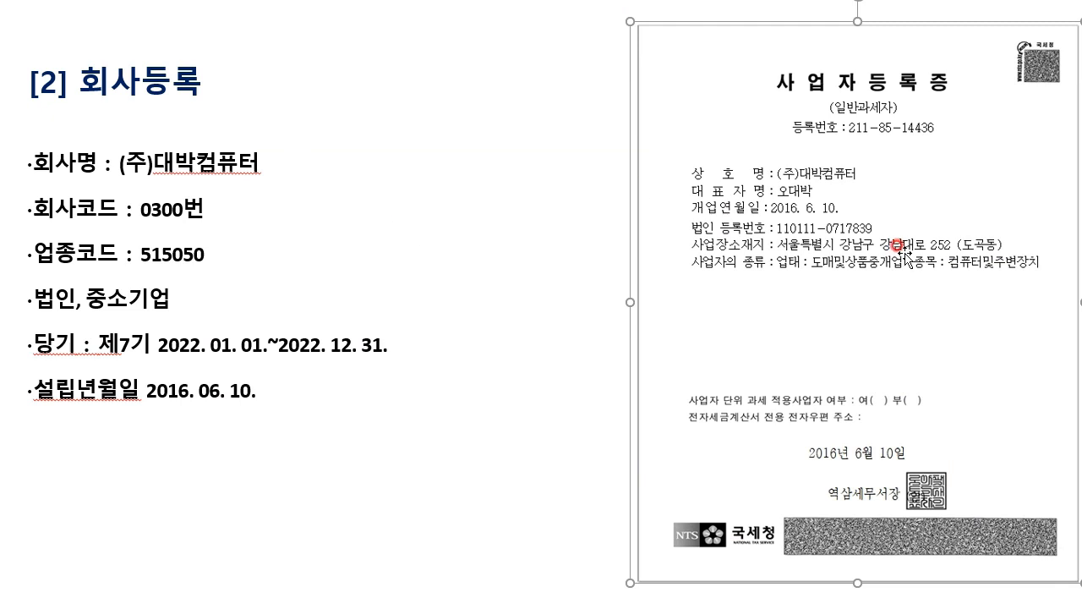
Shift the certificate image left and bring the 회사등록 window back beside it.
drag(951, 177, 721, 334)
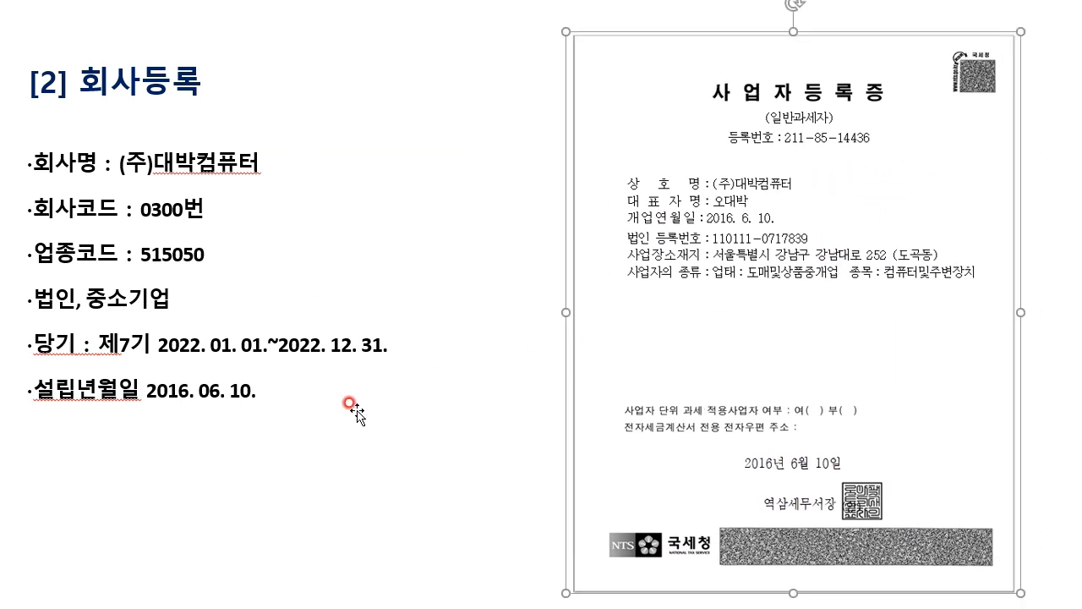
mouse_move(508, 605)
click(604, 575)
drag(707, 237, 601, 118)
click(571, 268)
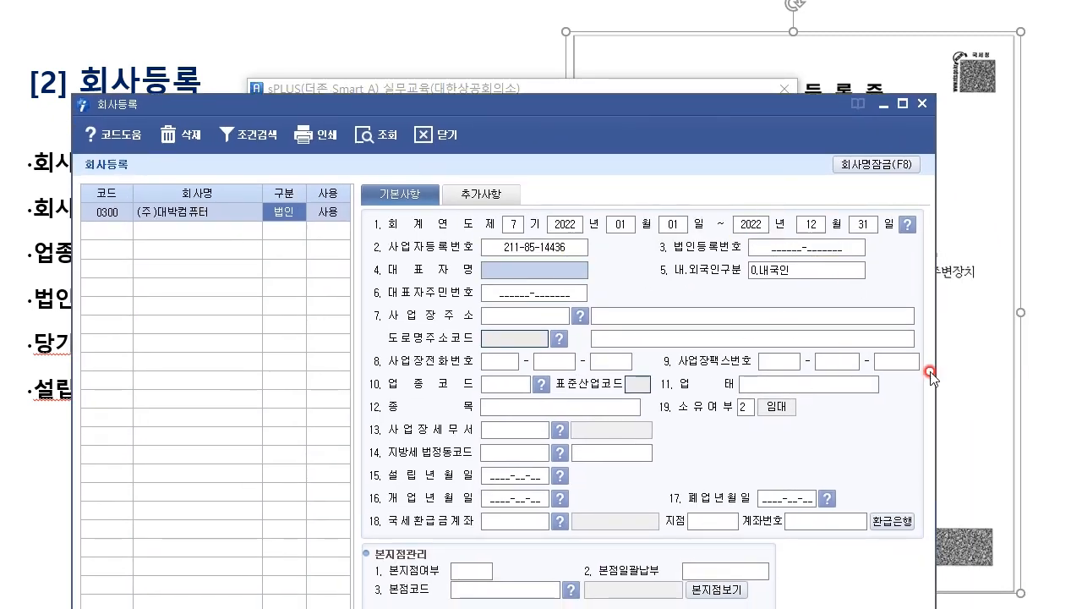
click(1007, 436)
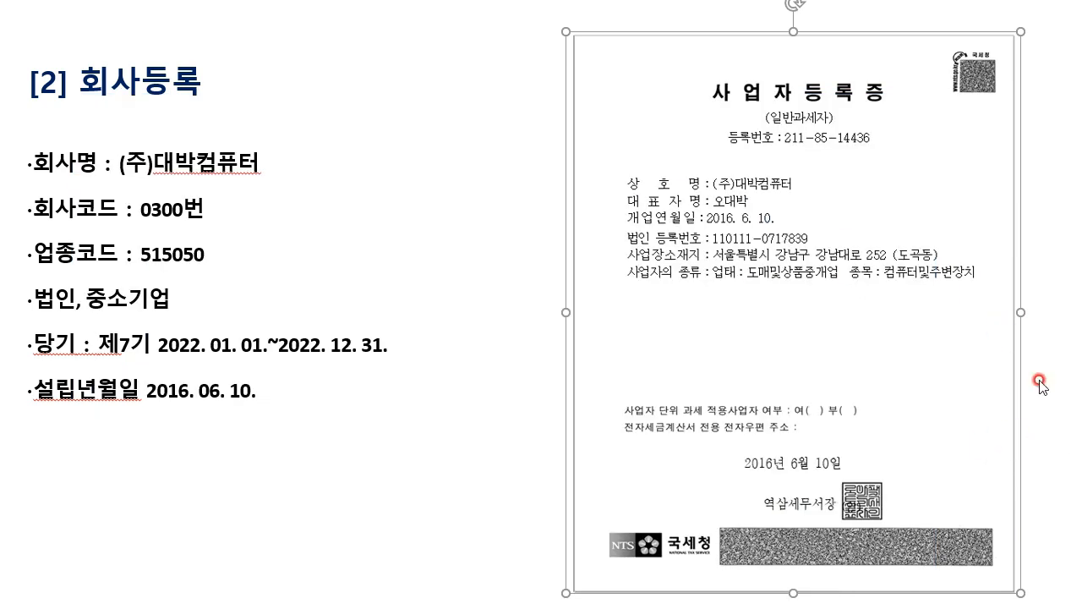
mouse_move(515, 608)
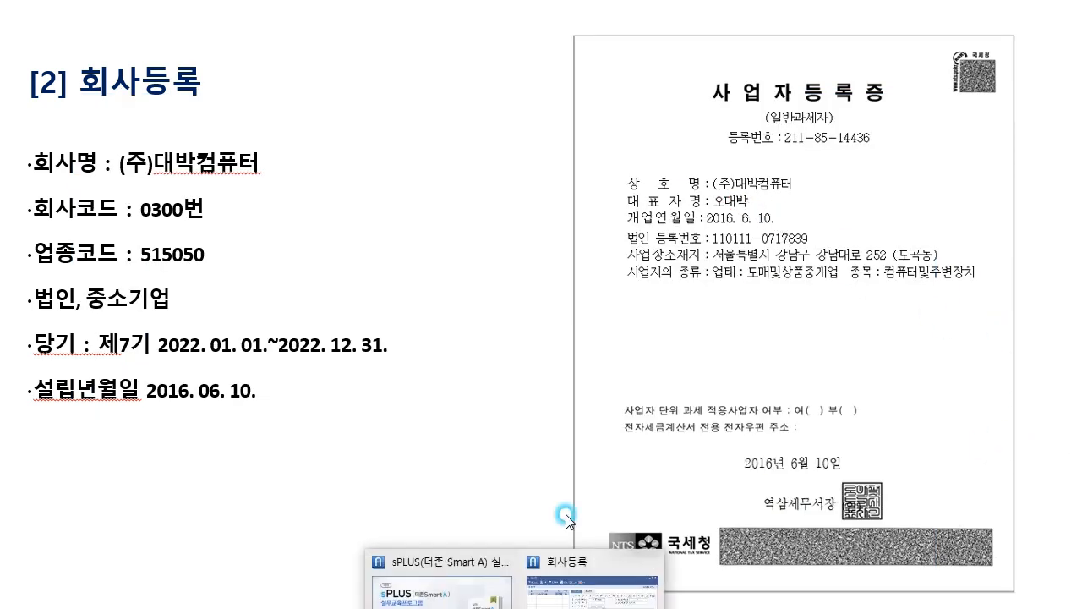
click(592, 591)
Enter the representative's name in 4.대표자명, keeping 0.내국인 as nationality.
click(501, 271)
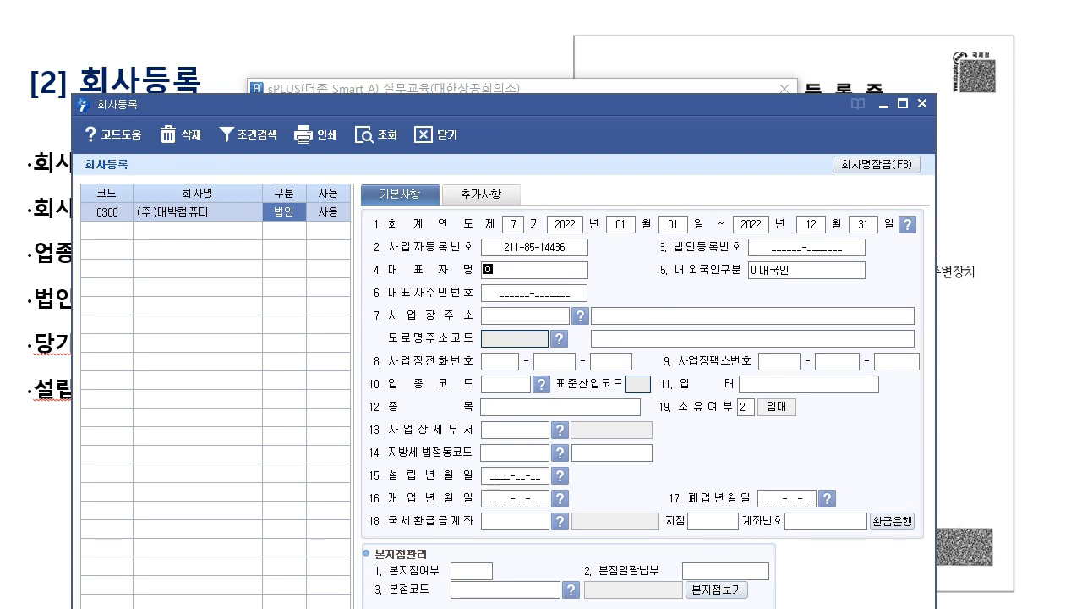
key(Return)
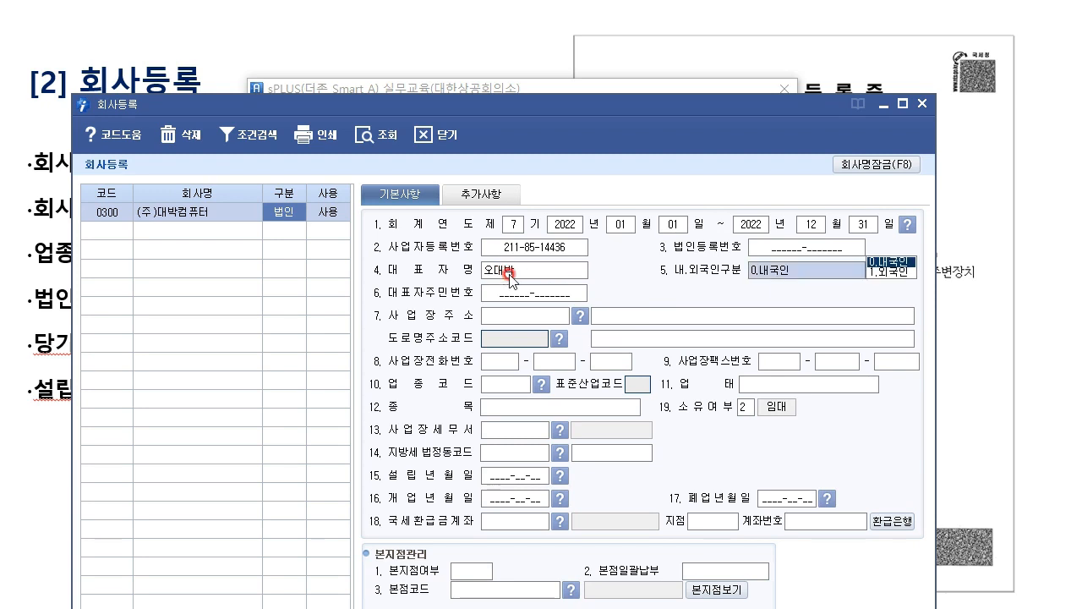
key(Return)
click(558, 317)
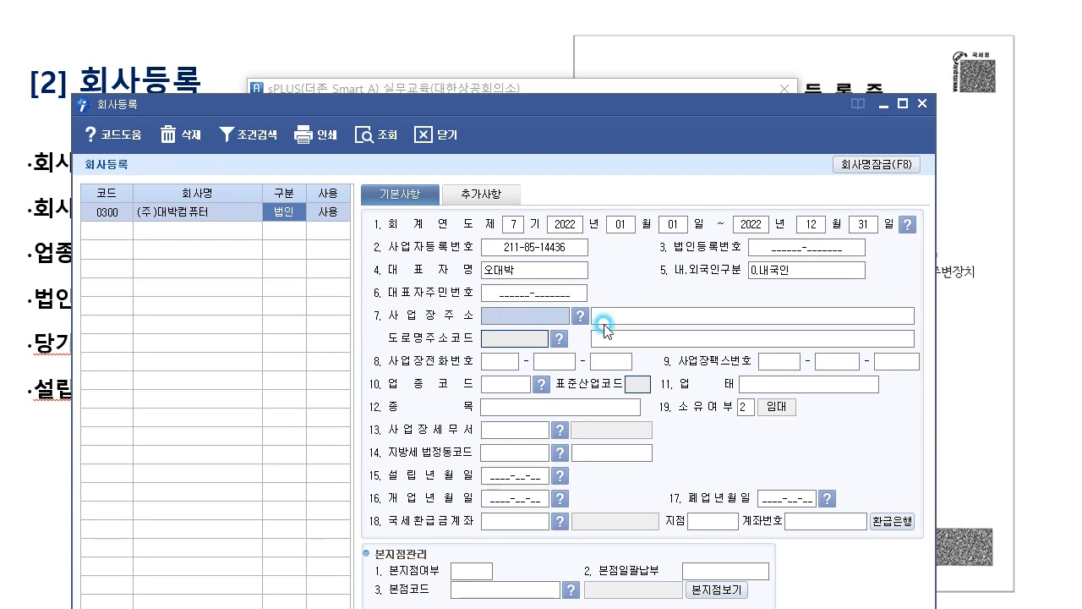
Reposition the window, review company 0300's record, and close 회사등록 back to the login screen.
drag(632, 120, 637, 46)
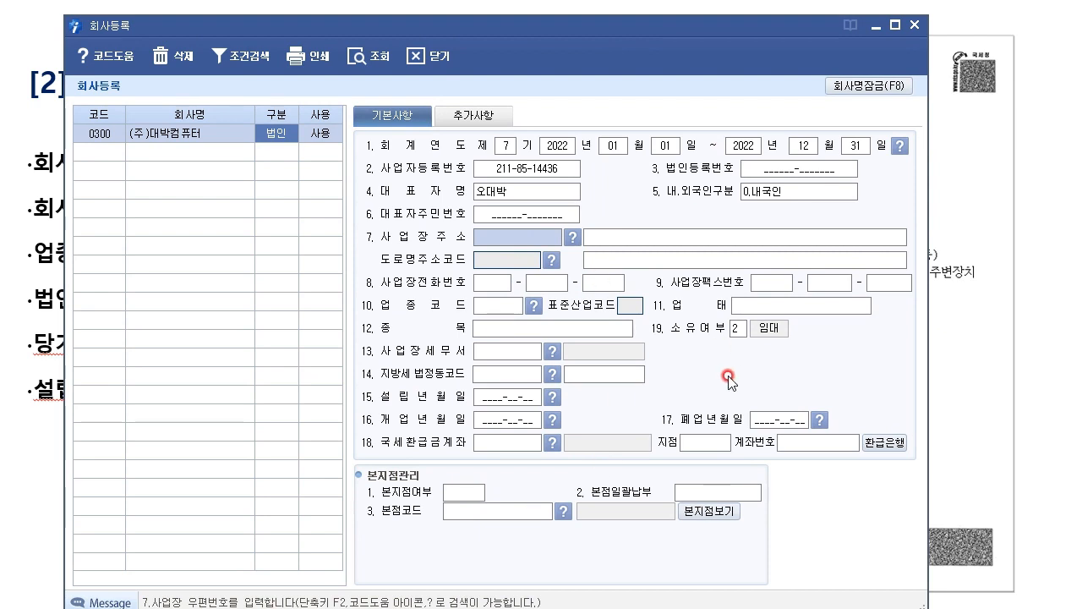
mouse_move(680, 28)
mouse_down()
mouse_move(515, 25)
mouse_move(529, 37)
mouse_move(492, 42)
mouse_move(734, 46)
mouse_move(746, 24)
mouse_move(684, 30)
mouse_up()
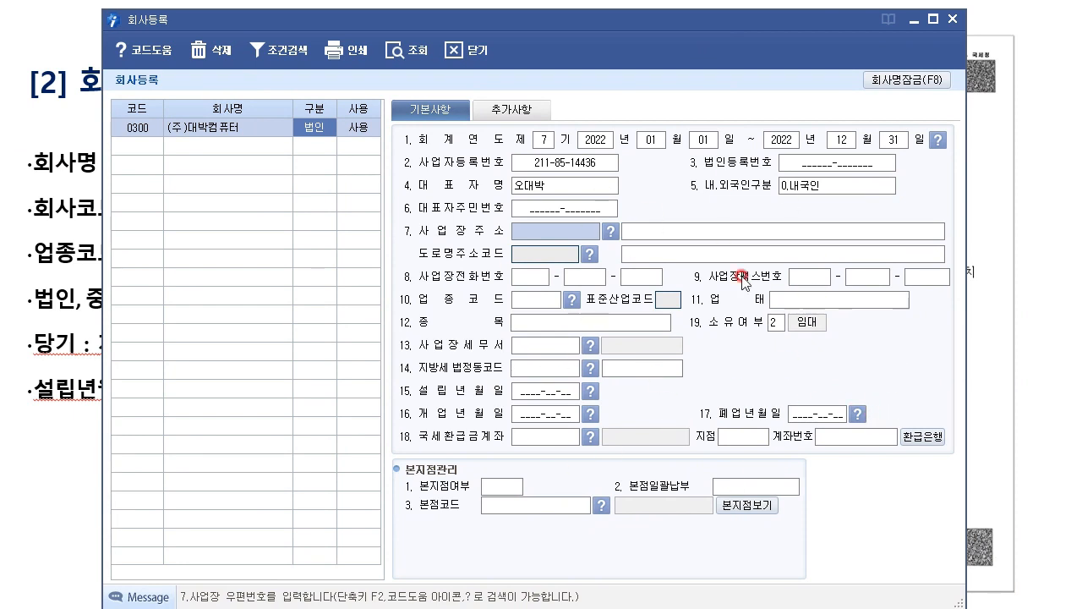
click(126, 128)
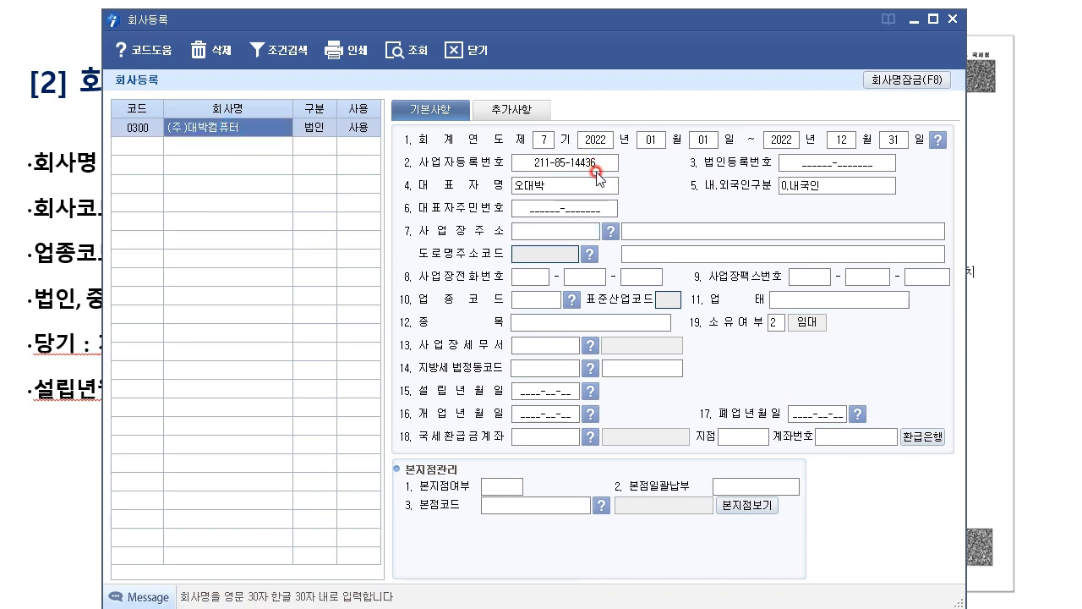
click(687, 221)
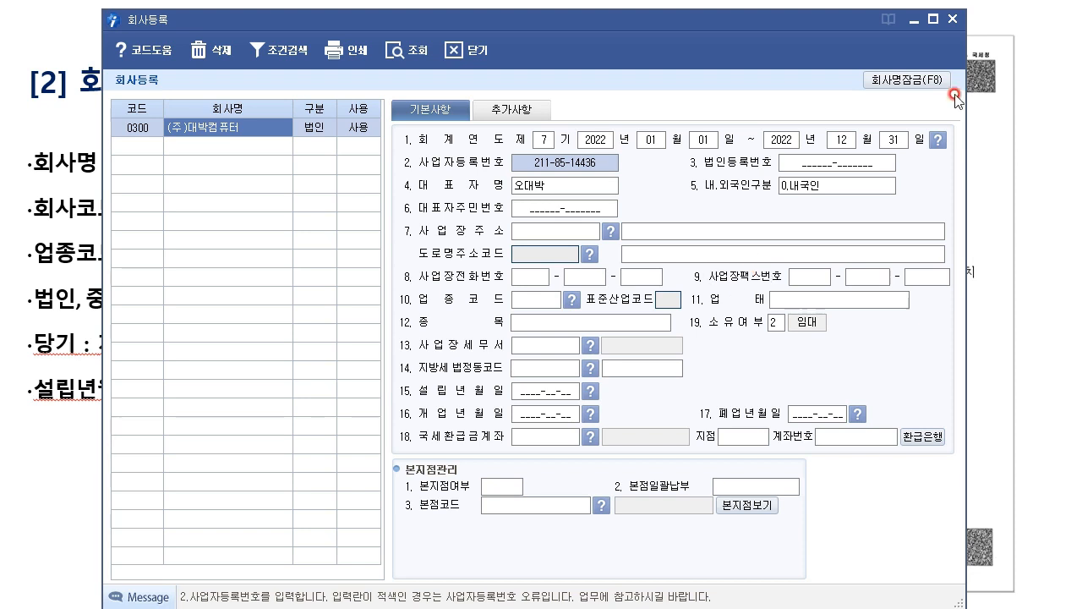
click(952, 19)
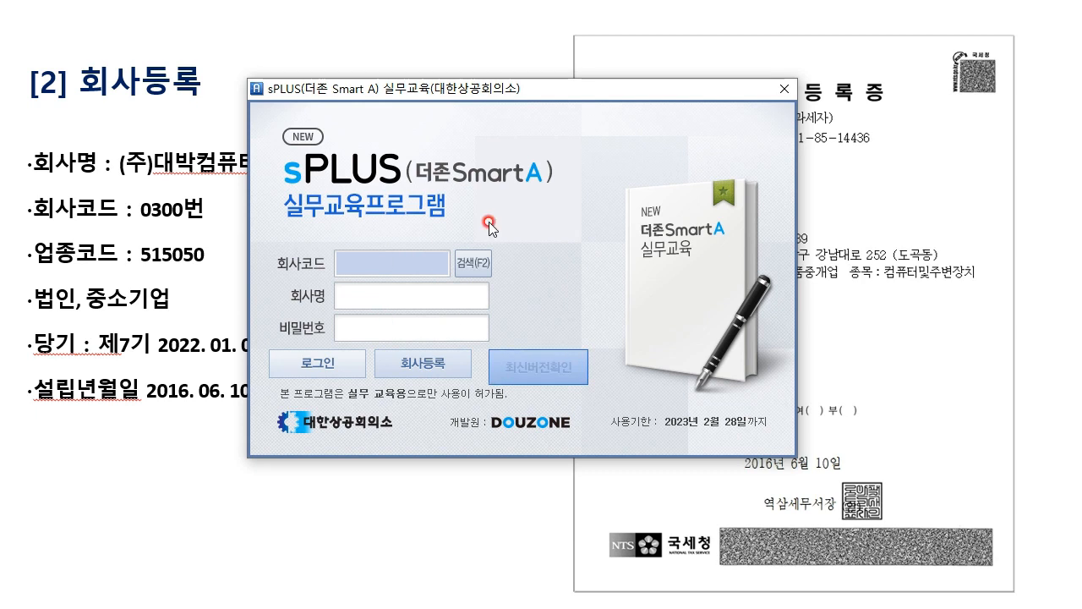
Log in to company 0300 (주)대박컴퓨터 from the code lookup, continuing without updating.
drag(621, 93, 671, 83)
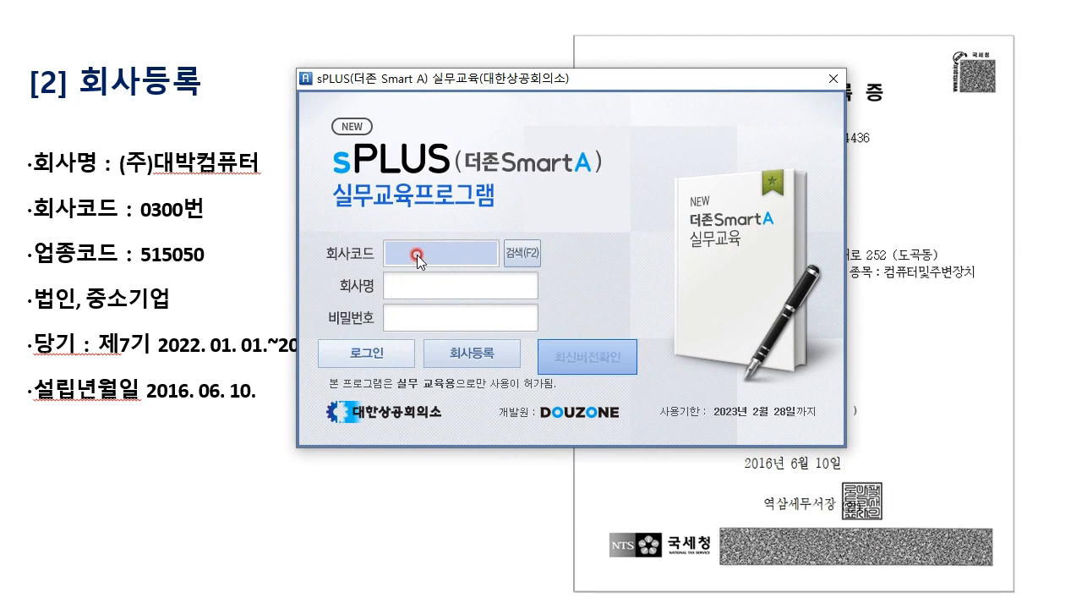
click(523, 254)
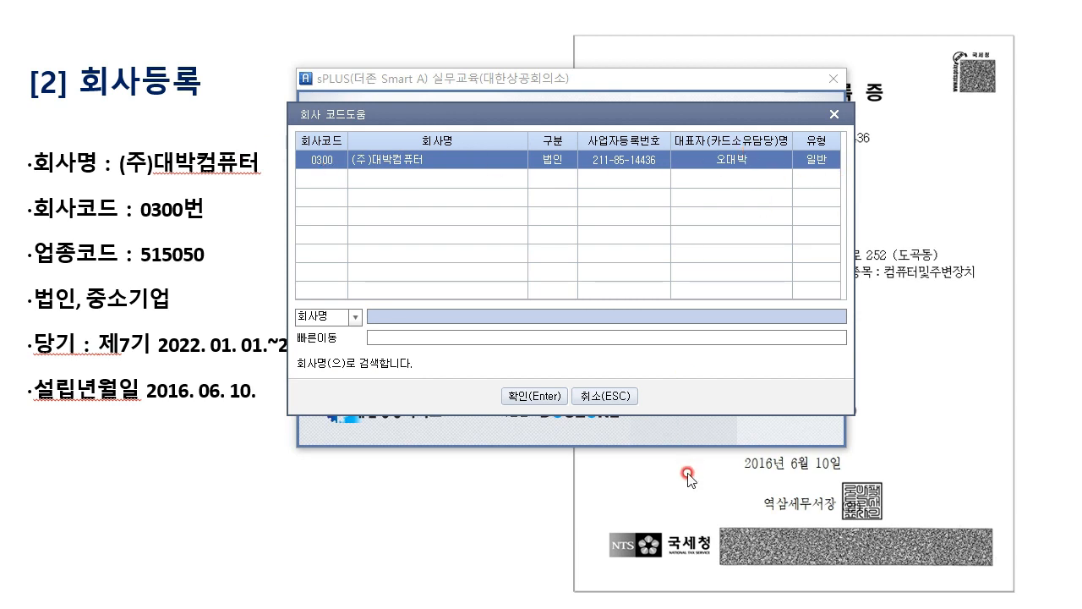
click(559, 162)
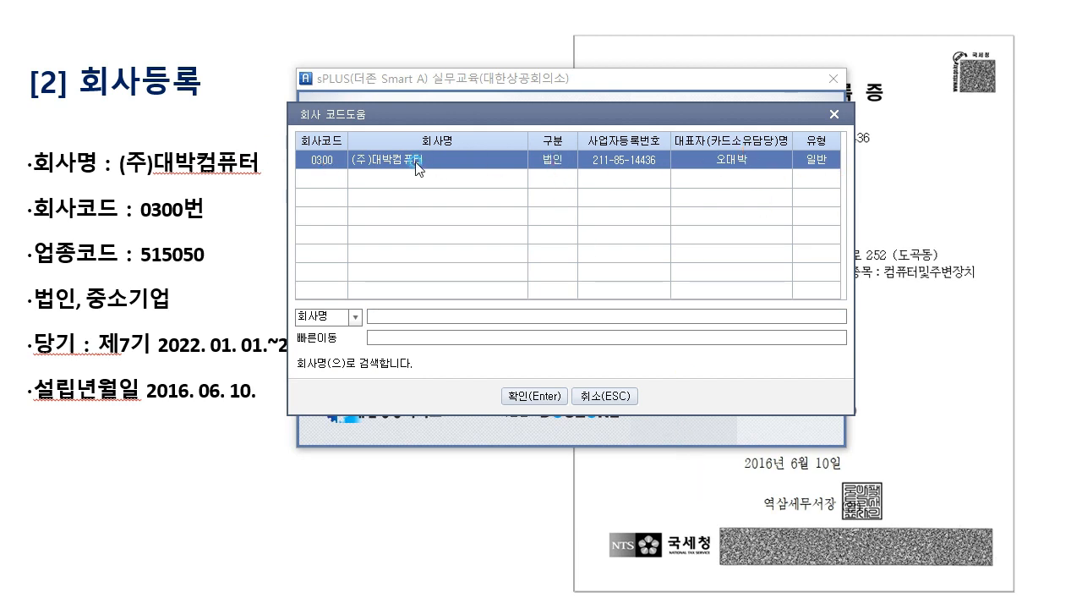
click(533, 396)
click(408, 365)
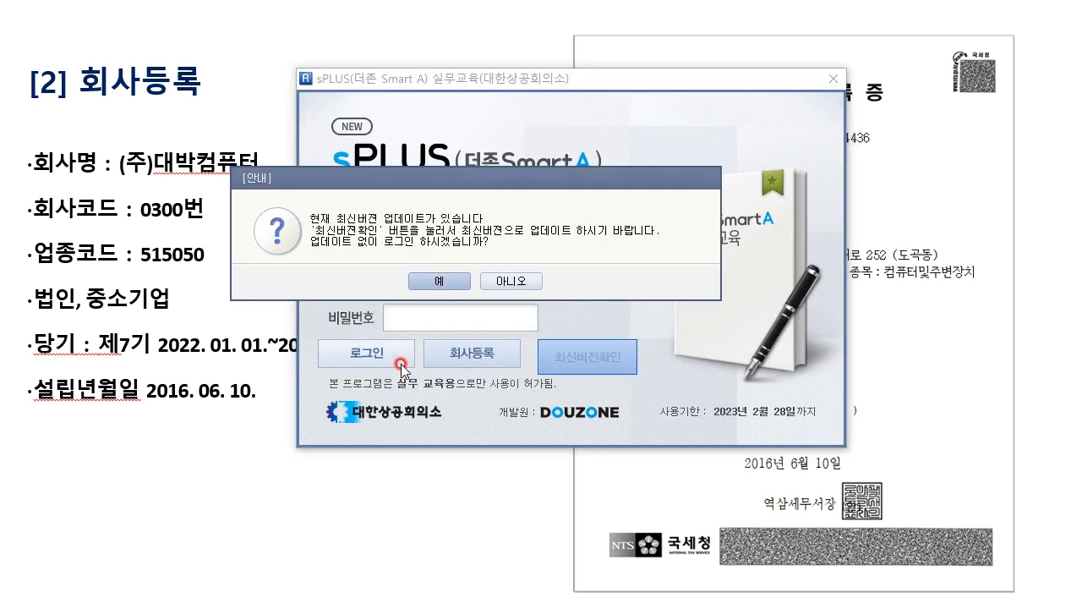
click(439, 281)
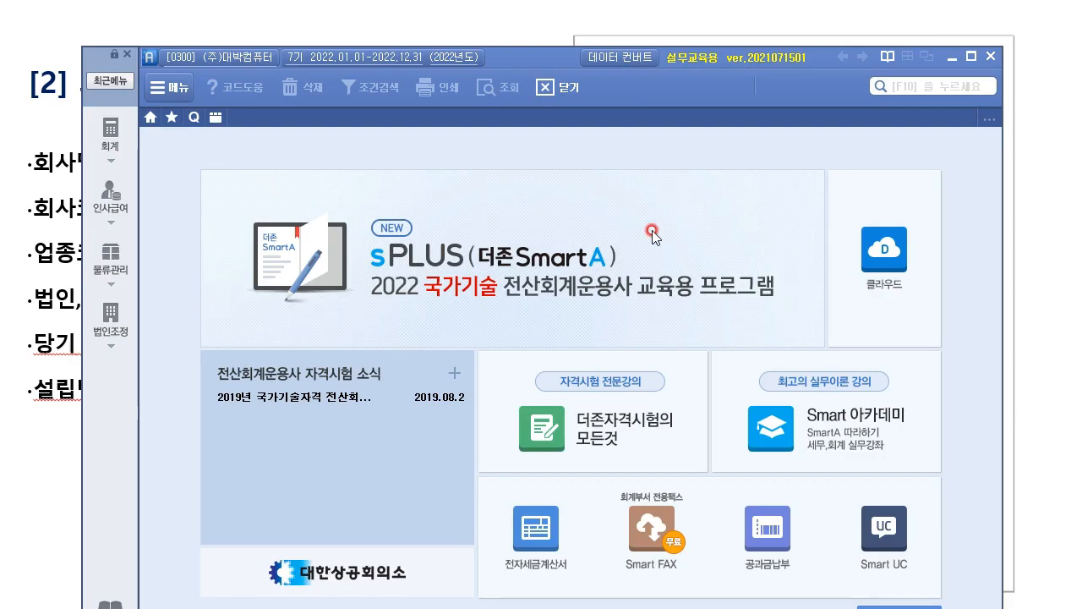
Browse the 재무회계, 인사관리, 생산/재고관리 and 법인조정 module menus.
drag(534, 57, 494, 24)
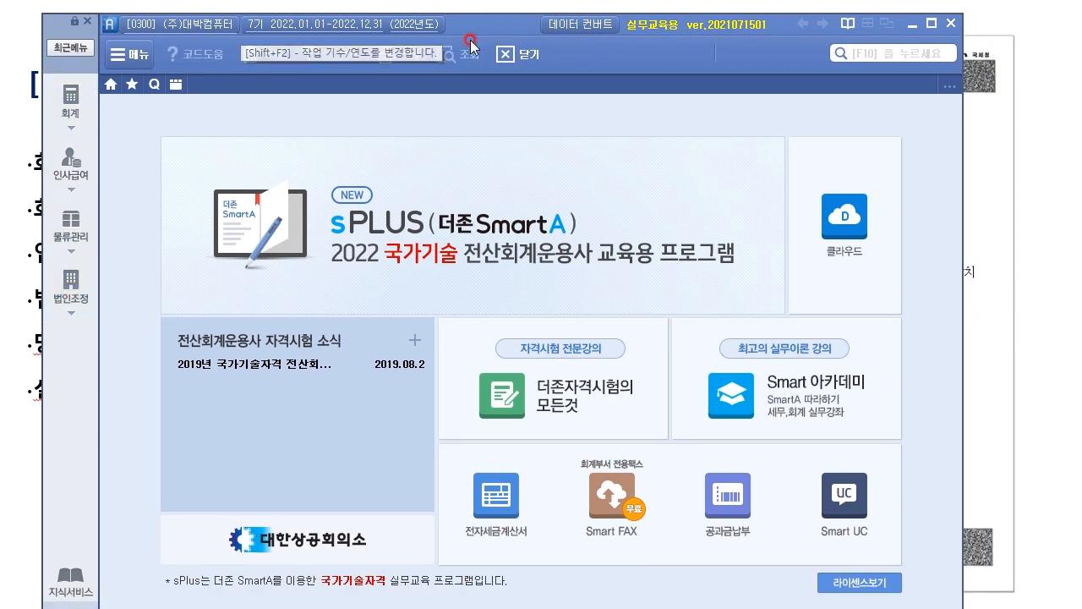
mouse_move(503, 30)
mouse_down()
mouse_move(519, 1)
mouse_move(534, 7)
mouse_move(509, 32)
mouse_up()
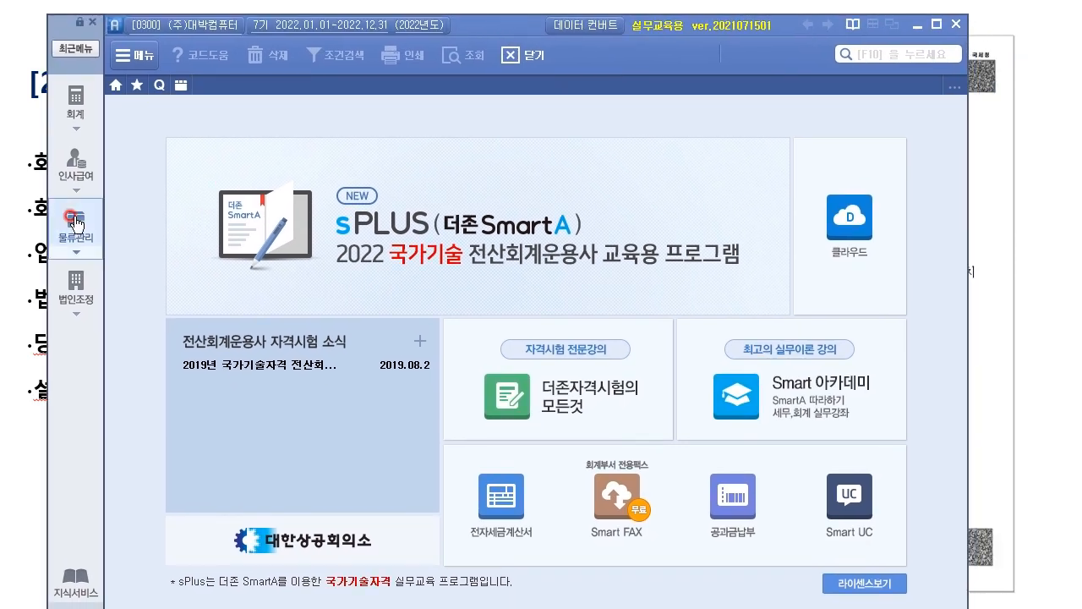
click(75, 106)
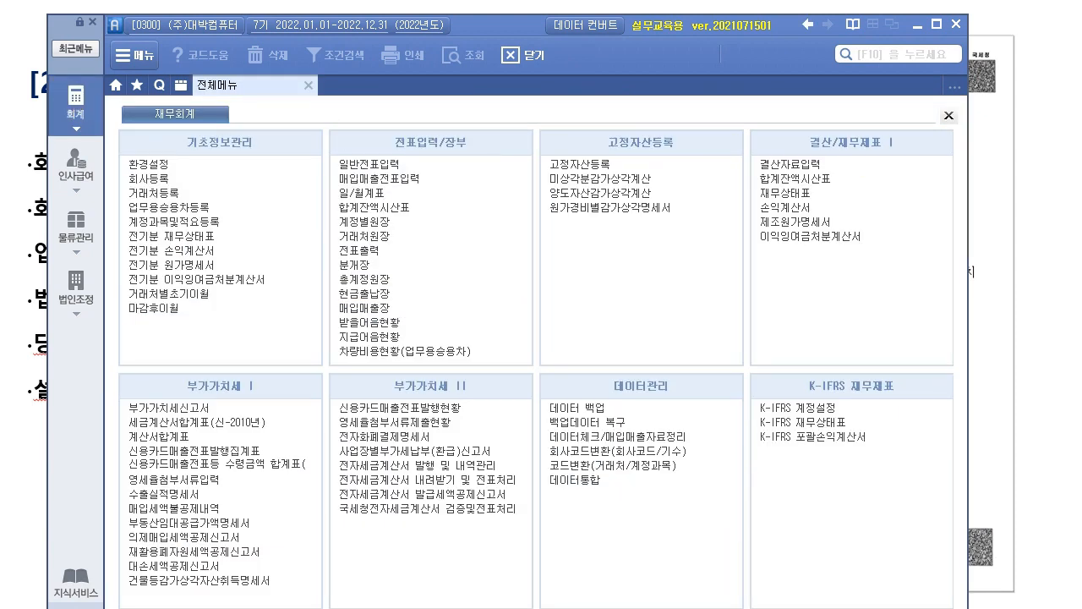
click(77, 168)
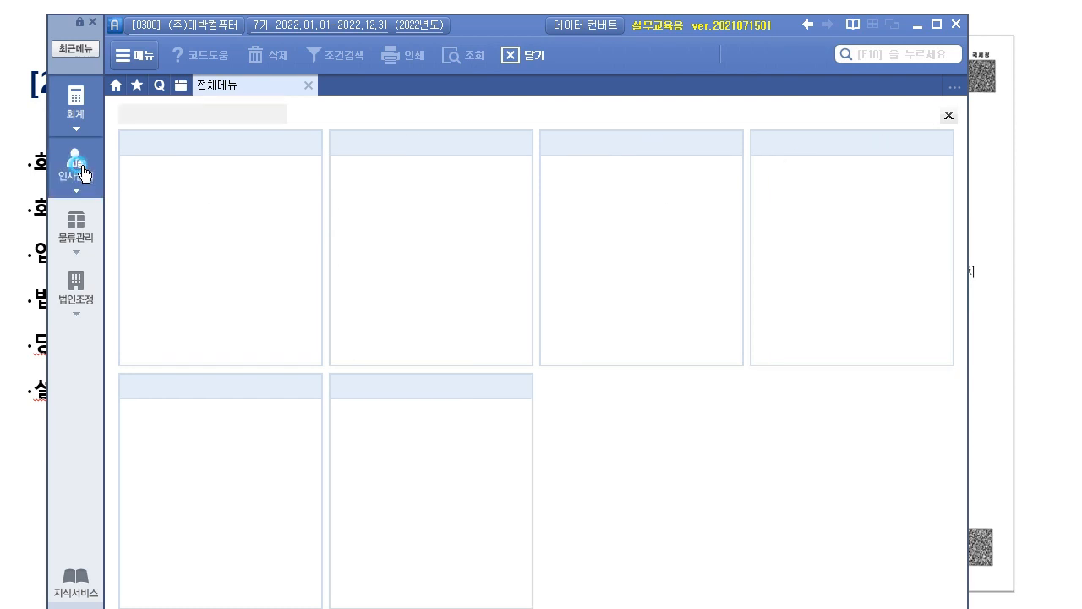
click(84, 237)
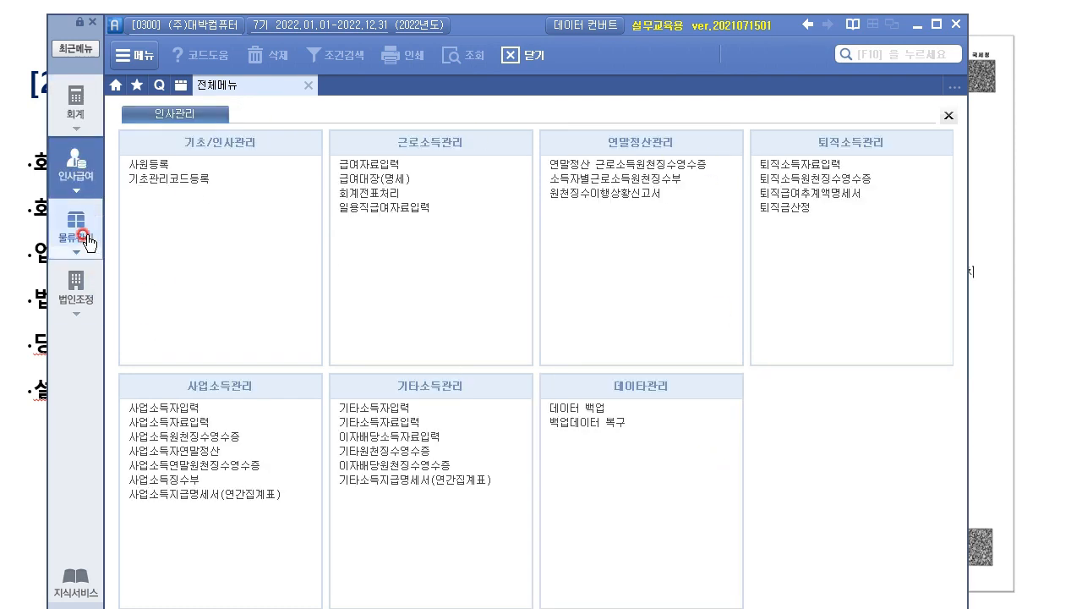
click(80, 283)
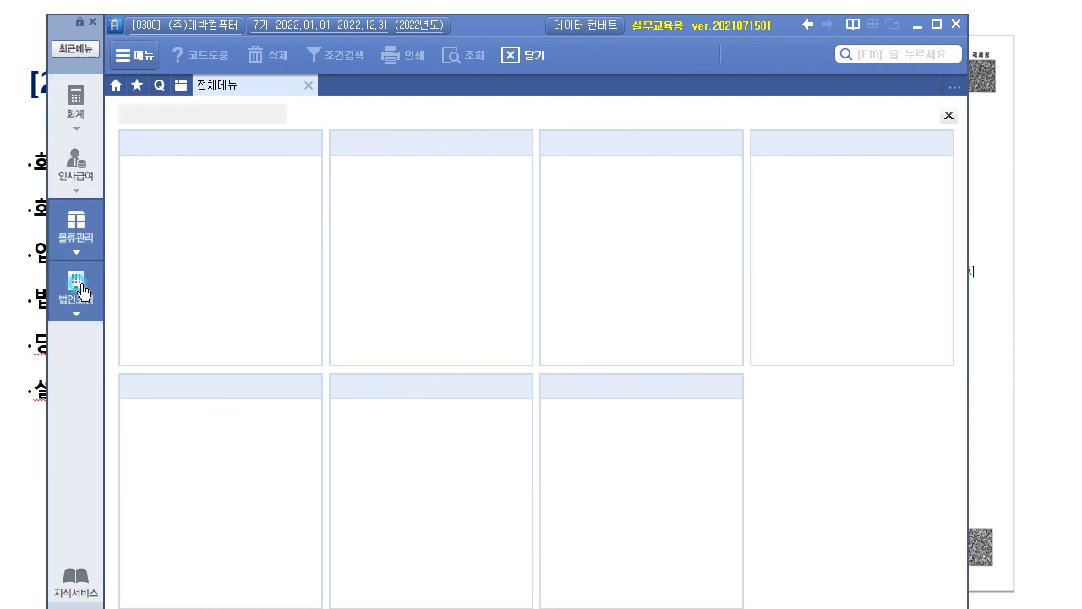
click(644, 437)
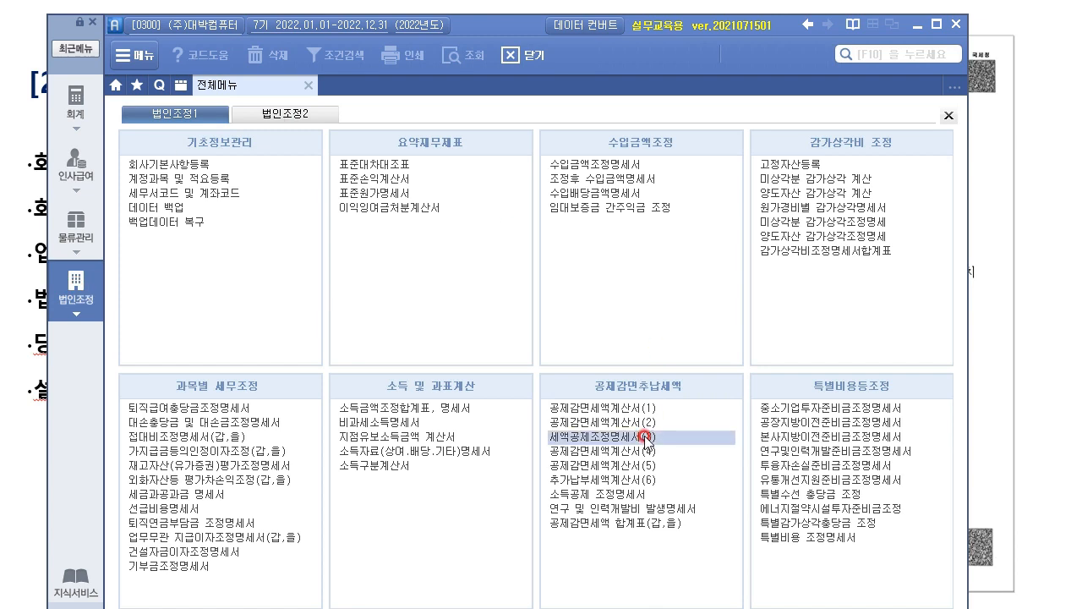
click(56, 94)
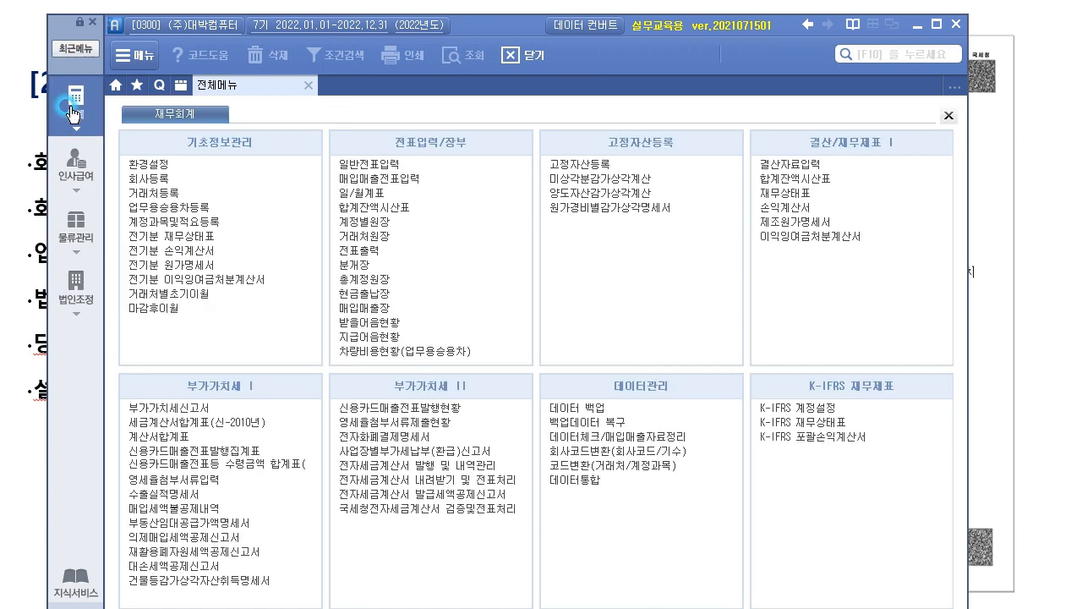
click(52, 224)
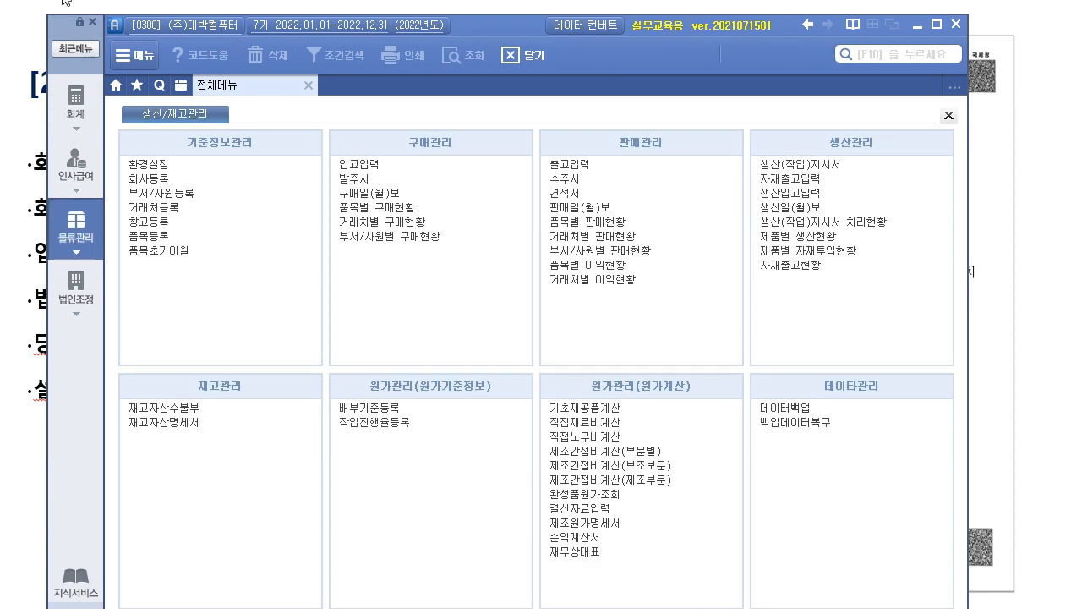
Annotate the screen: cross out 인사급여/법인조정, circle 회계 and 물류관리, star key entries.
click(69, 165)
click(94, 285)
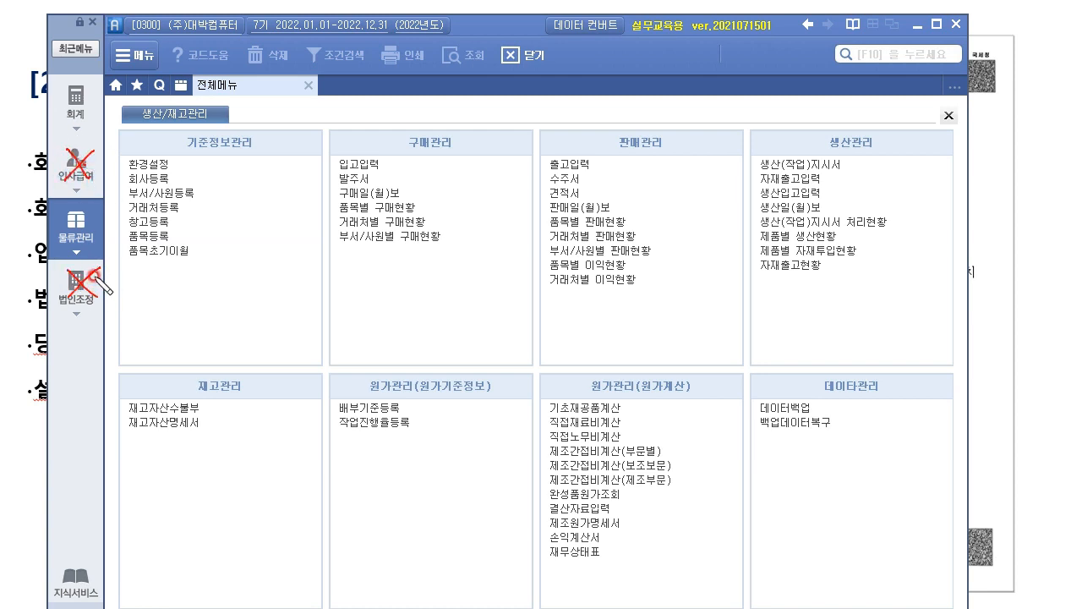
mouse_move(80, 118)
mouse_down()
mouse_move(58, 103)
mouse_move(99, 110)
mouse_up()
mouse_move(91, 209)
mouse_down()
mouse_move(59, 245)
mouse_move(98, 215)
mouse_move(76, 201)
mouse_up()
drag(589, 171, 593, 160)
mouse_move(376, 177)
mouse_down()
mouse_move(352, 142)
mouse_move(398, 158)
mouse_up()
drag(602, 137, 590, 157)
mouse_move(202, 410)
mouse_down()
mouse_move(200, 429)
mouse_move(213, 416)
mouse_move(245, 422)
mouse_up()
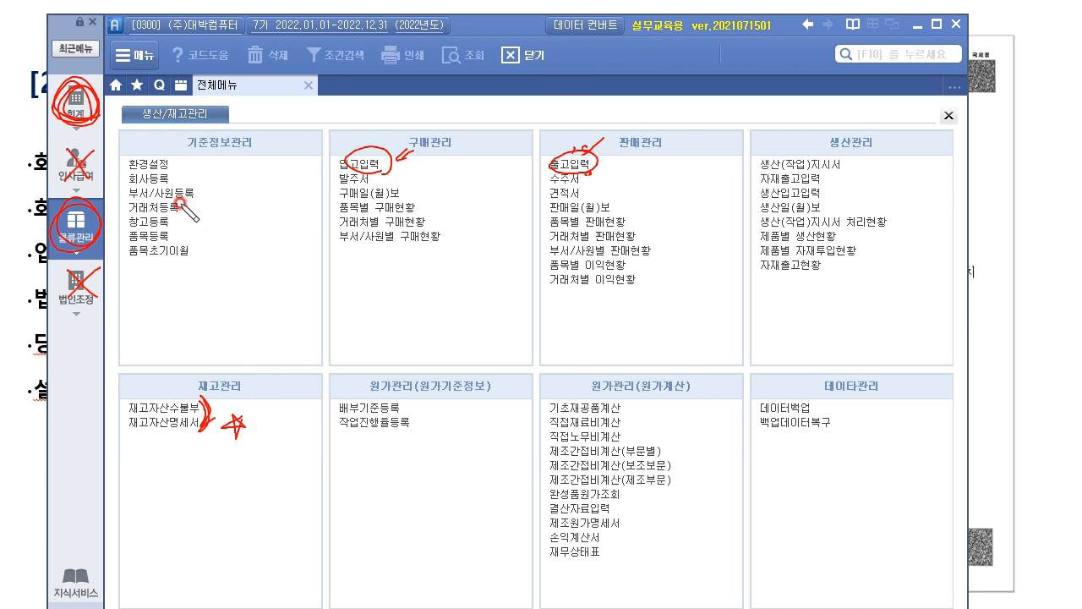
drag(173, 234, 238, 223)
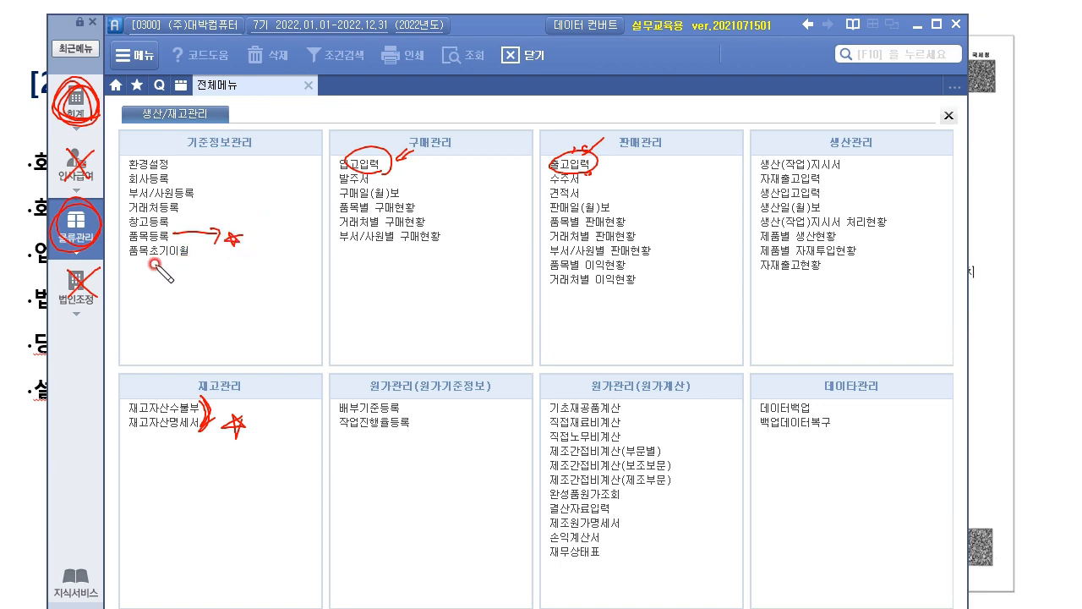
drag(196, 192, 256, 190)
mouse_move(79, 107)
mouse_down()
mouse_move(4, 179)
mouse_move(52, 218)
mouse_up()
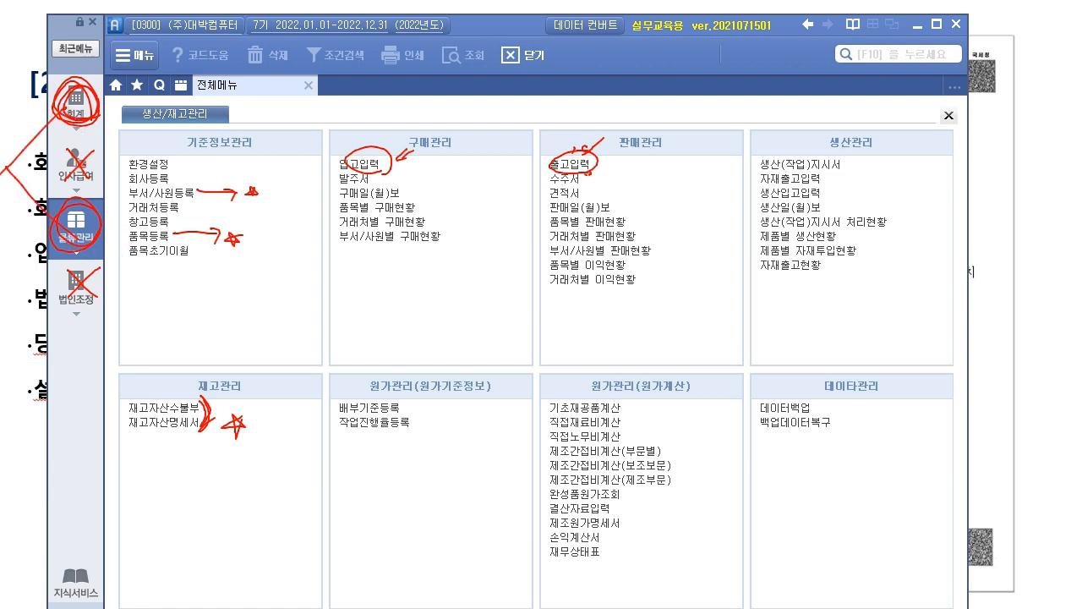
Clear the pen notes and show the 회계 module's 재무회계 full menu.
key(e)
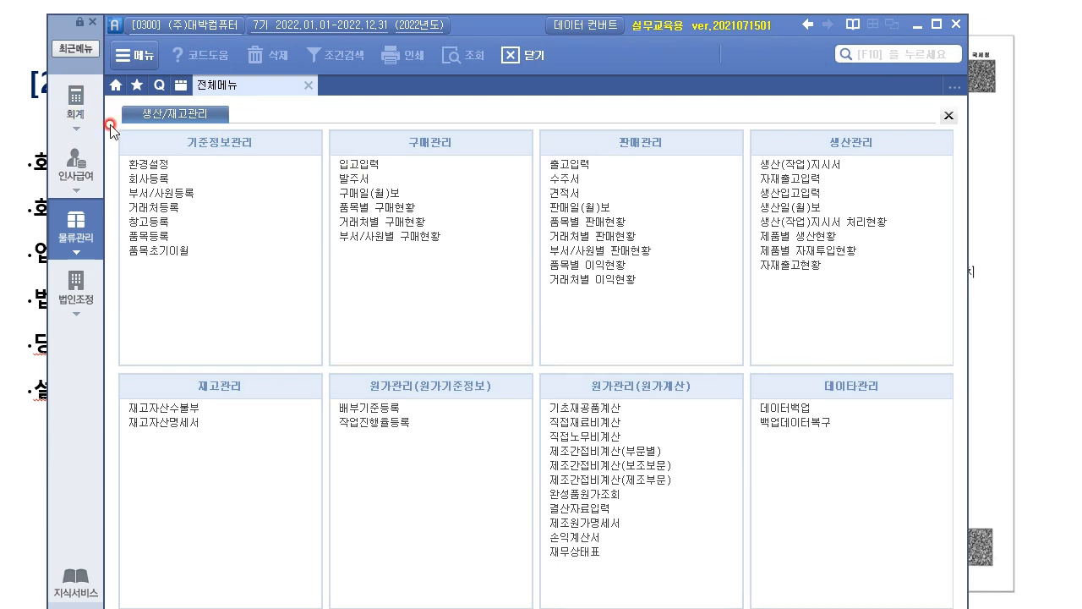
click(75, 105)
drag(532, 24, 502, 43)
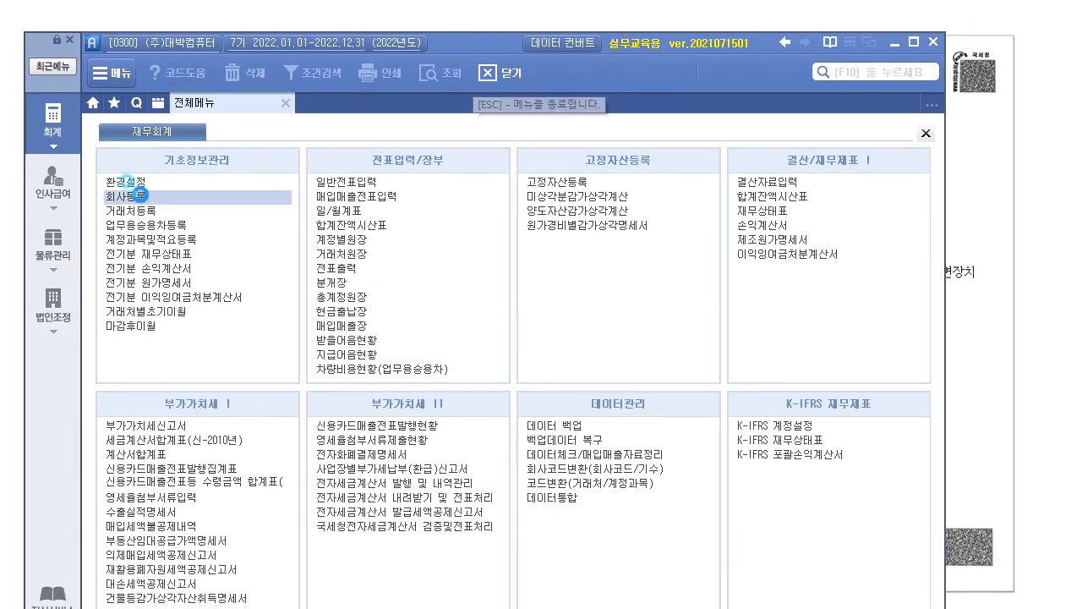
click(141, 196)
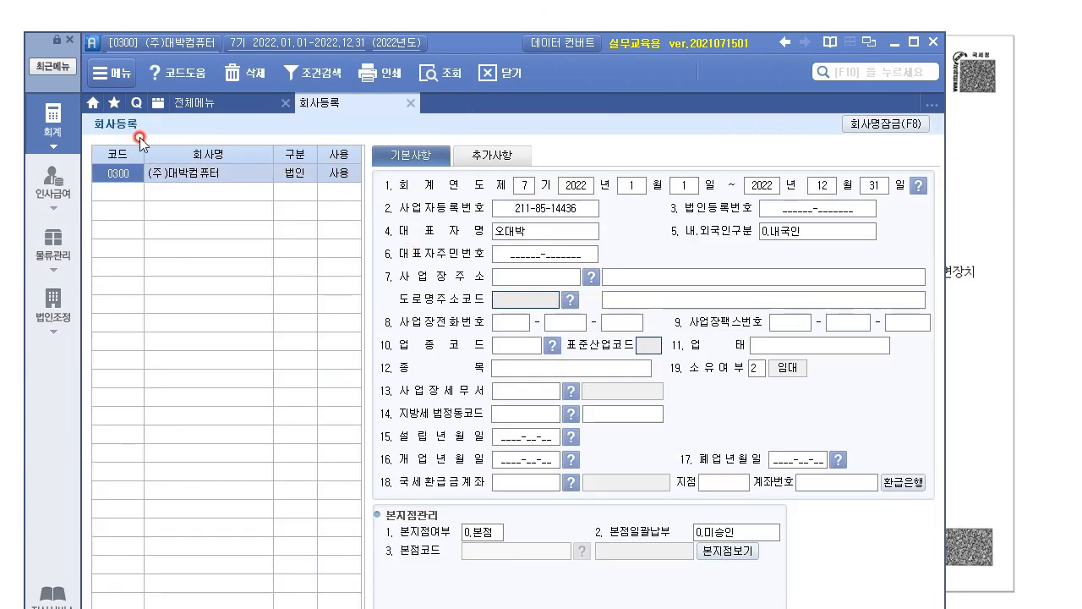
drag(490, 47, 113, 31)
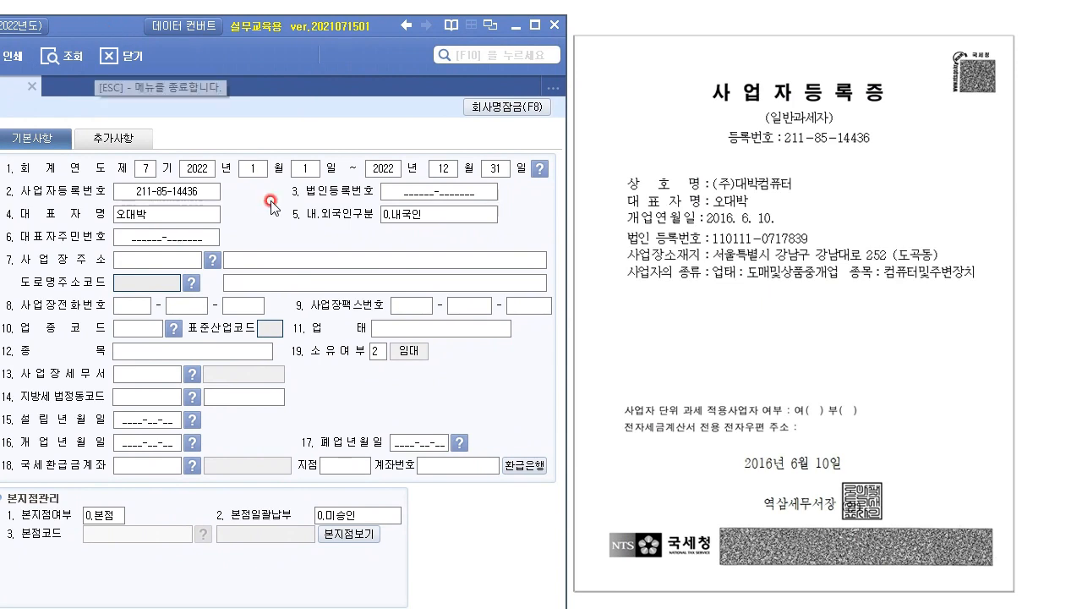
click(186, 240)
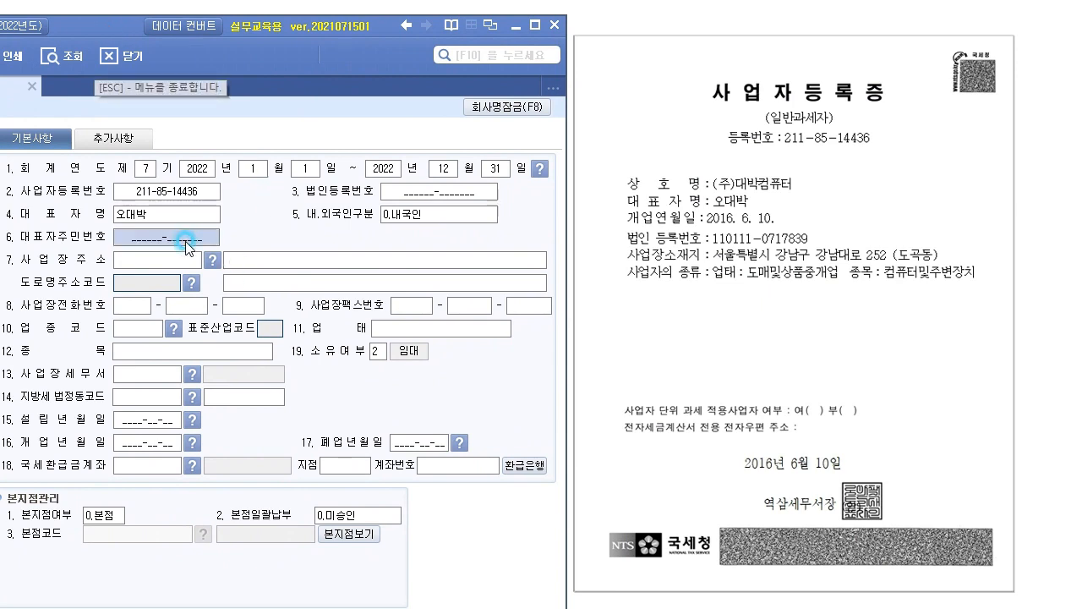
click(463, 193)
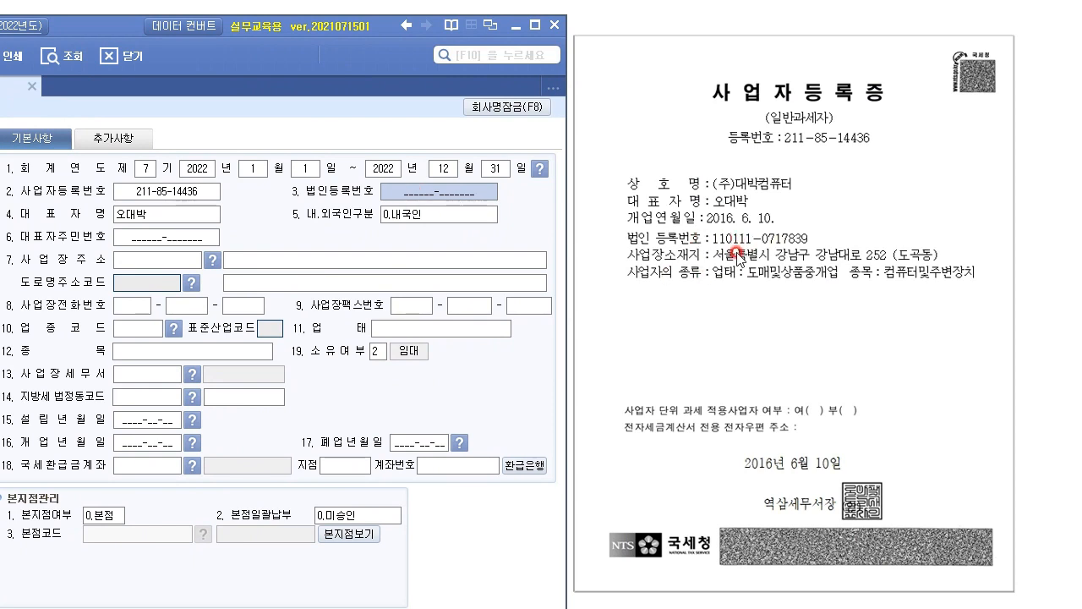
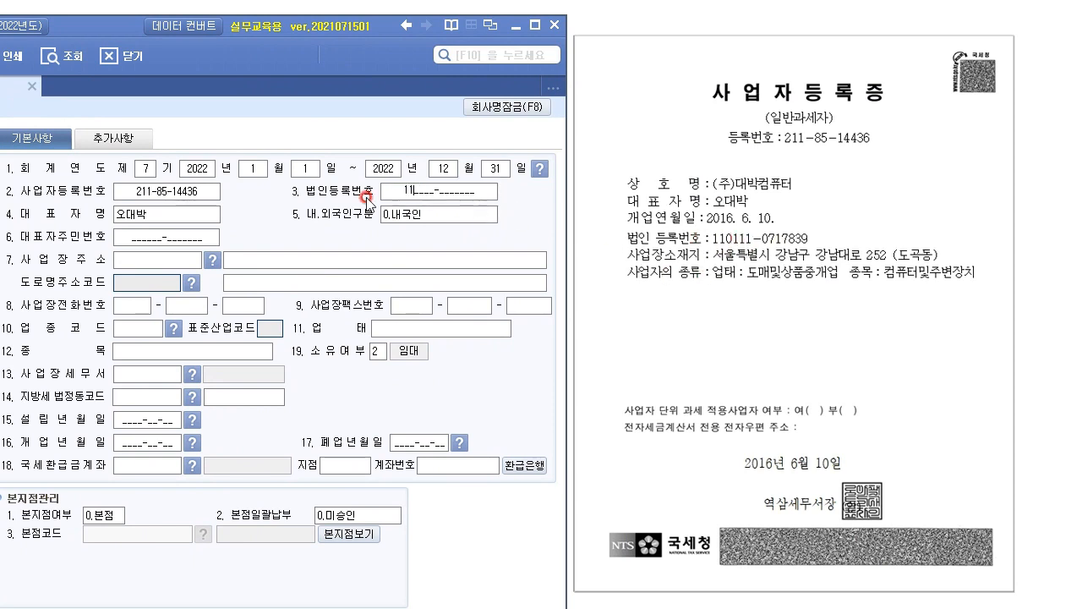
key(Return)
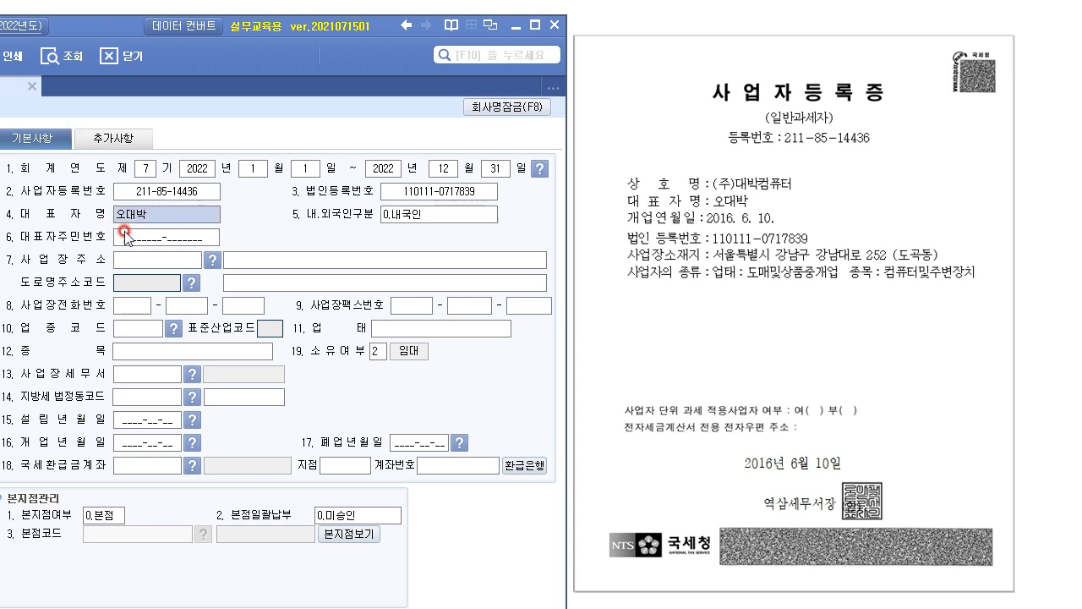
click(160, 240)
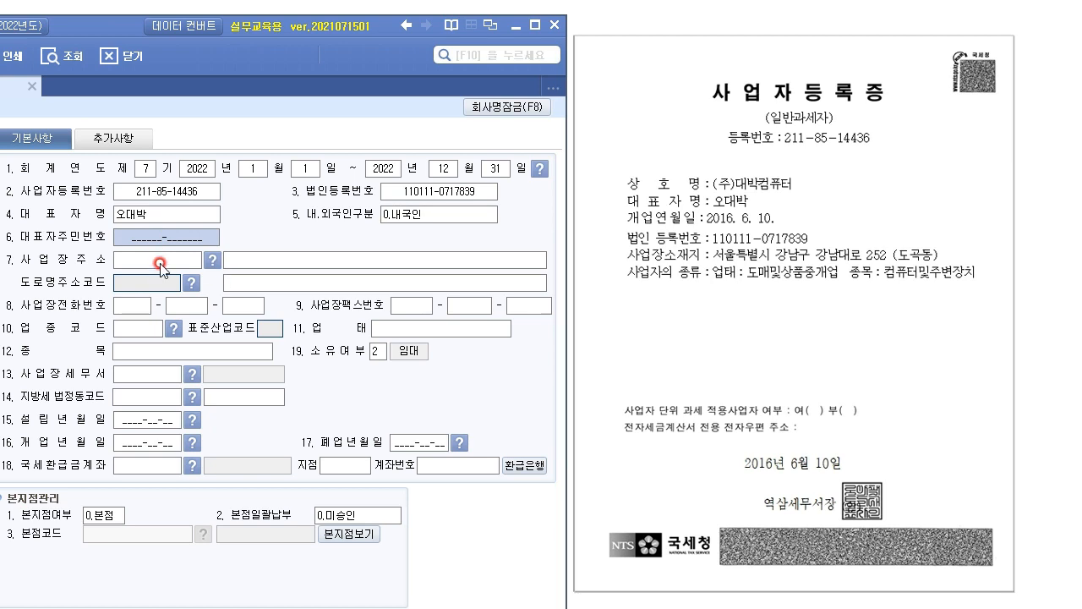
click(163, 261)
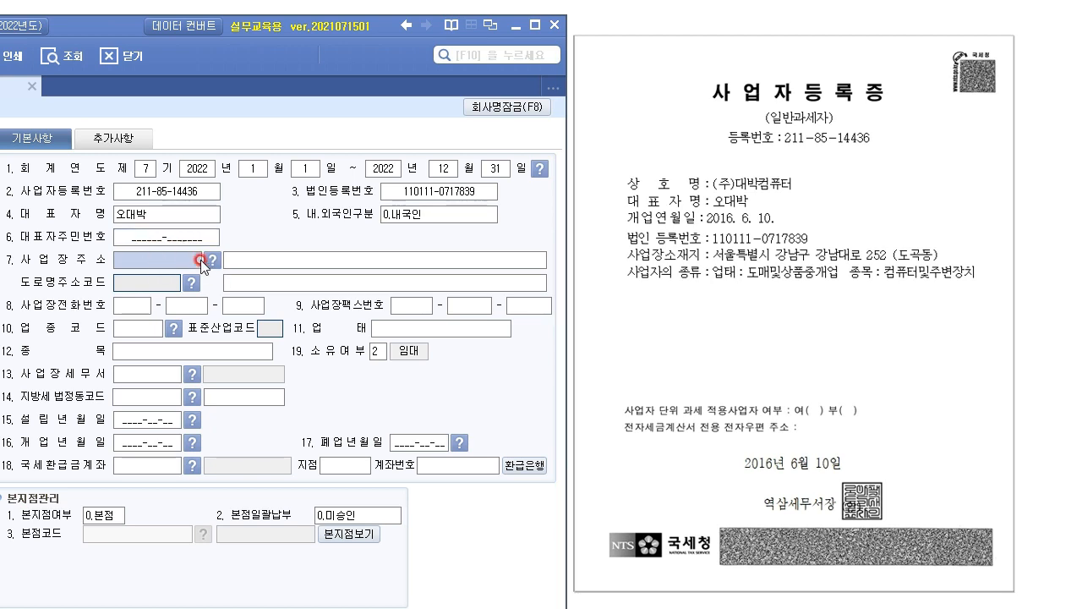
Type a partial address '서우' in 사업장주소, then return to the postal code part.
click(237, 261)
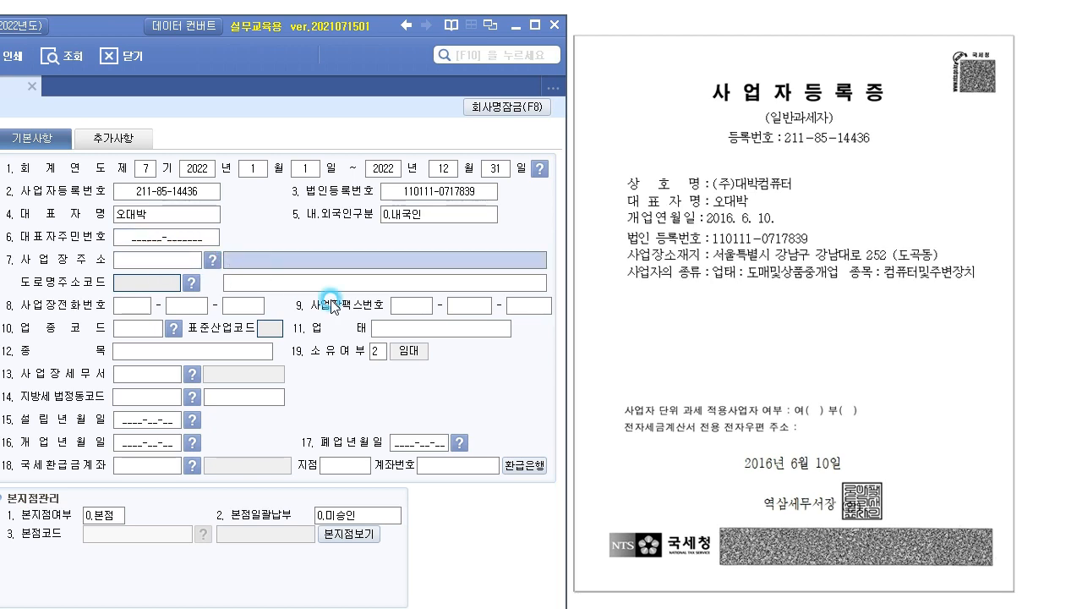
text(서우)
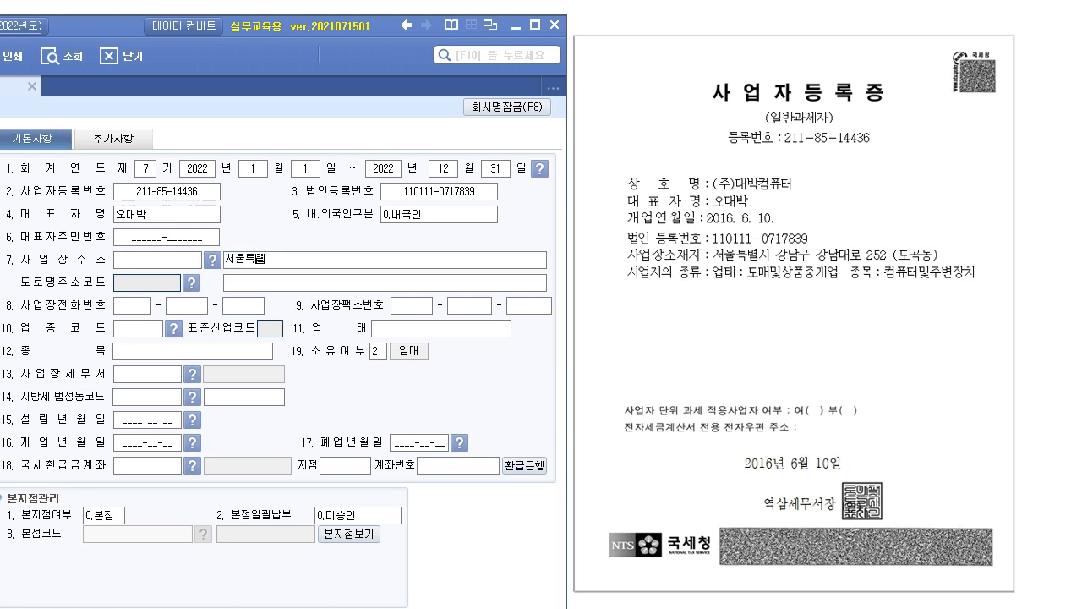
key(Return)
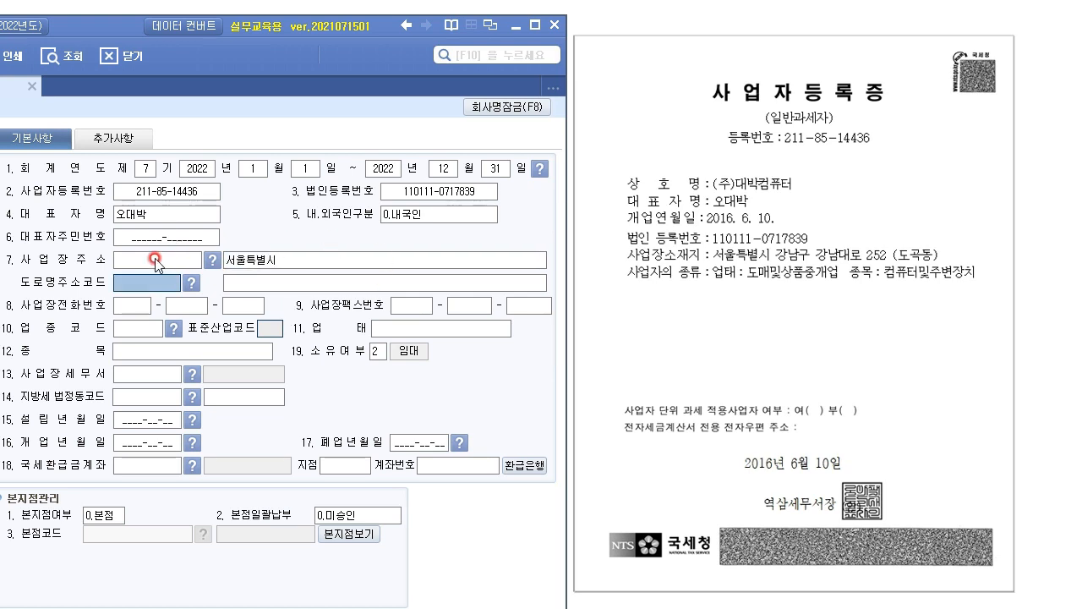
click(160, 260)
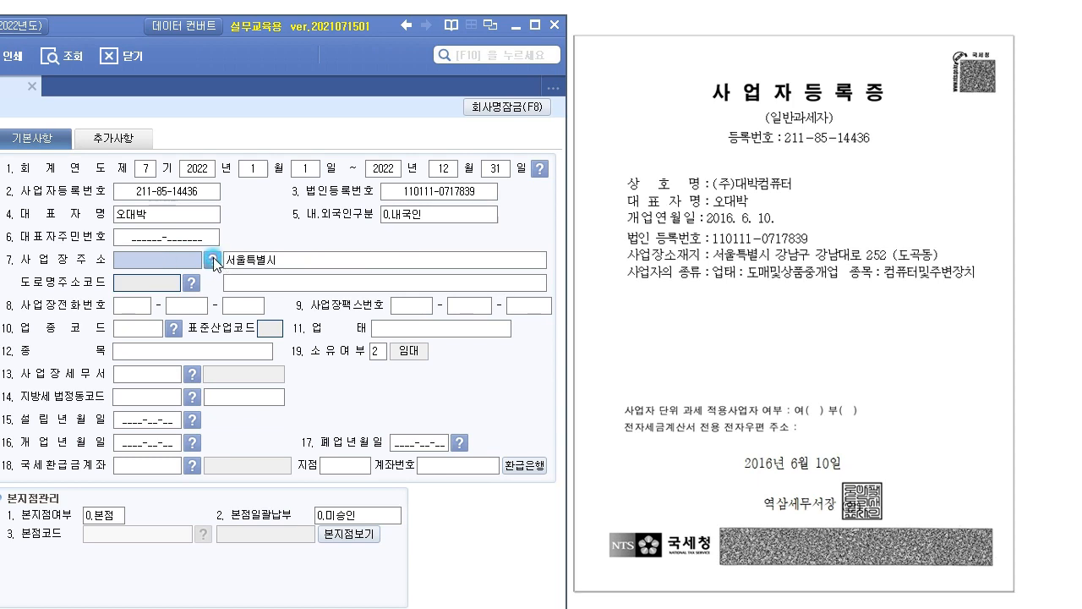
click(213, 260)
drag(172, 93, 619, 306)
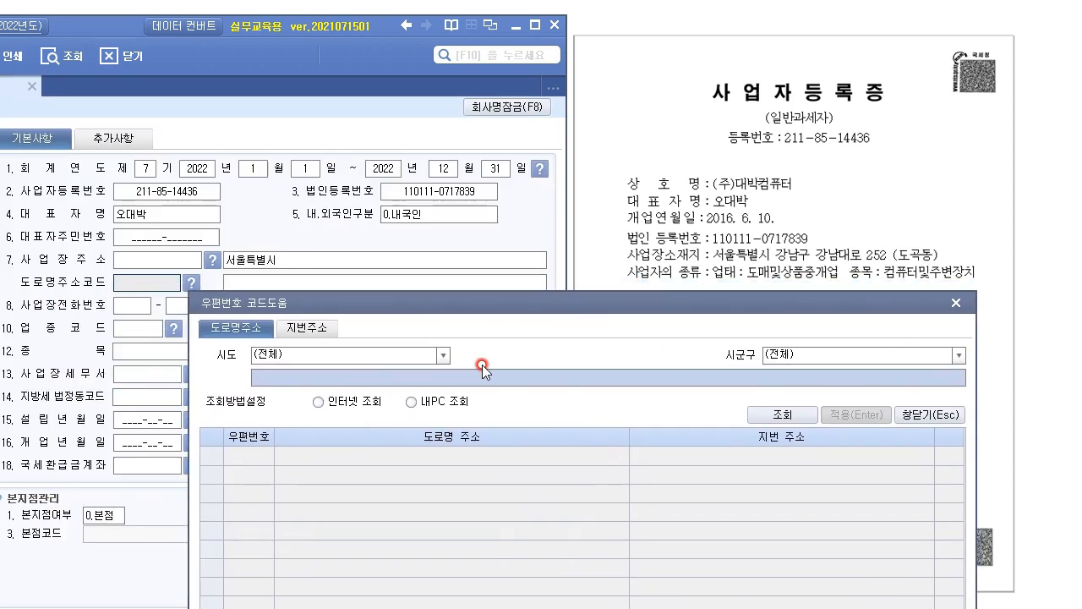
click(363, 382)
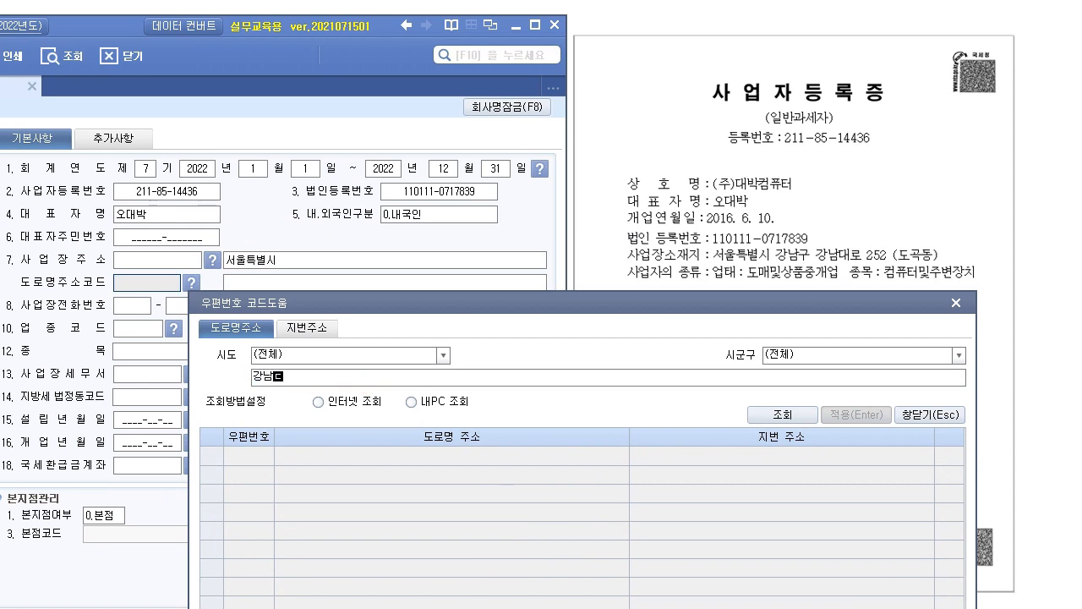
key(Return)
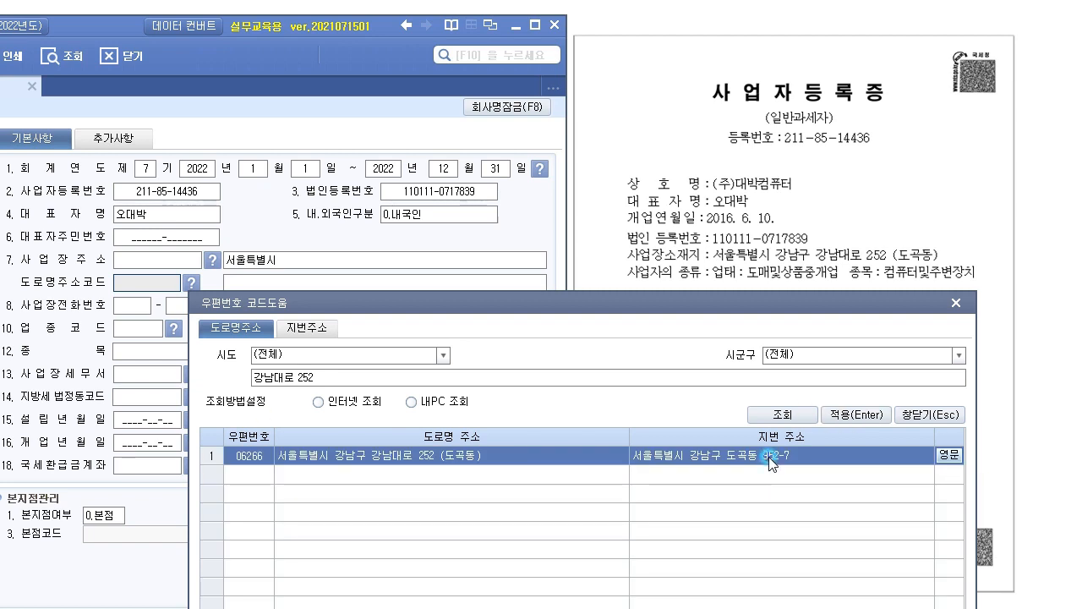
drag(797, 314, 560, 92)
click(630, 194)
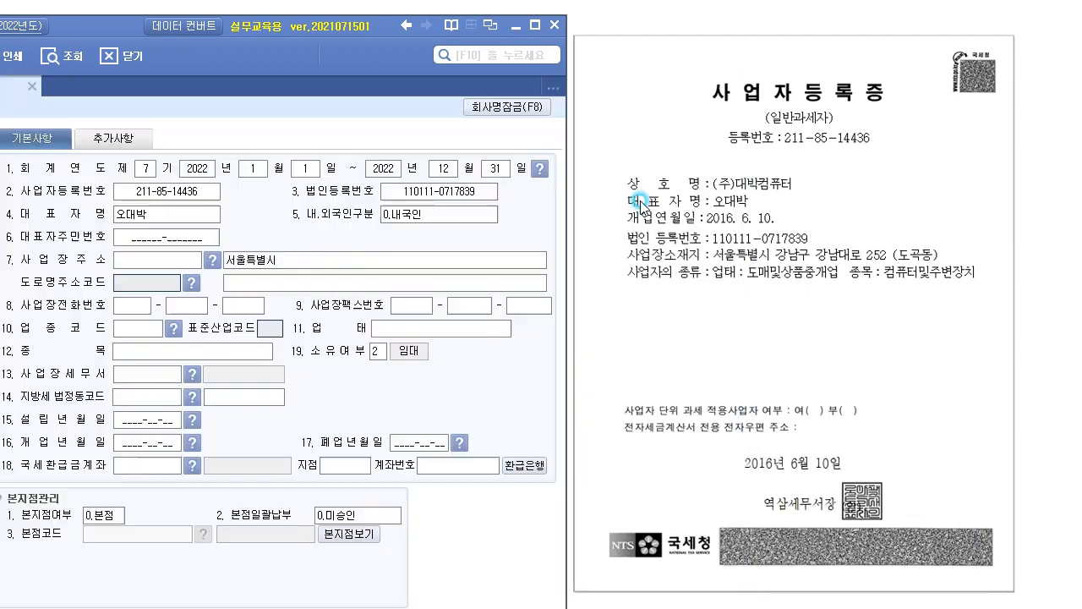
click(148, 542)
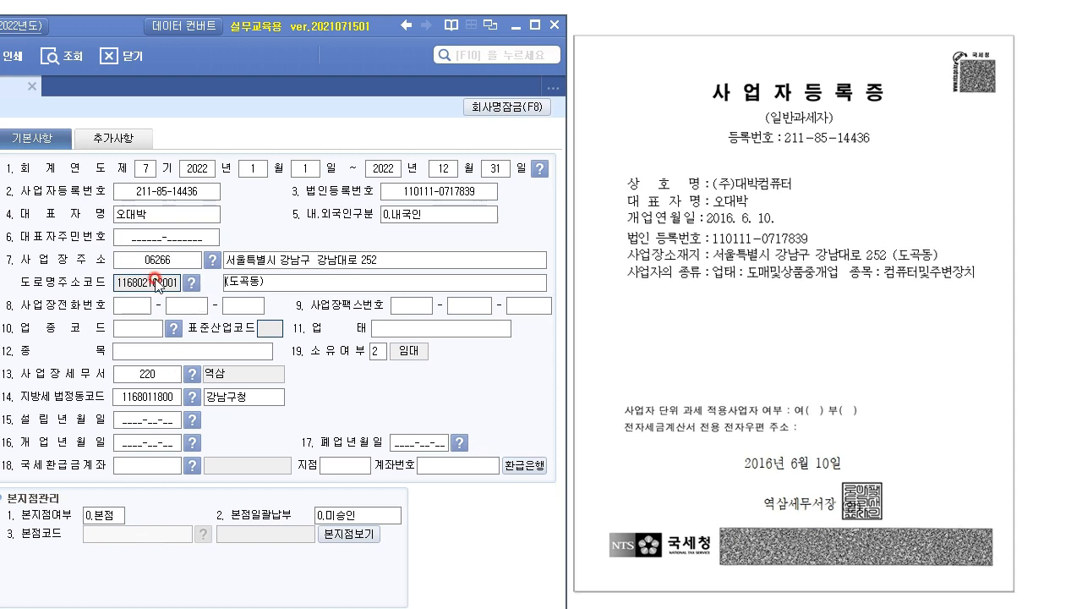
click(159, 374)
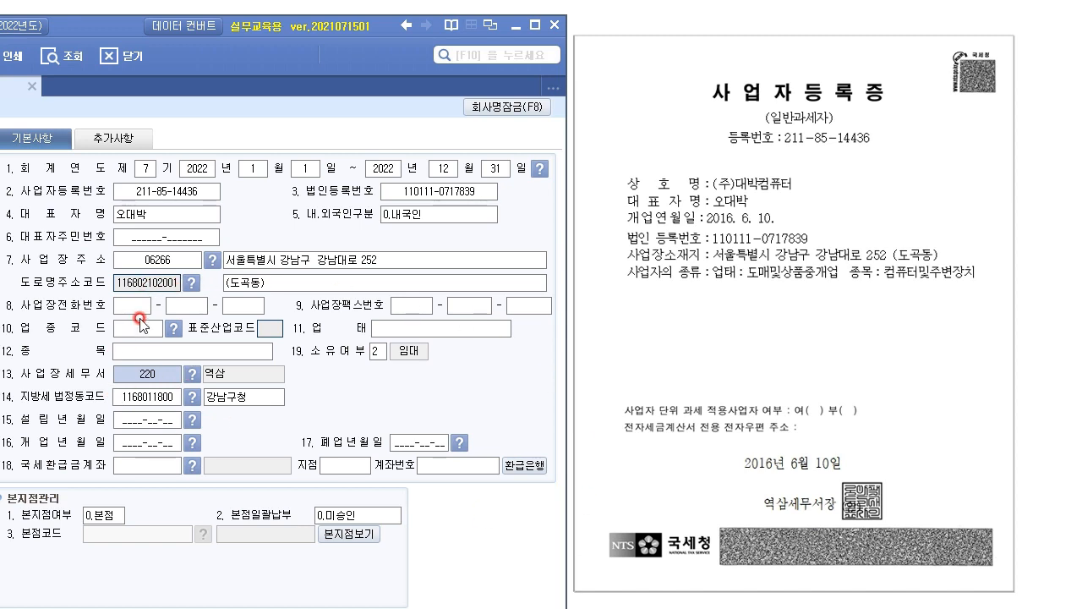
click(133, 305)
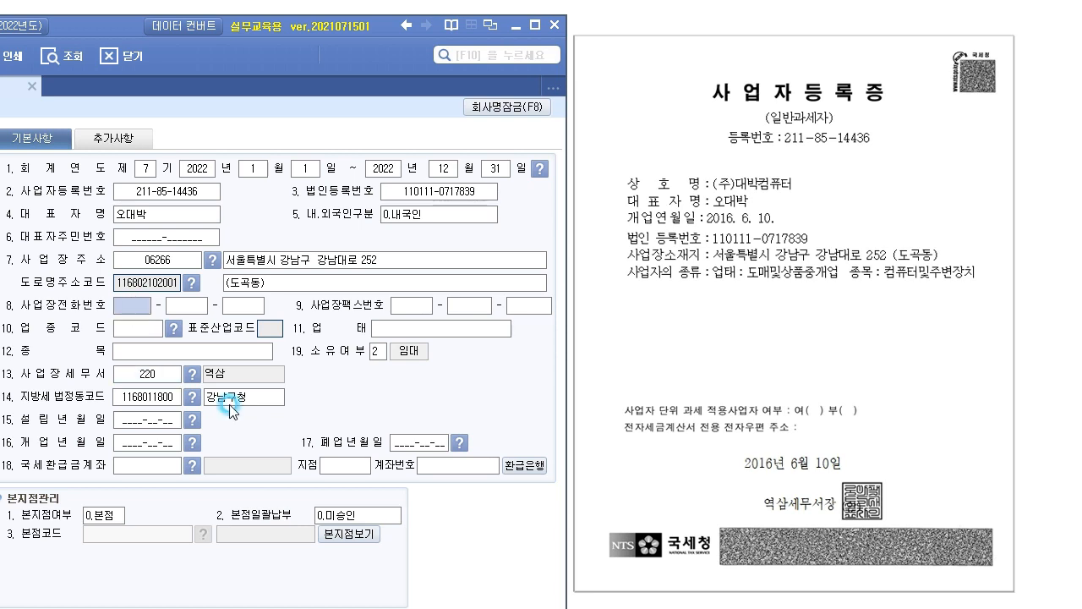
Enter industry code 515050, auto-filling 도매 및 소매업.
click(140, 330)
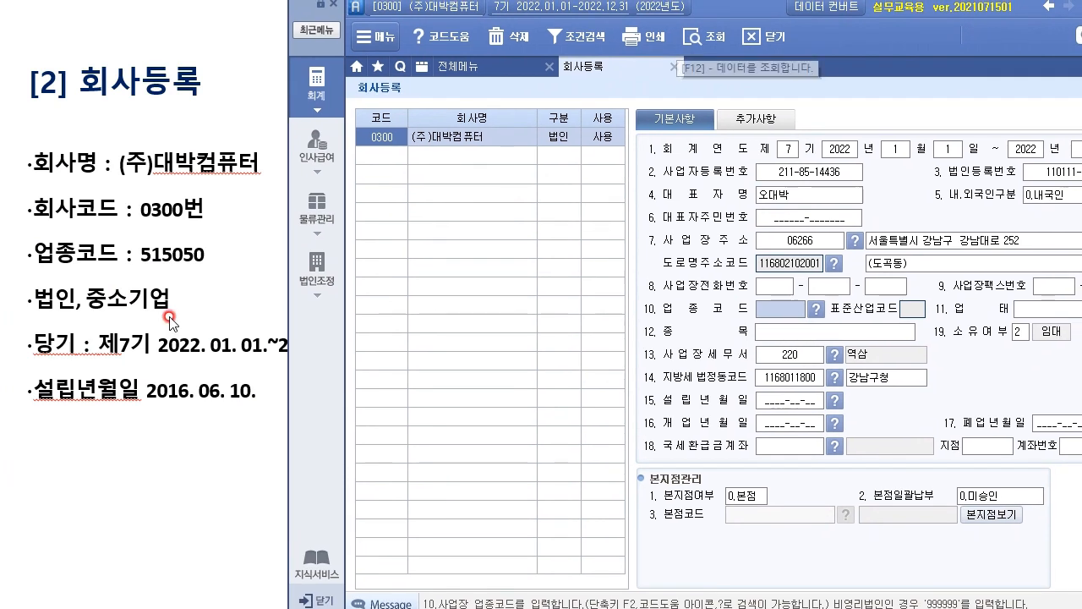
text(515050)
key(Return)
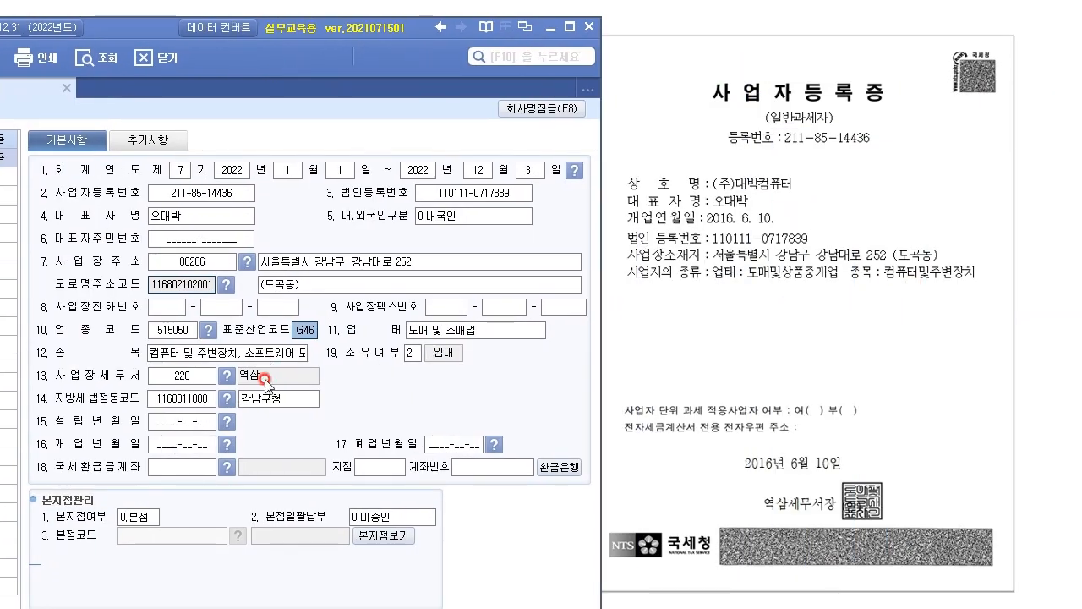
click(200, 427)
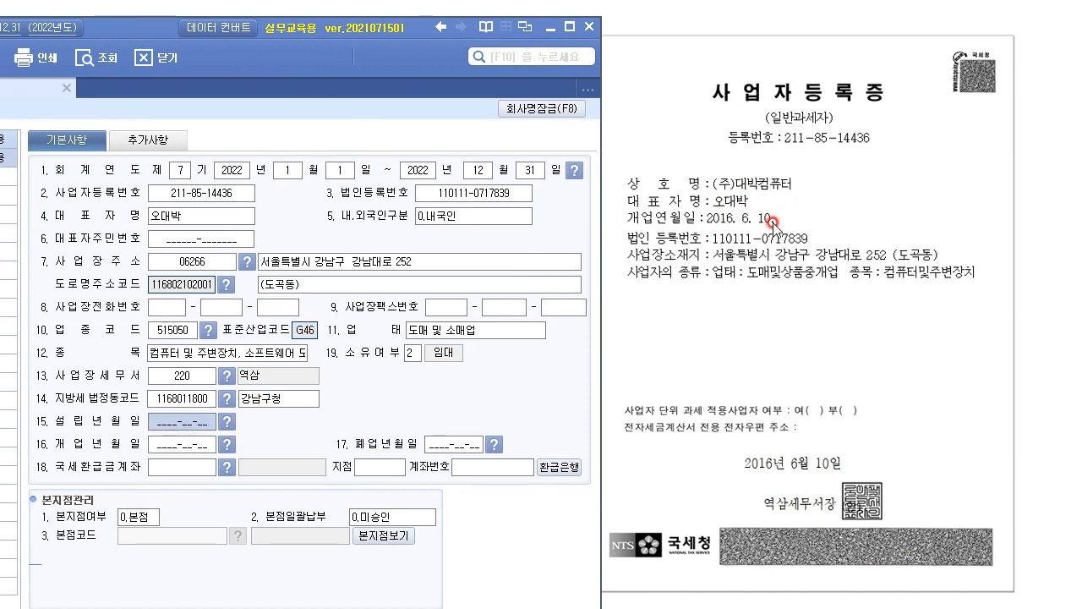
Enter 2016-06-10 as both 설립년월일 and 개업년월일 from the certificate.
click(169, 446)
drag(253, 28, 396, 430)
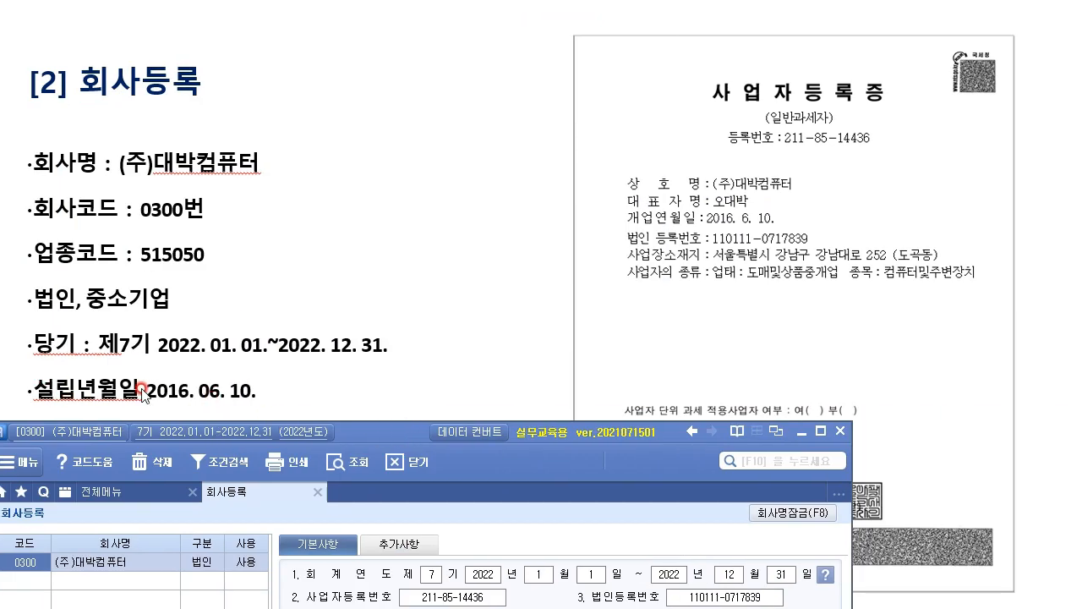
drag(353, 433, 65, 7)
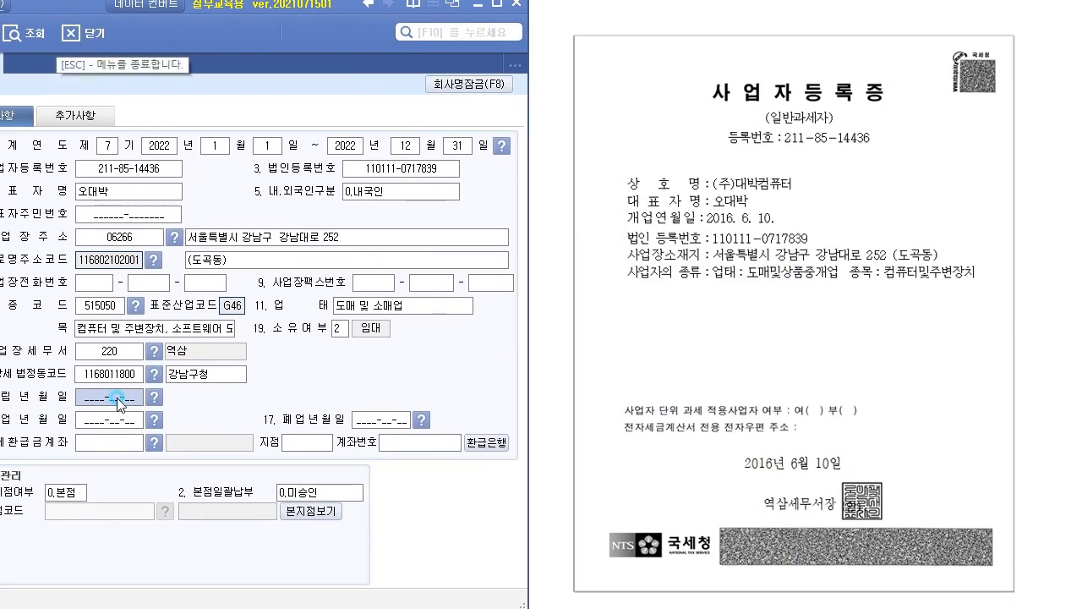
text(2)
text(0160610201606)
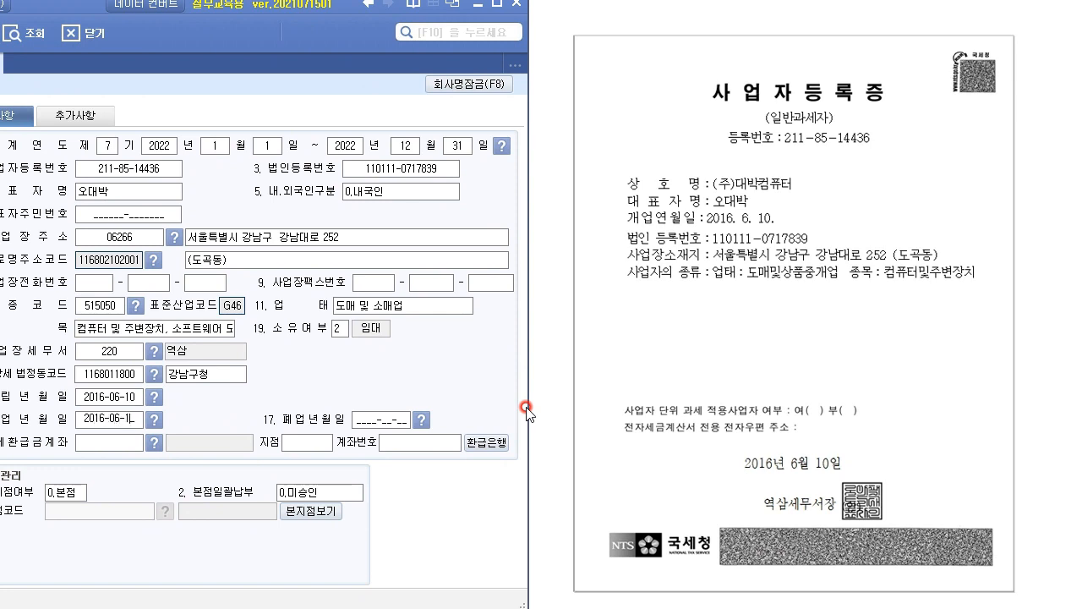
text(10)
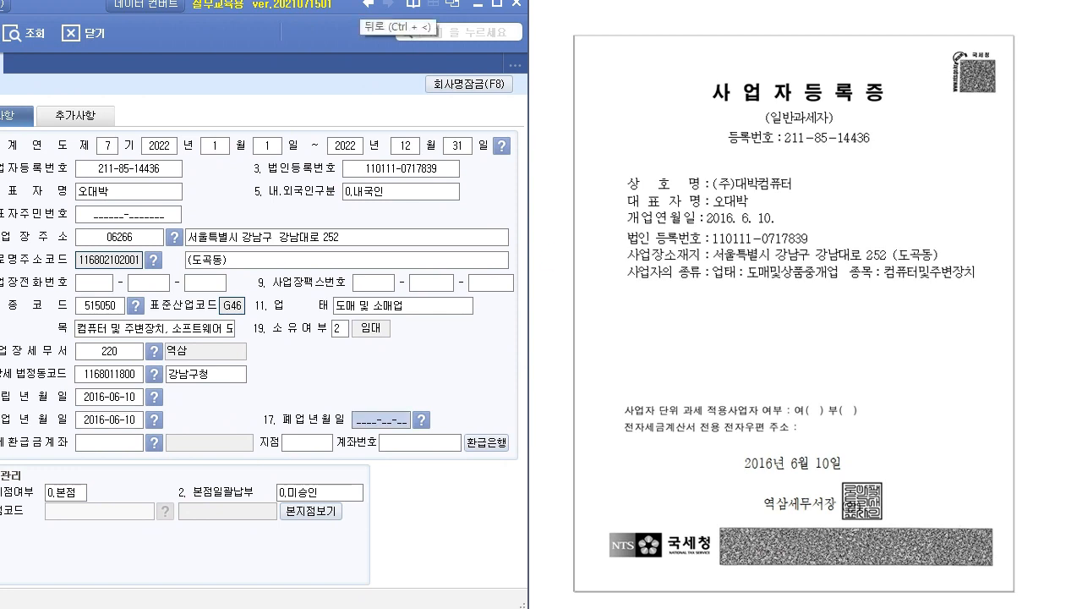
drag(53, 5, 471, 18)
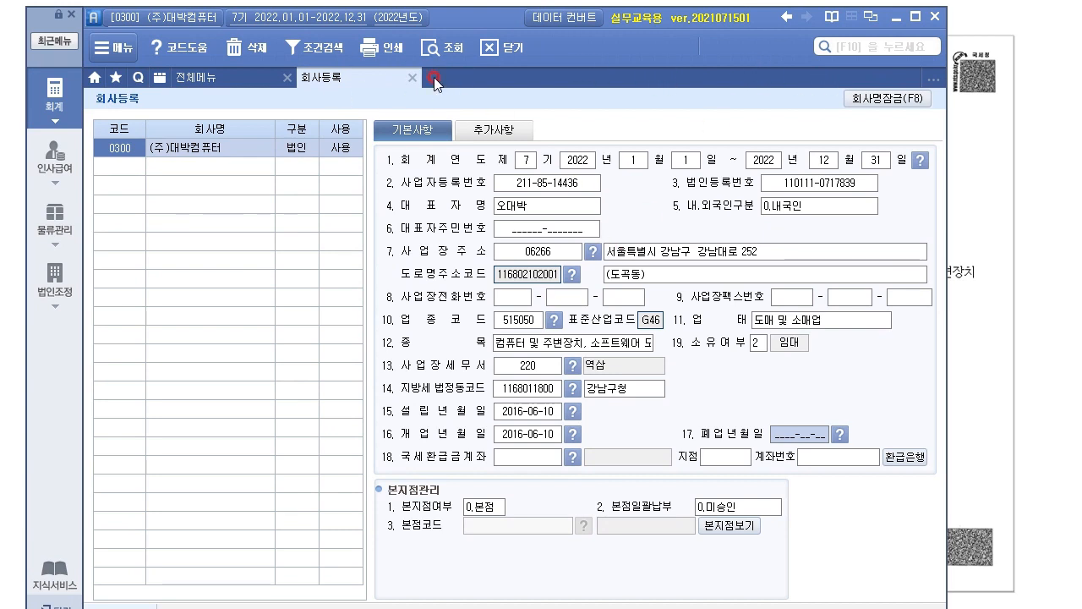
Check company 0300's row, close the 회사등록 tab, and reveal the 상기업 (도소매) slide.
click(351, 165)
click(340, 148)
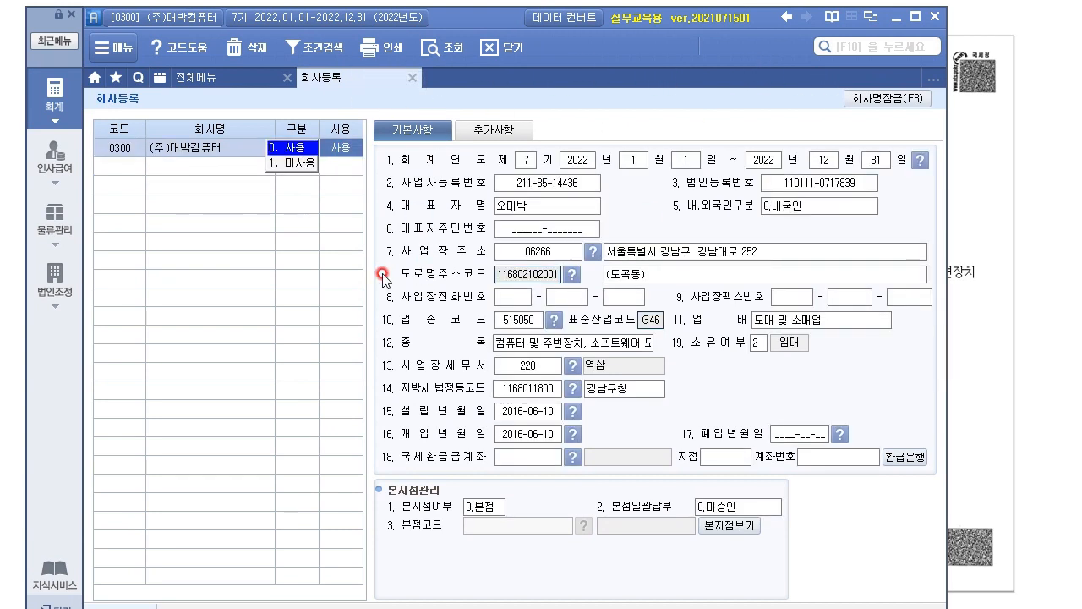
click(174, 167)
click(161, 175)
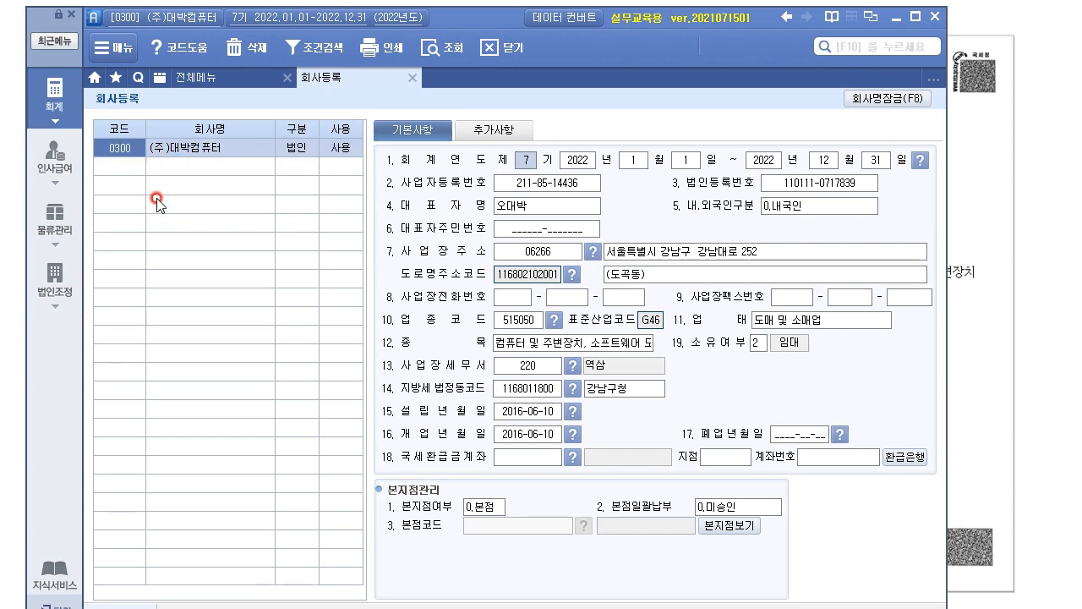
click(285, 173)
click(407, 78)
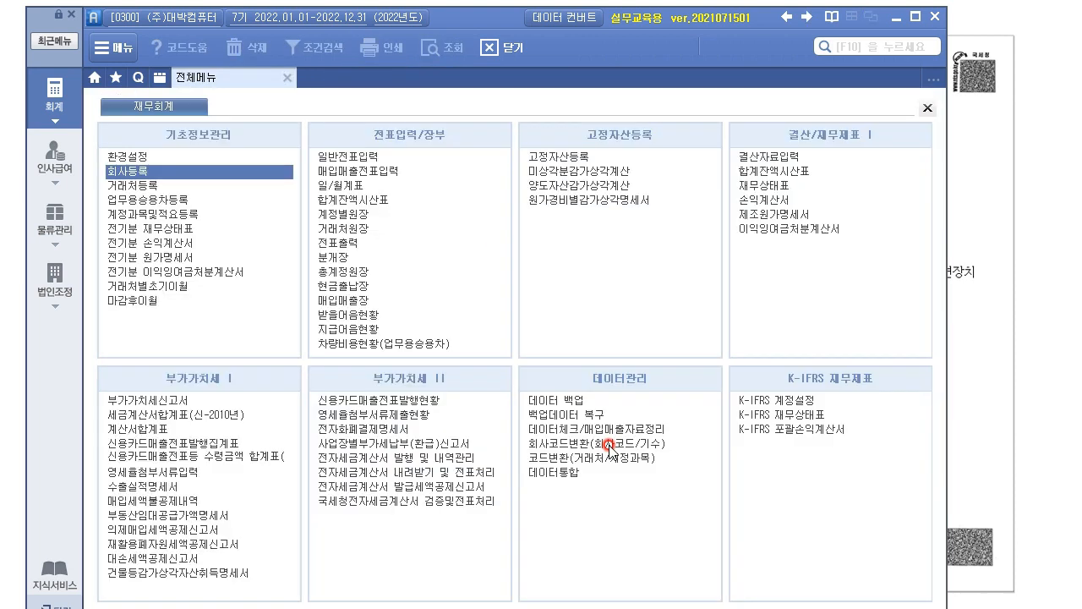
click(929, 227)
drag(481, 25, 538, 42)
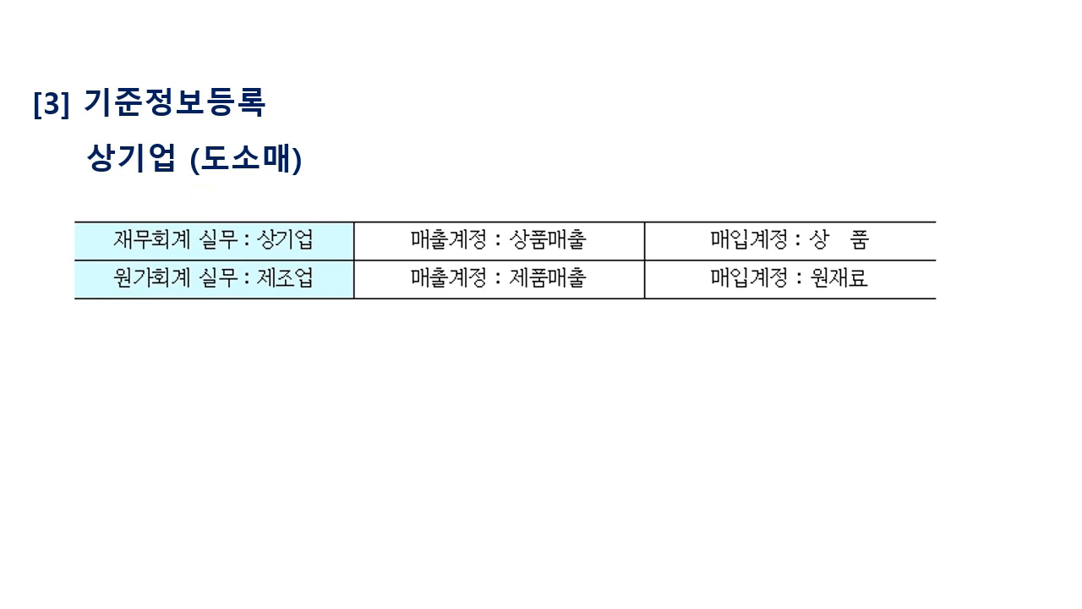
Open 환경설정's 회계 page and review default accounts 401 상품매출 and 146 상품.
key(alt+Tab)
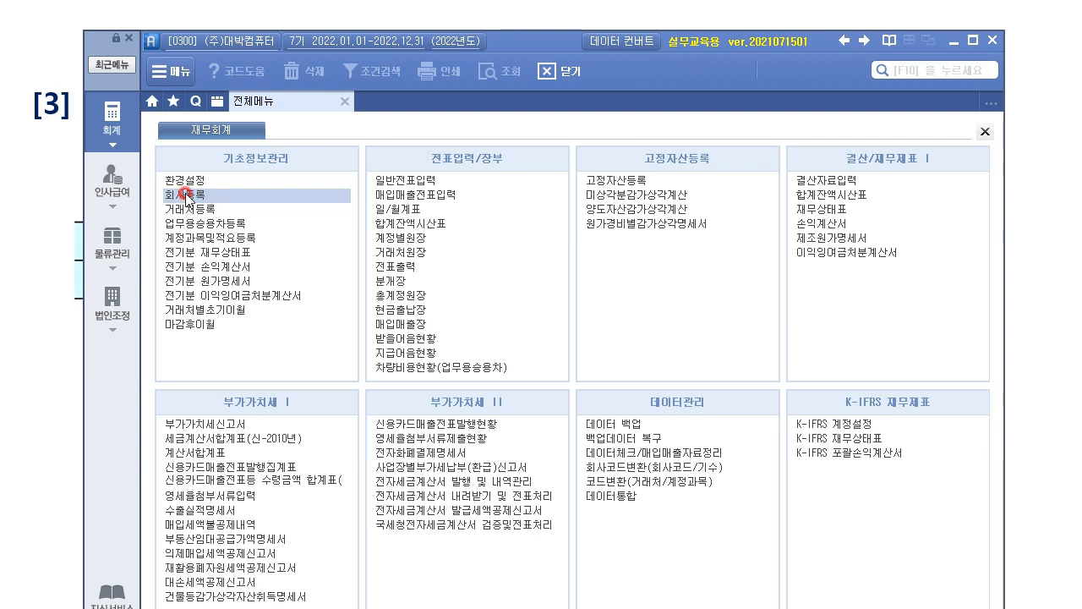
click(181, 179)
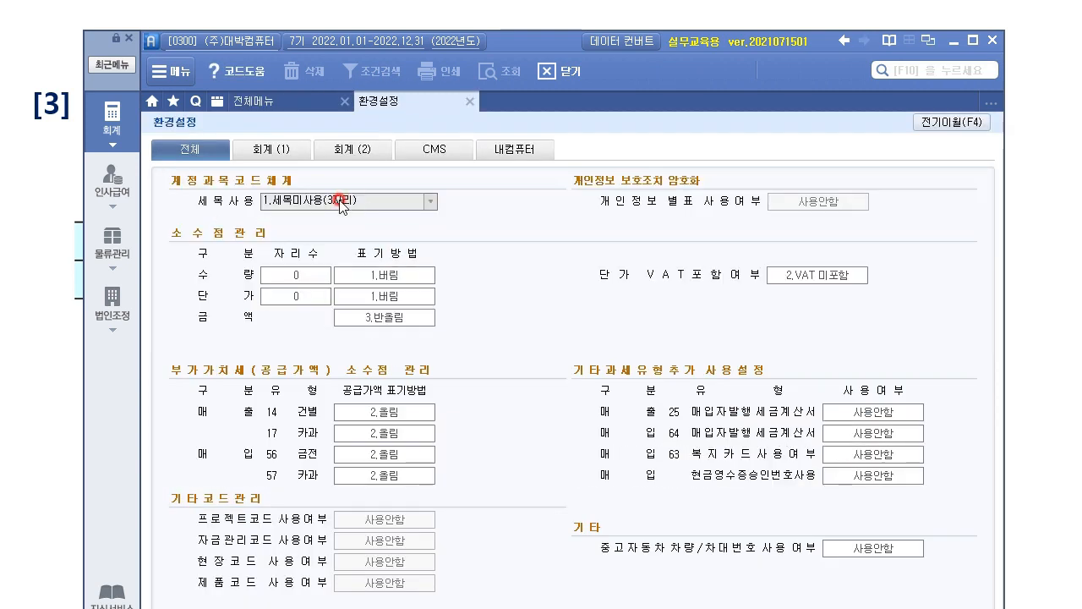
click(271, 158)
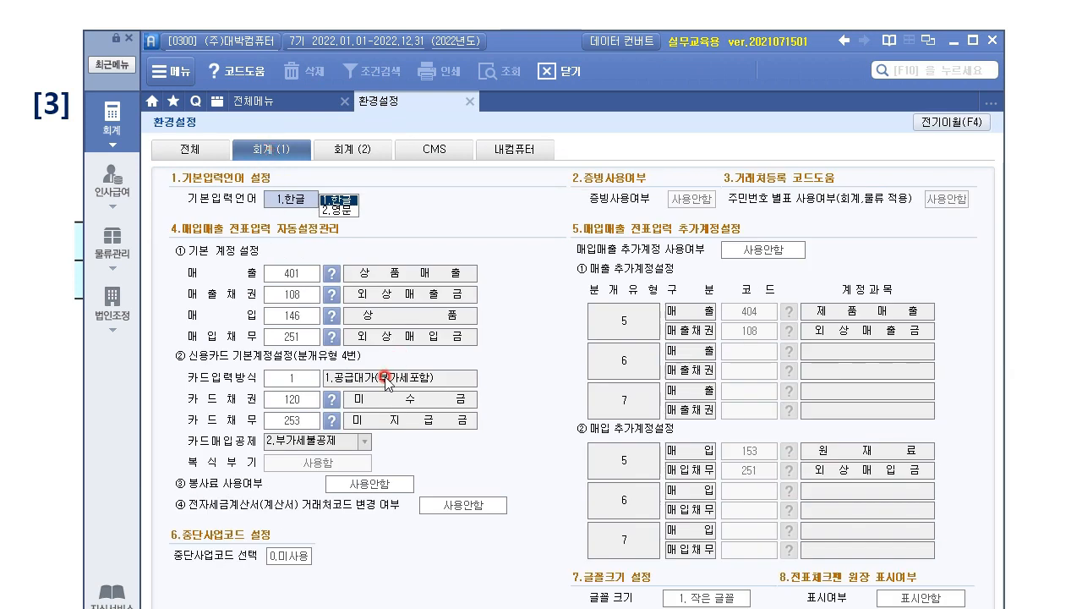
click(285, 272)
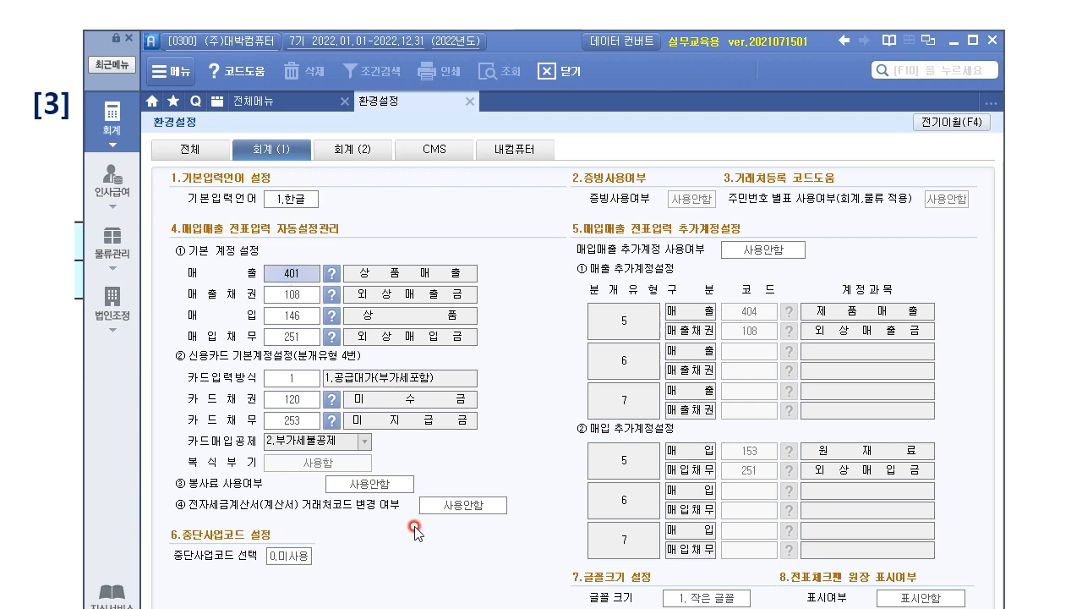
click(304, 315)
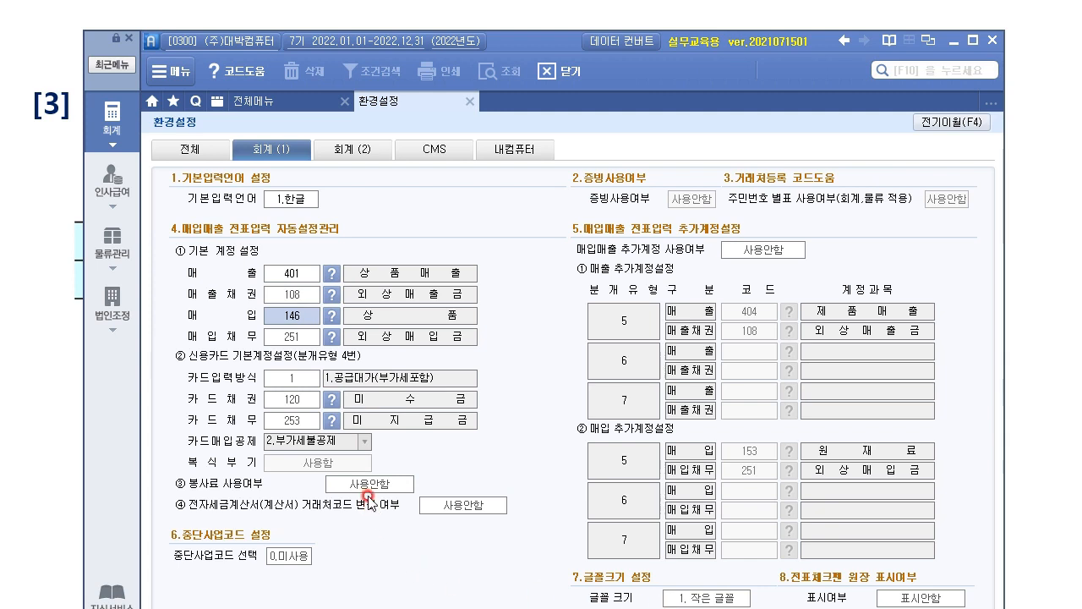
click(277, 270)
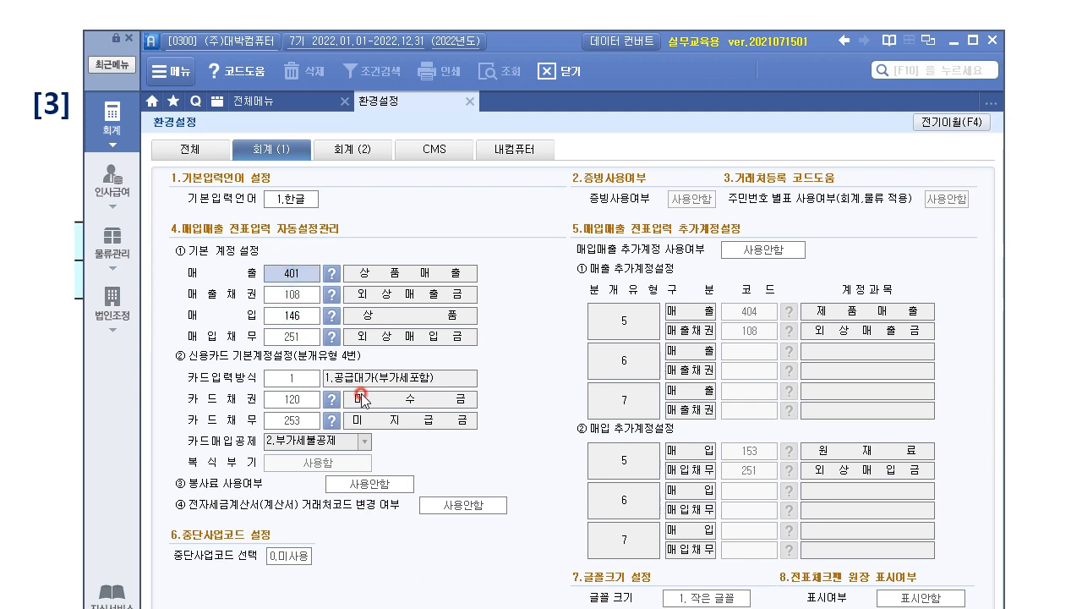
double_click(305, 313)
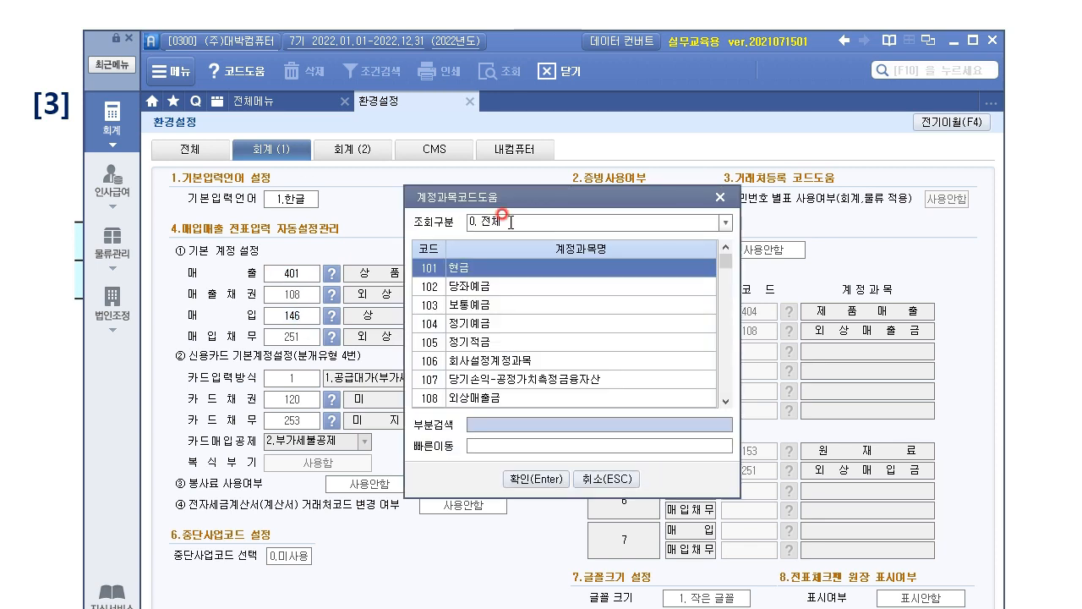
click(719, 196)
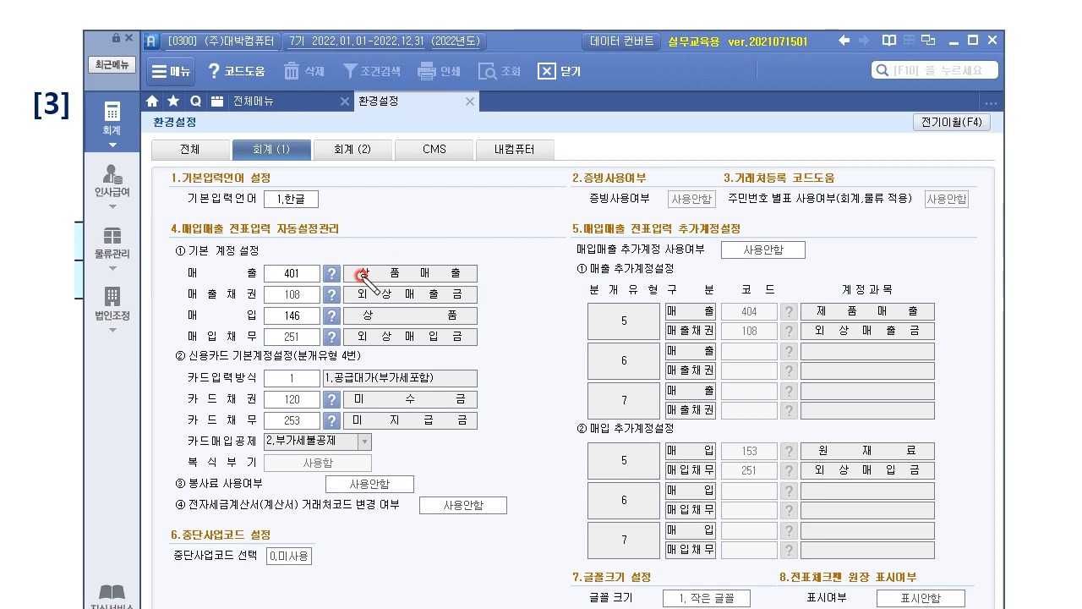
drag(350, 282, 488, 278)
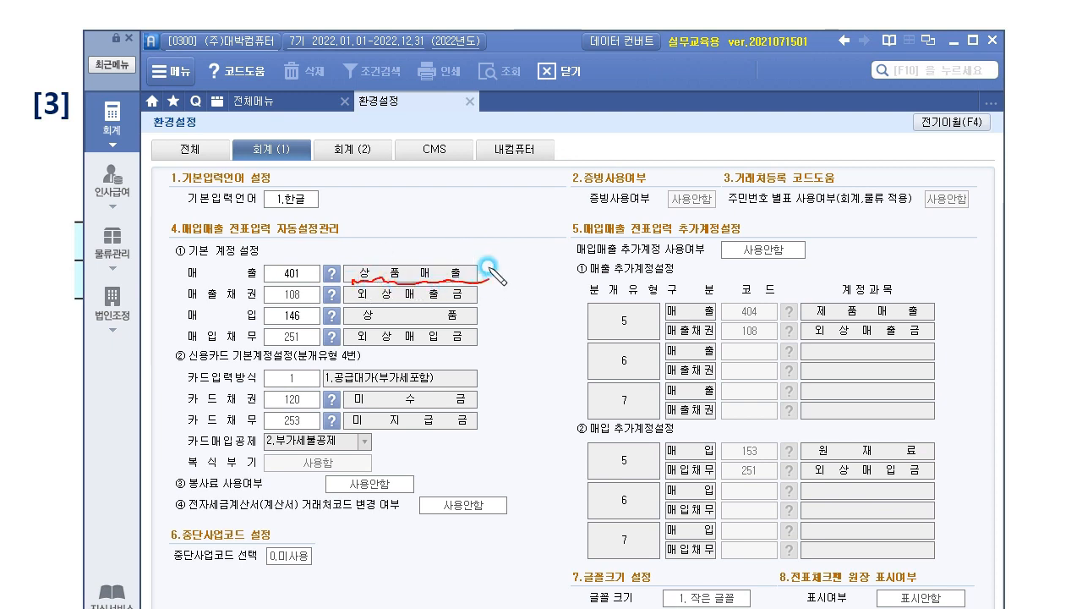
mouse_move(355, 281)
mouse_down()
mouse_move(352, 270)
mouse_move(436, 256)
mouse_move(482, 278)
mouse_up()
mouse_move(488, 213)
mouse_down()
mouse_move(508, 208)
mouse_move(530, 225)
mouse_move(464, 245)
mouse_move(476, 236)
mouse_up()
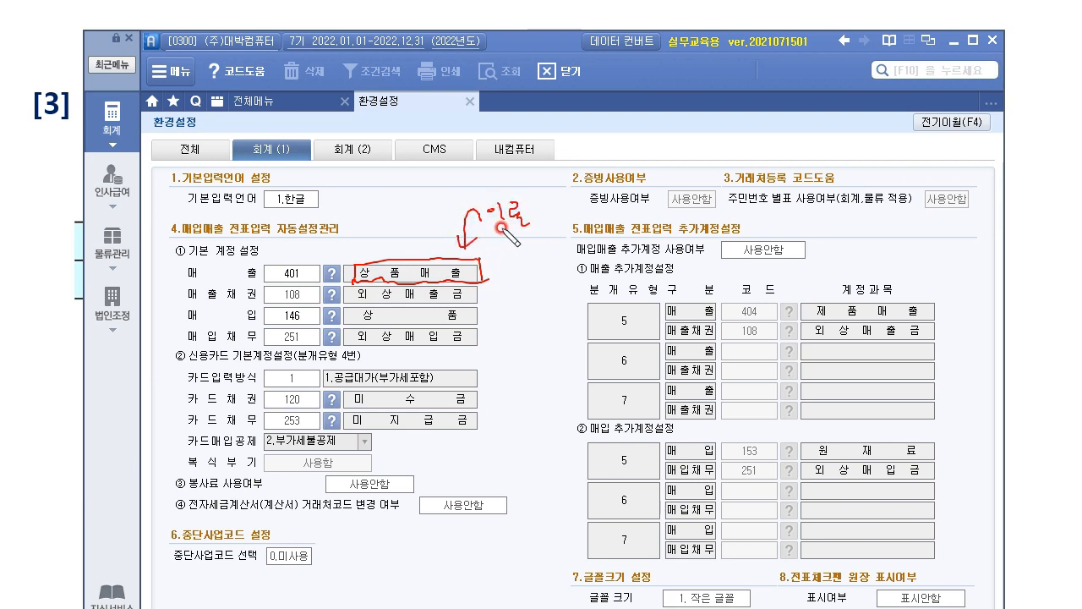
drag(517, 381, 505, 394)
drag(513, 386, 530, 399)
mouse_move(529, 387)
mouse_down()
mouse_move(647, 382)
mouse_move(668, 394)
mouse_up()
drag(541, 436, 539, 510)
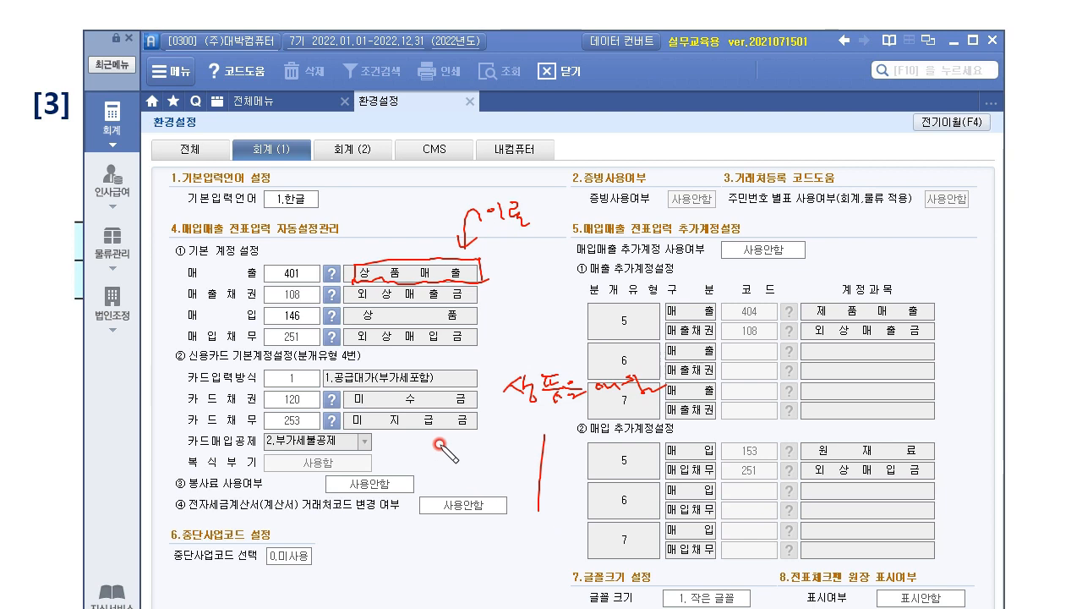
mouse_move(437, 451)
mouse_down()
mouse_move(481, 449)
mouse_move(484, 463)
mouse_up()
drag(414, 467, 596, 464)
drag(440, 485, 495, 497)
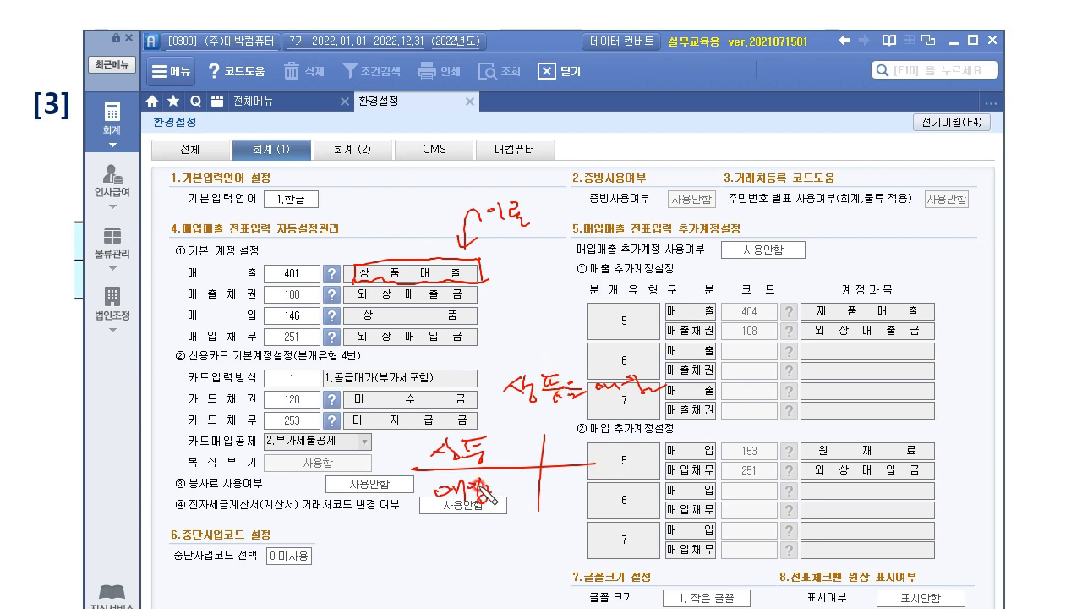
drag(514, 477, 421, 526)
drag(419, 469, 555, 514)
drag(484, 486, 390, 502)
mouse_move(486, 436)
mouse_down()
mouse_move(541, 359)
mouse_move(494, 320)
mouse_move(477, 321)
mouse_move(505, 315)
mouse_up()
mouse_move(361, 331)
mouse_down()
mouse_move(422, 331)
mouse_move(463, 301)
mouse_move(342, 327)
mouse_up()
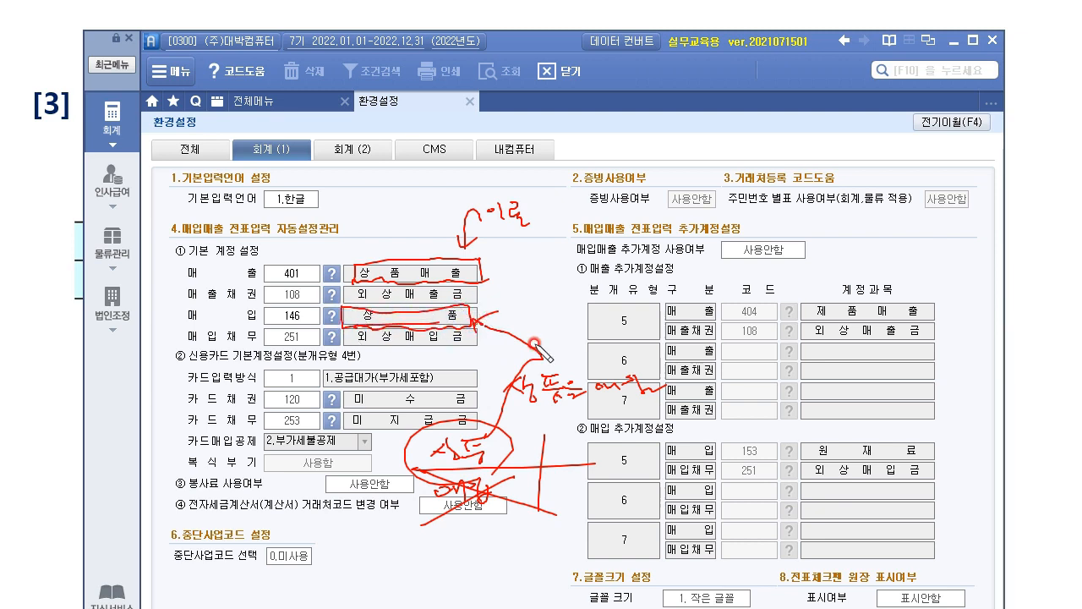
drag(512, 484, 383, 536)
drag(437, 486, 480, 506)
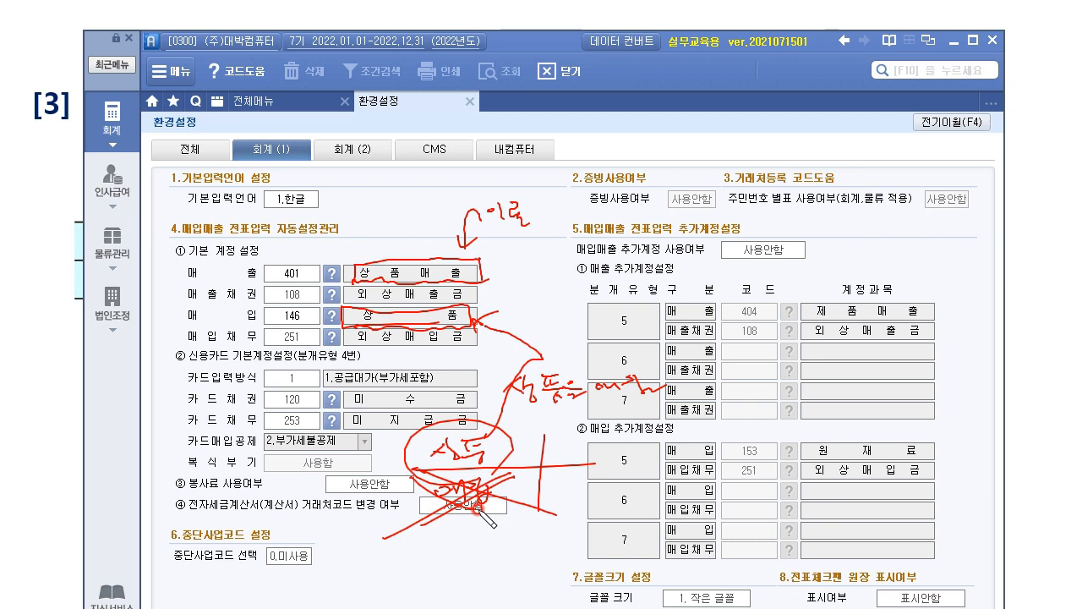
drag(666, 336, 597, 440)
drag(596, 347, 656, 434)
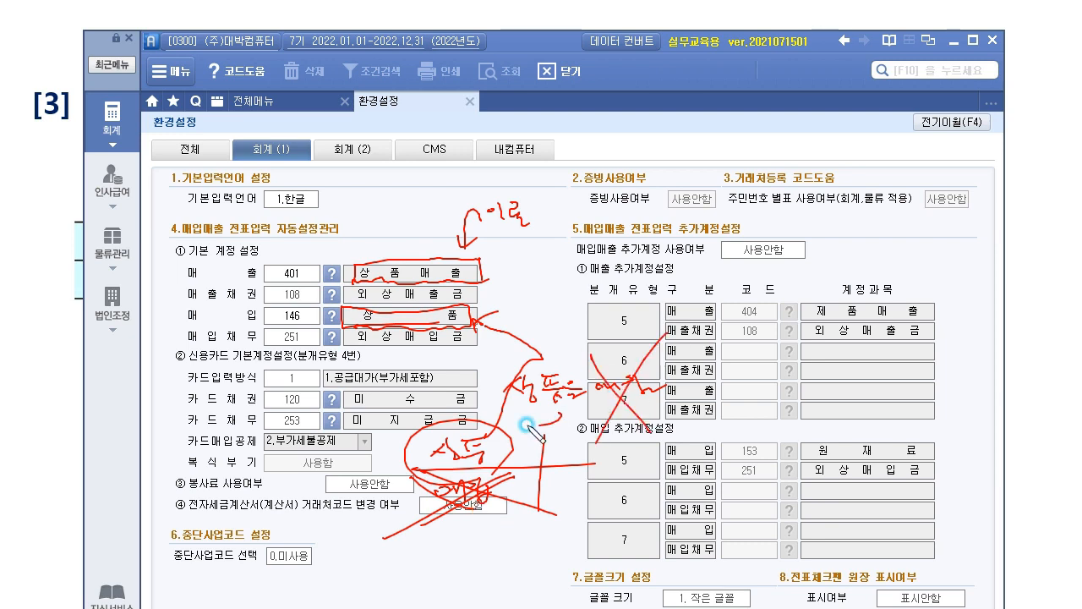
drag(567, 421, 582, 387)
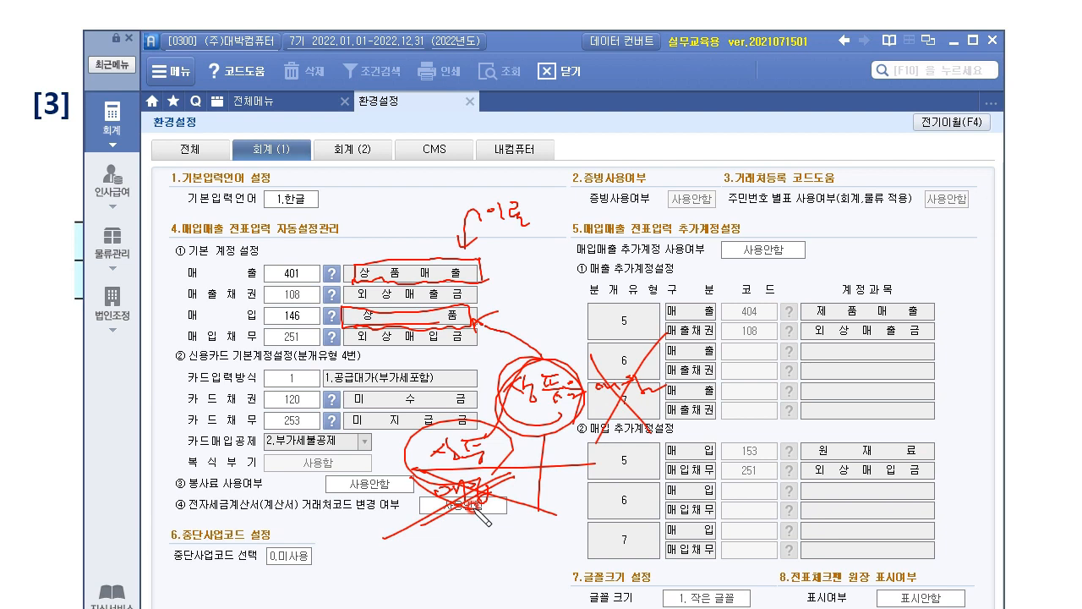
key(e)
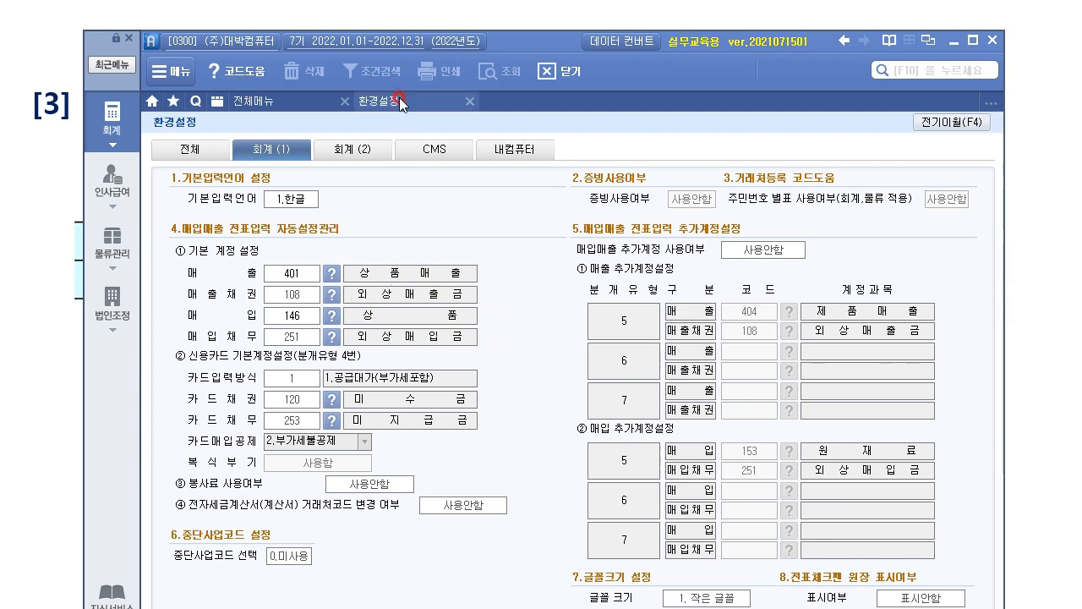
Close the 환경설정 screen and move the partner table up on the general-partner slide.
click(468, 104)
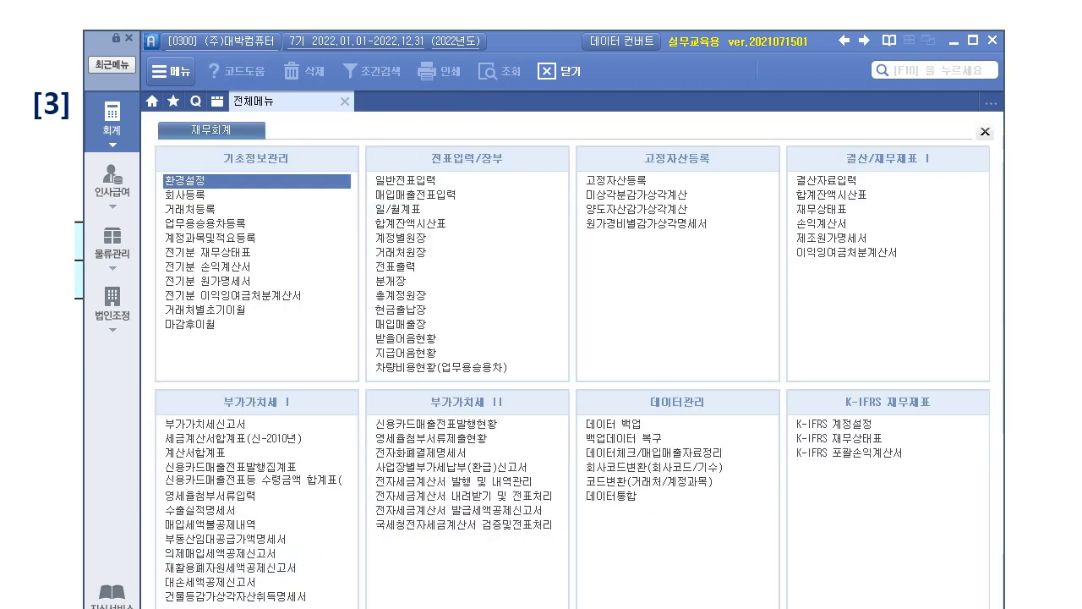
click(45, 448)
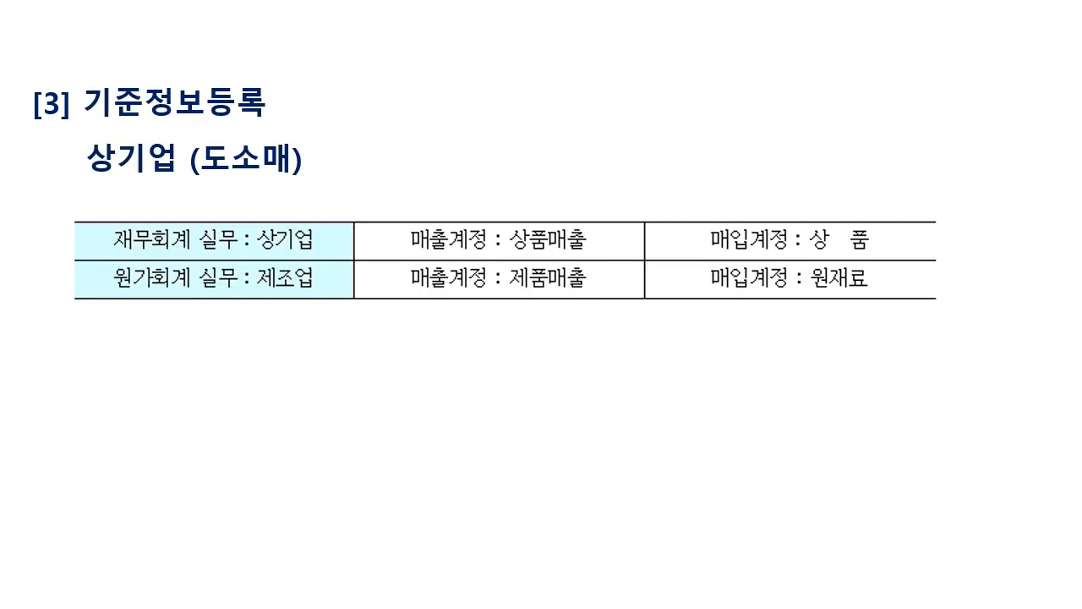
key(Right)
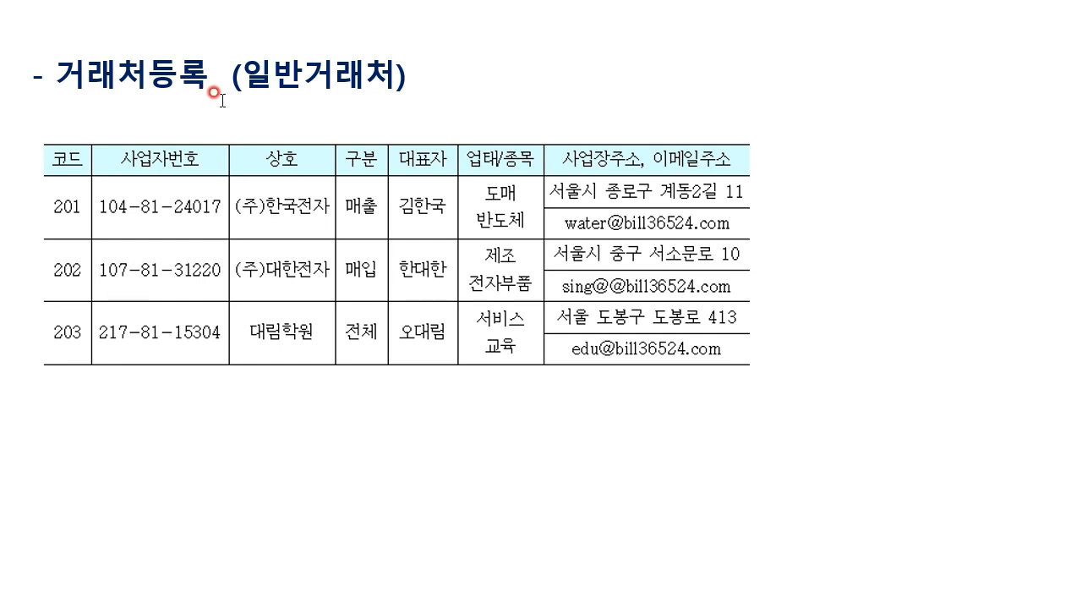
click(371, 214)
drag(593, 253, 608, 217)
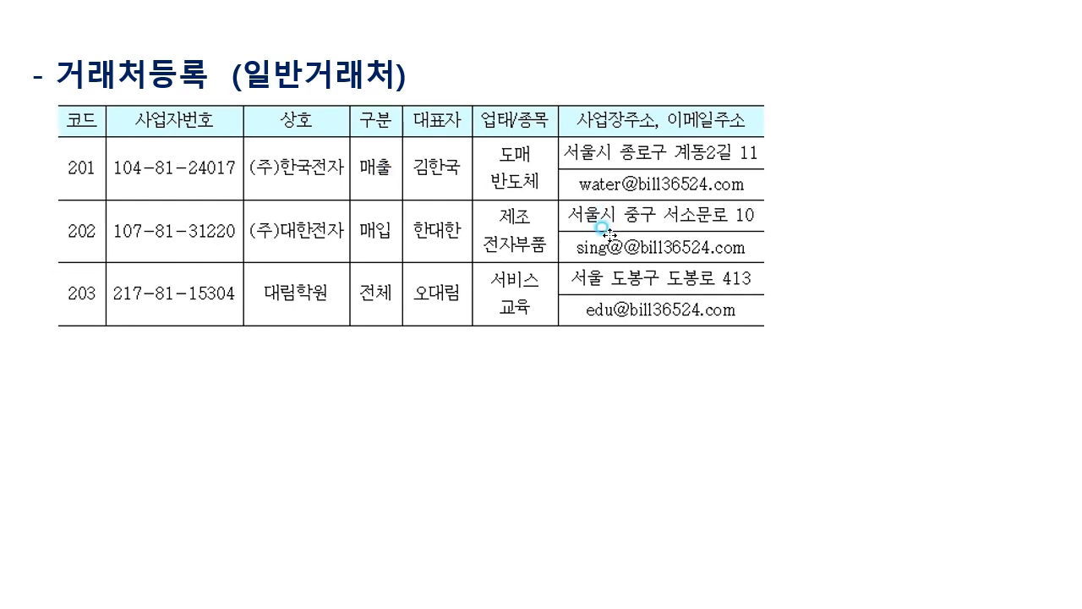
click(437, 568)
Review the financial/card slide, then place New sPLUS beneath the general-partner table.
key(Page_Down)
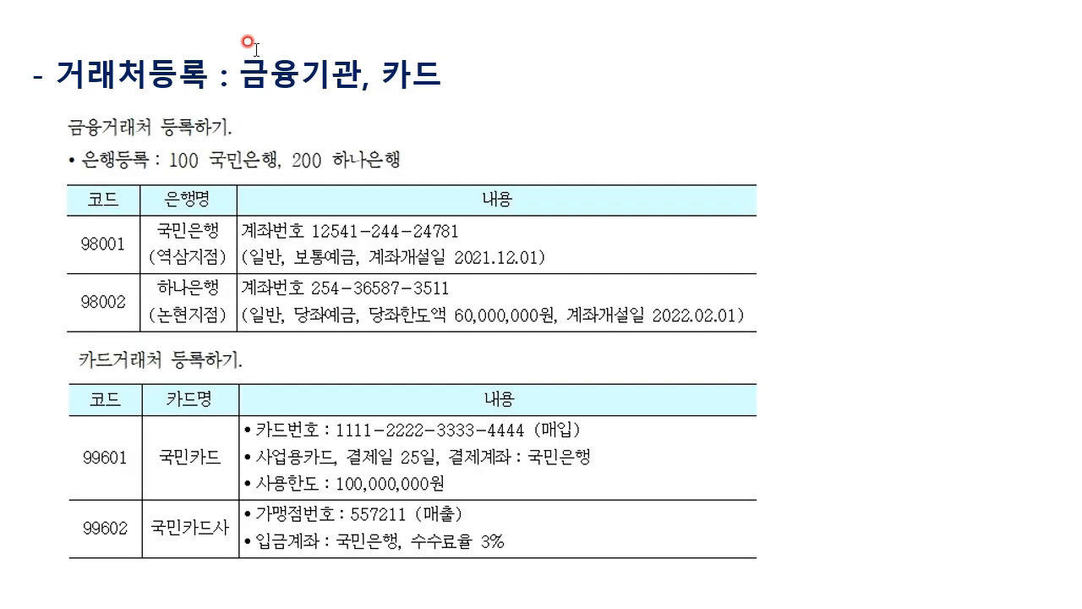
click(299, 75)
click(948, 554)
key(Page_Up)
key(alt+Tab)
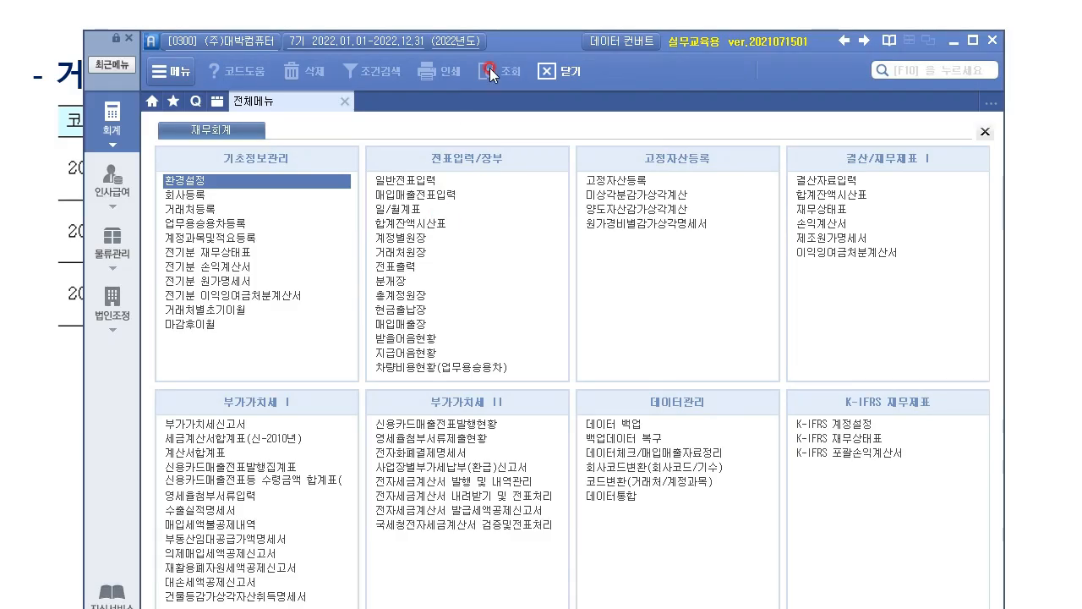
drag(512, 43, 464, 354)
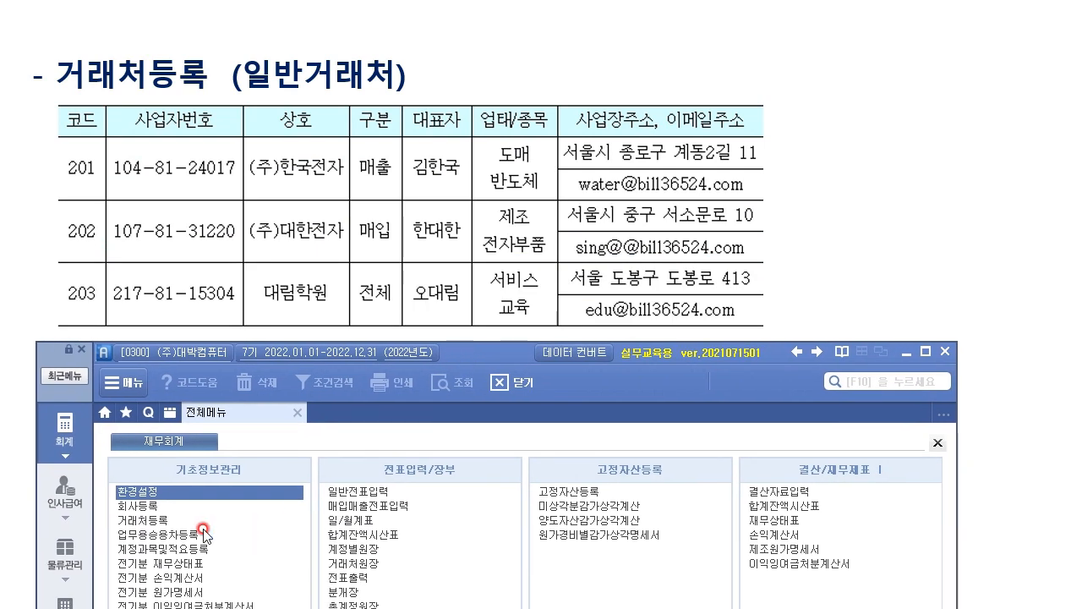
Open 거래처등록 and mark the slide's three partner categories and key fields with the pen.
click(160, 521)
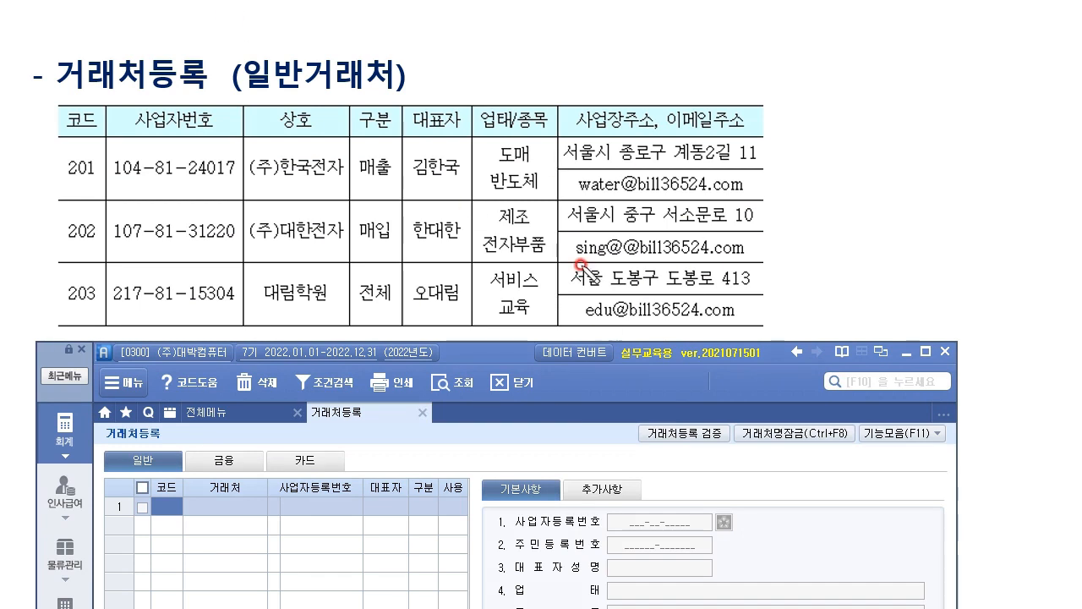
drag(169, 446, 163, 475)
drag(232, 470, 247, 464)
mouse_move(315, 453)
mouse_down()
mouse_move(286, 461)
mouse_move(314, 466)
mouse_up()
mouse_move(156, 446)
mouse_down()
mouse_move(183, 415)
mouse_move(313, 417)
mouse_up()
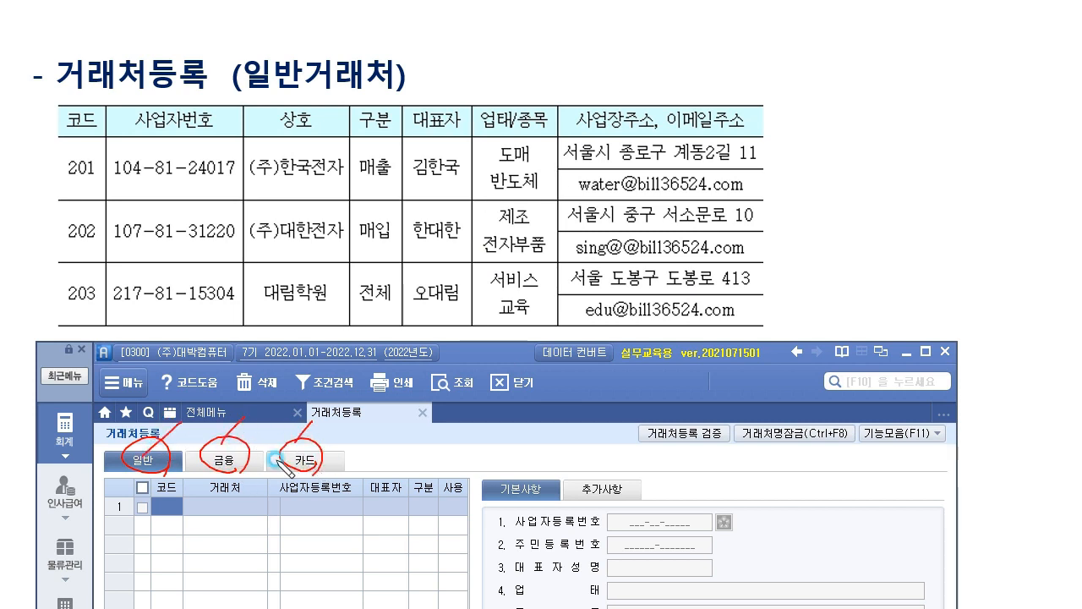
drag(236, 95, 410, 100)
mouse_move(718, 578)
mouse_down()
mouse_move(643, 497)
mouse_move(718, 598)
mouse_up()
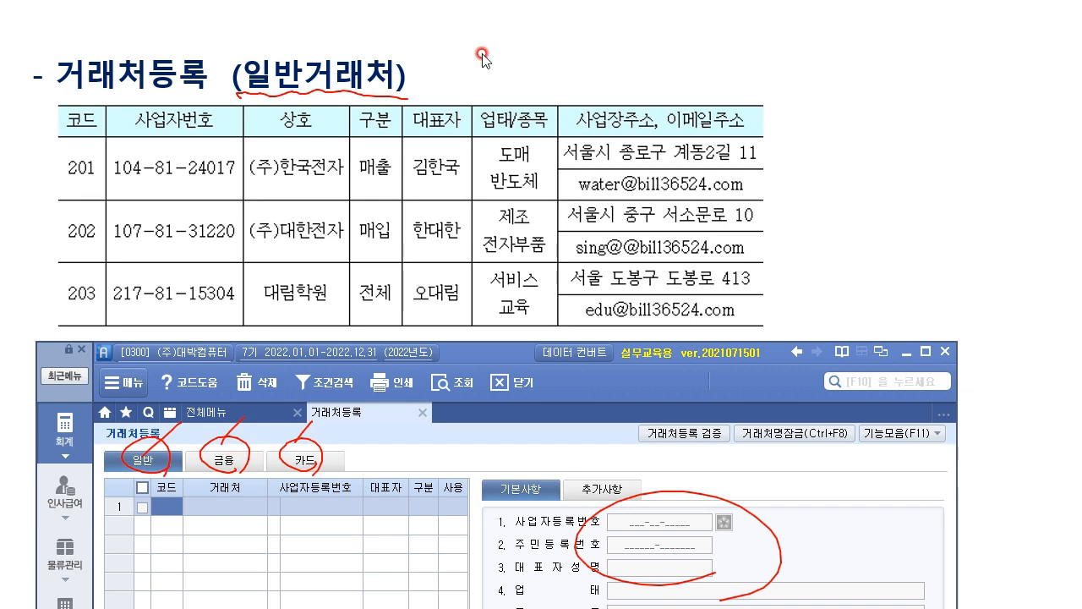
key(Escape)
Preview the 금융 and 카드 pages, return to 일반, and raise the program window.
click(222, 464)
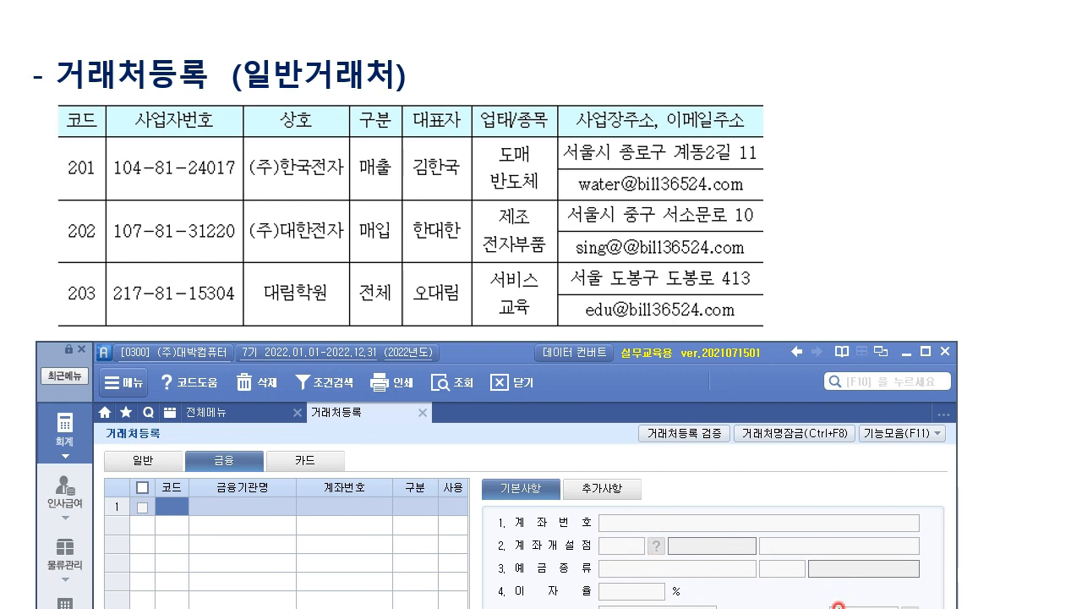
click(302, 461)
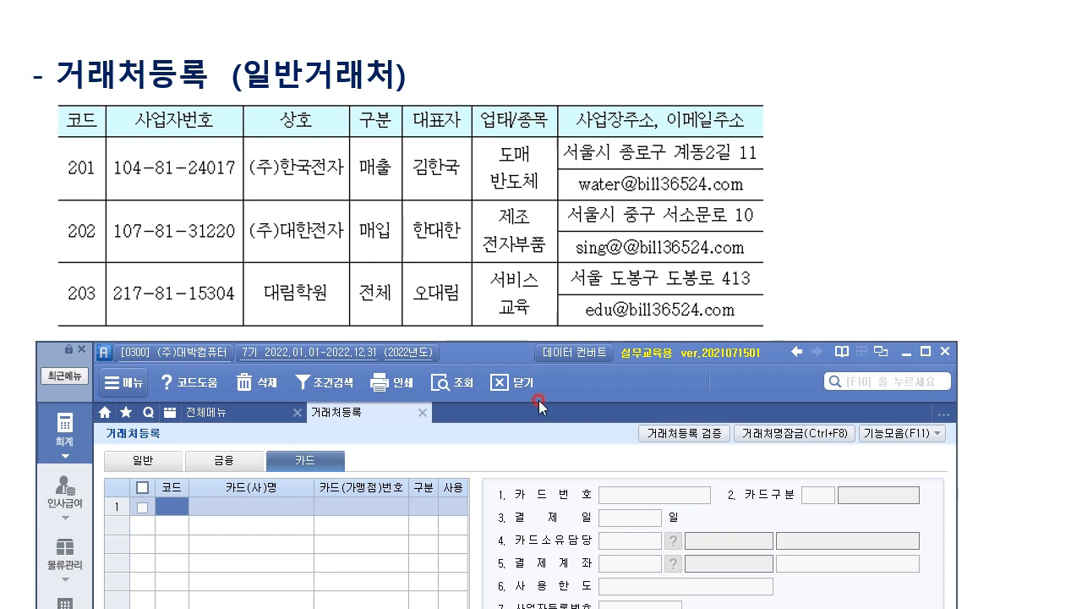
click(145, 462)
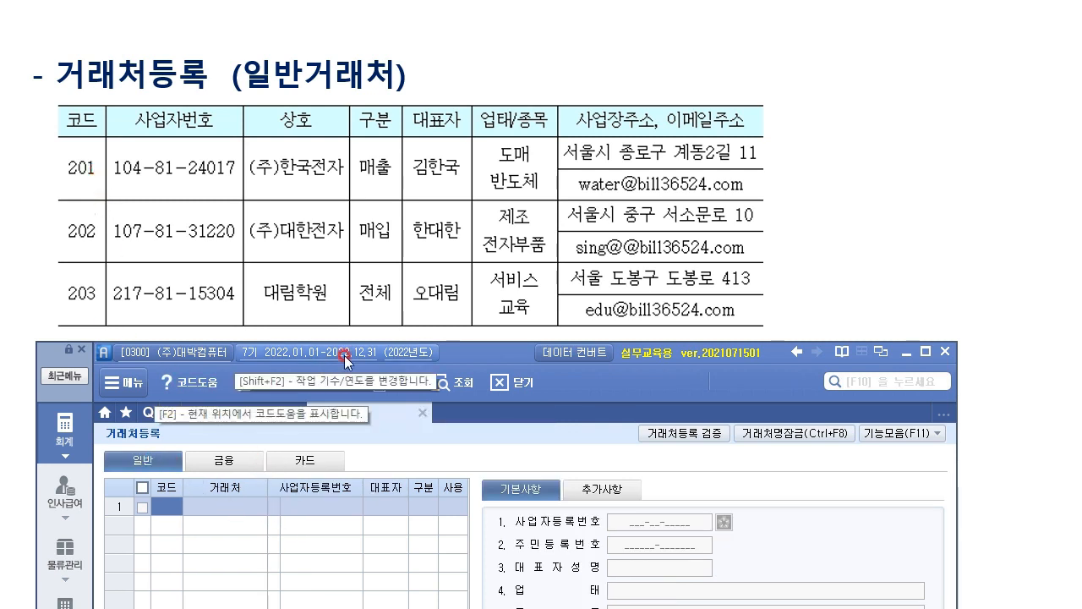
drag(507, 347, 516, 213)
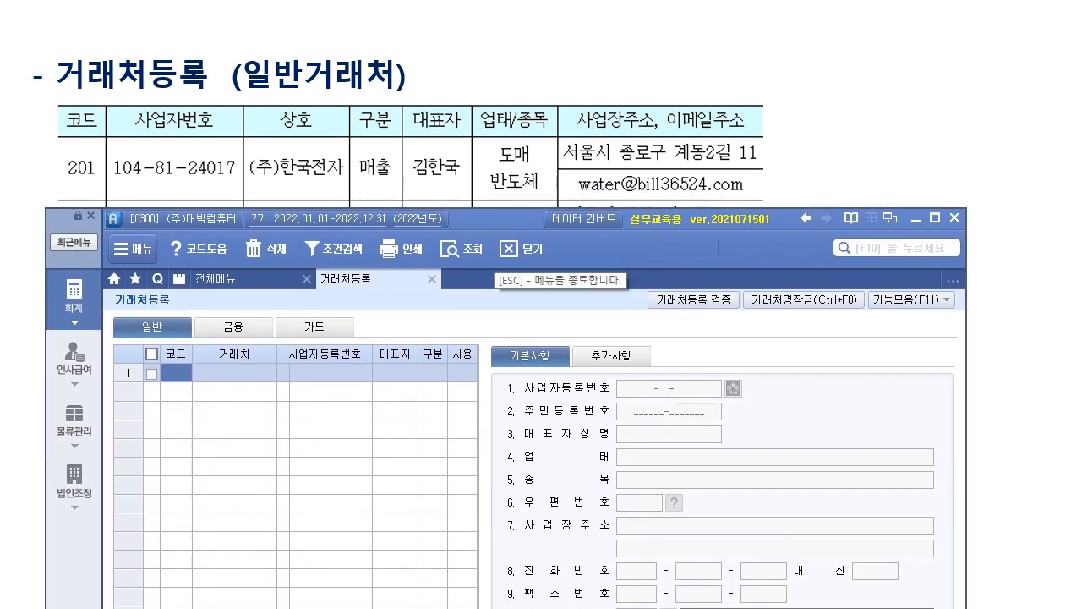
click(166, 377)
text(00201)
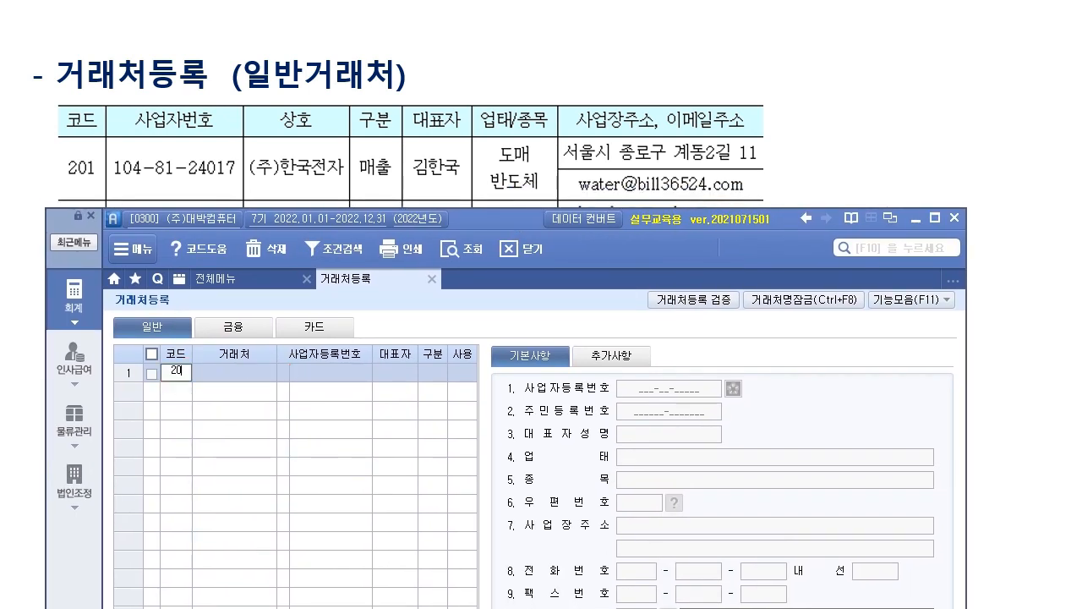
key(Return)
text((주))
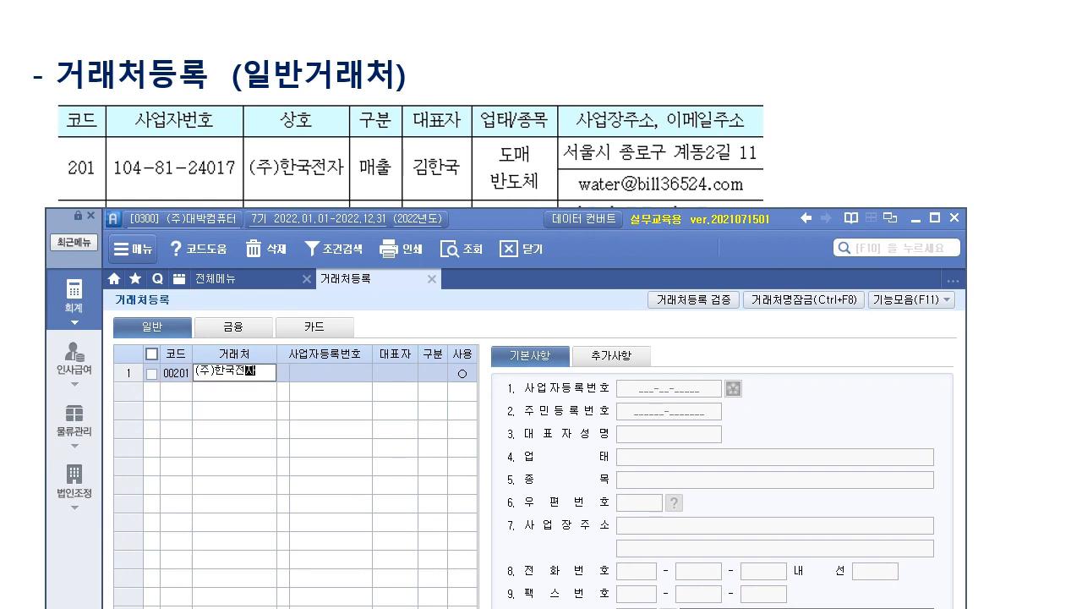
text(한국전자)
key(Return)
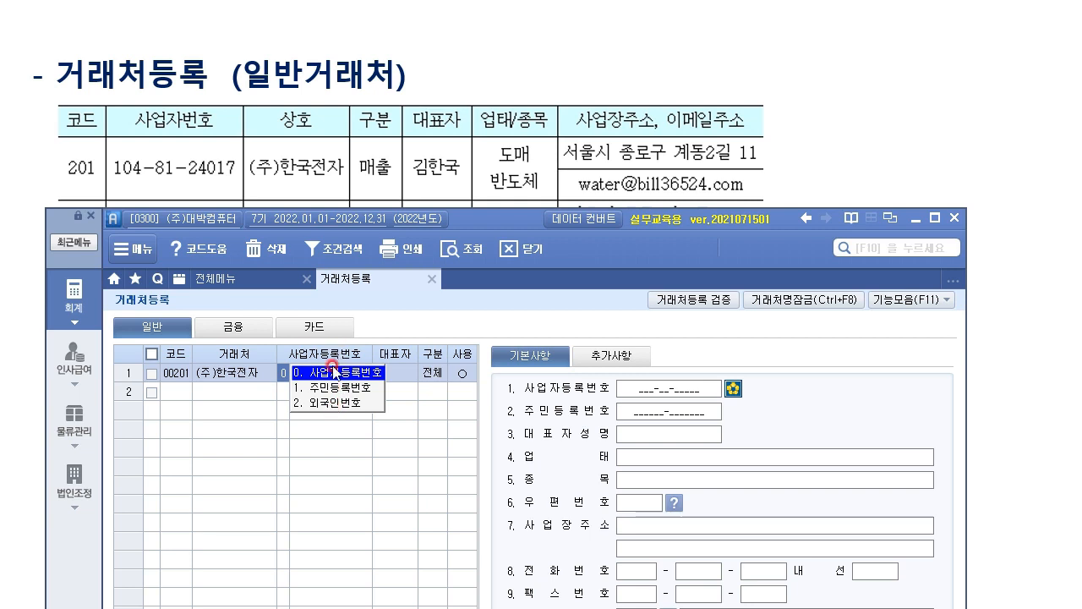
click(332, 372)
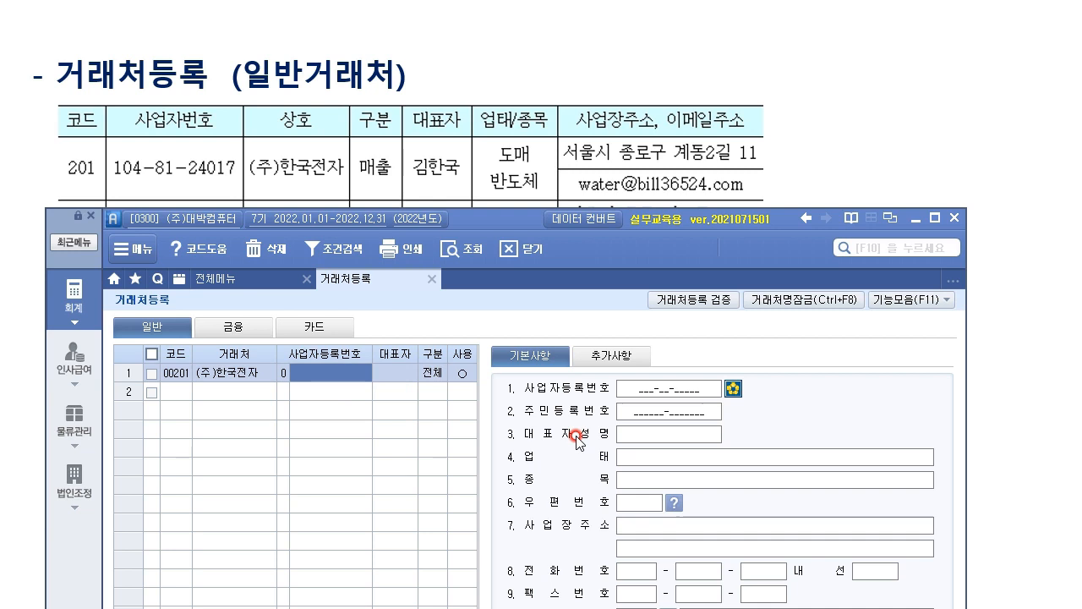
key(Return)
text(ㄱㅁ하)
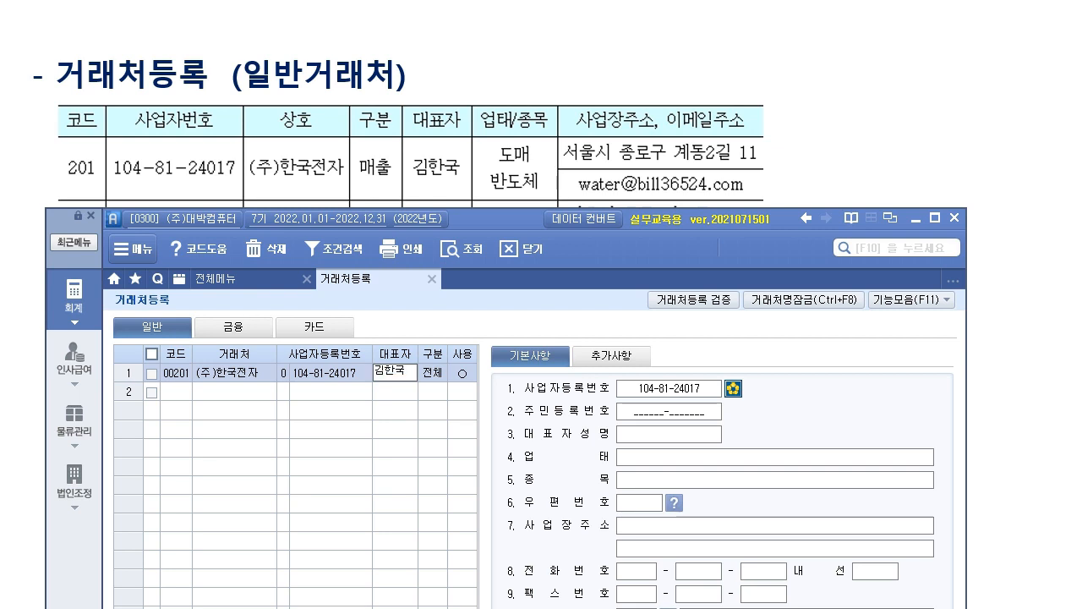
key(Return)
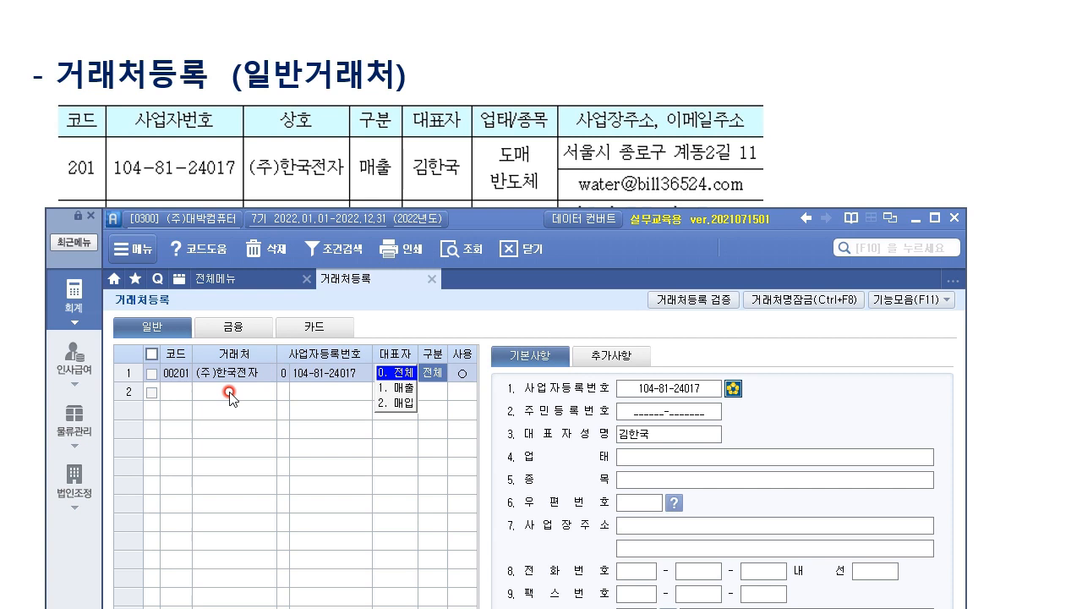
Set (주)한국전자's 구분 to 1.매출 and mark it in use.
click(394, 388)
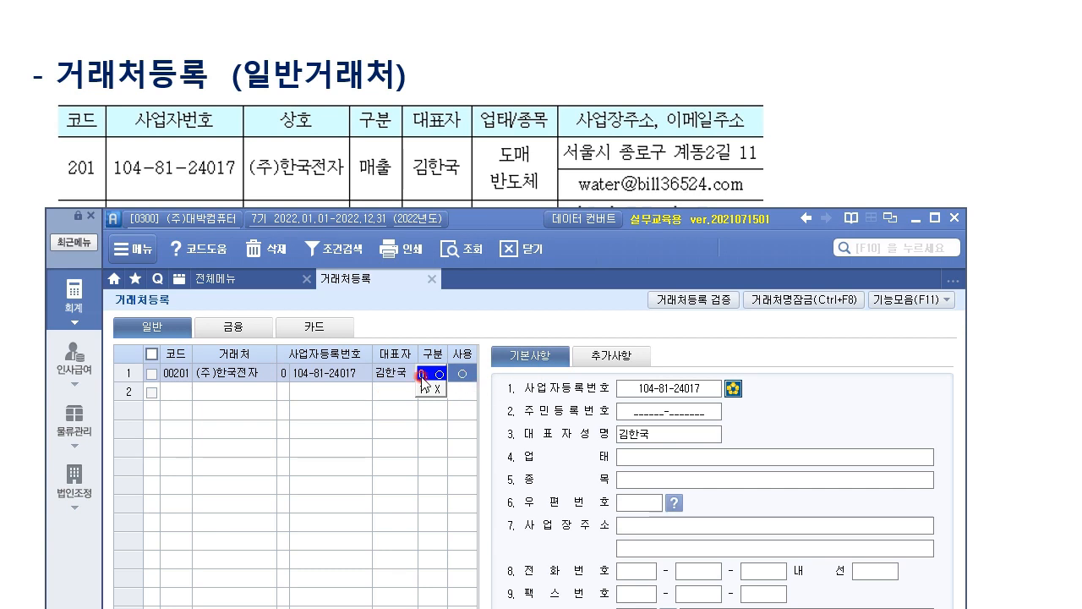
click(423, 377)
click(398, 372)
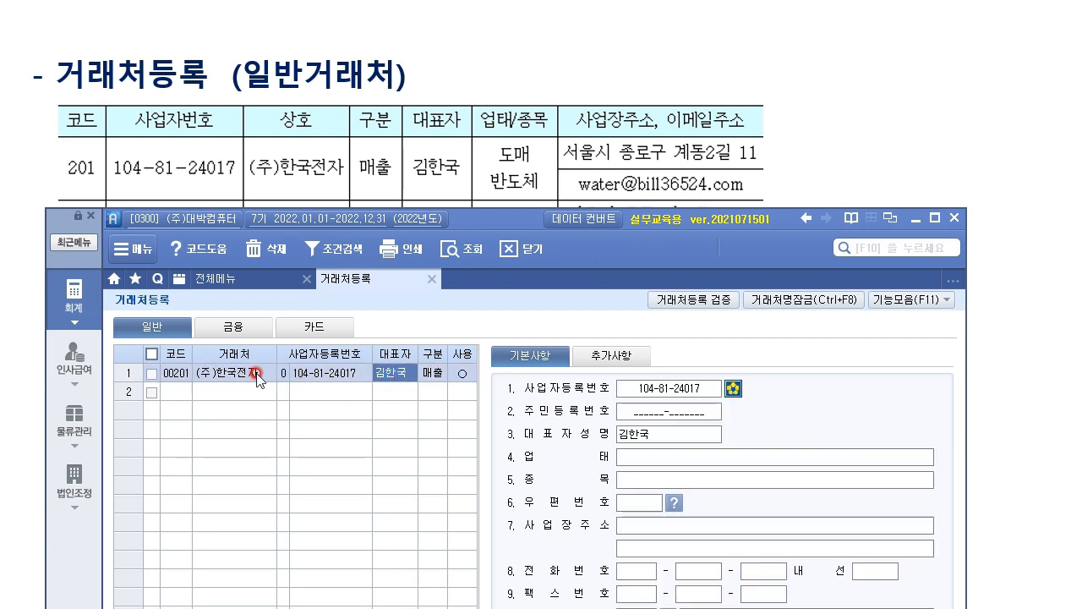
click(337, 397)
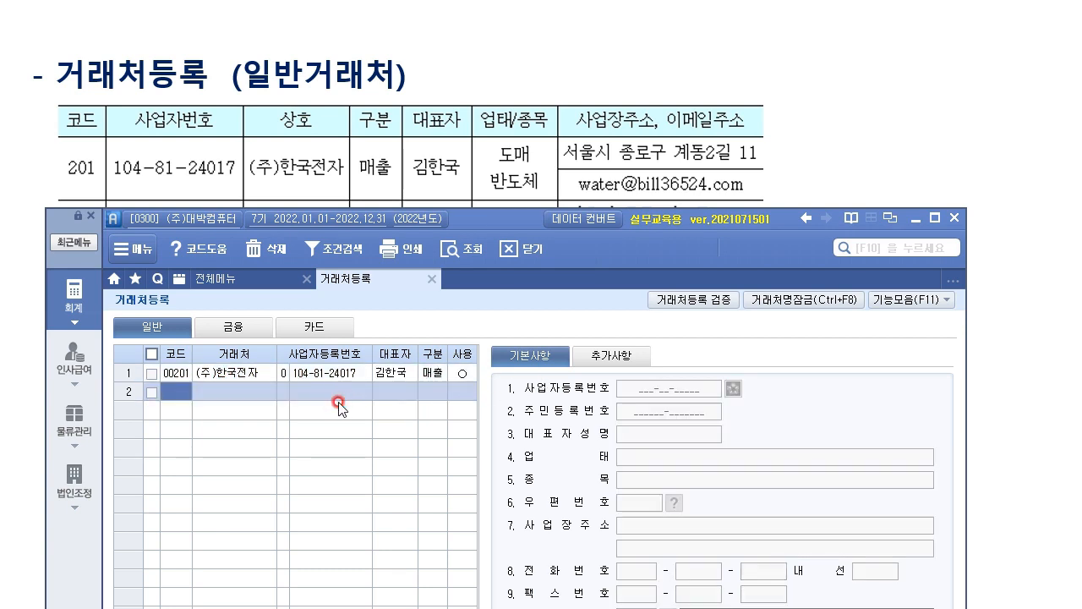
click(253, 374)
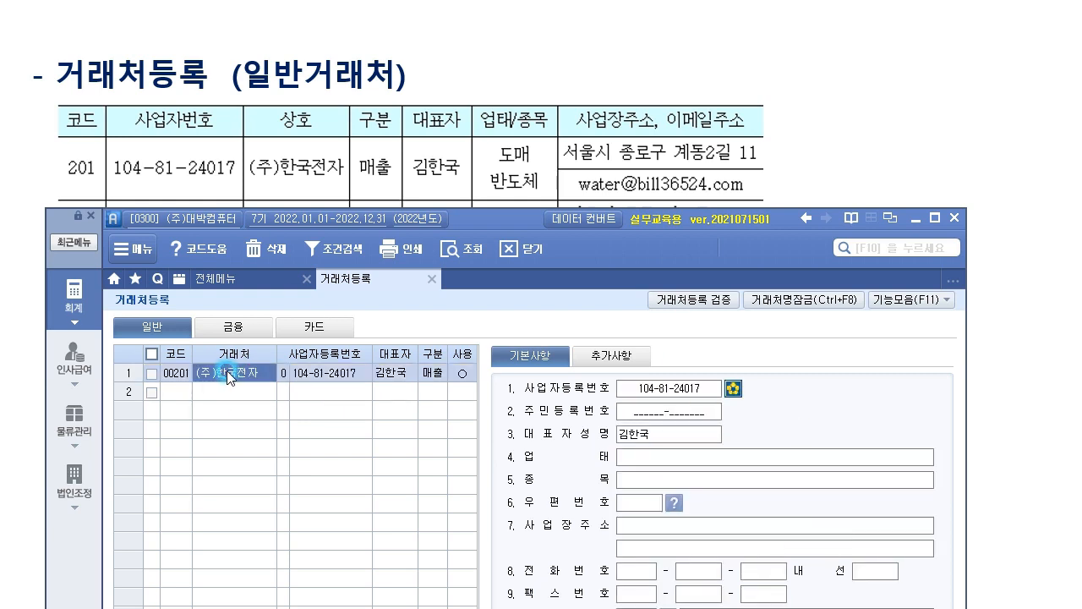
Fill 업태 도매, 종목 반도체 and the partner's 종로구 business address.
click(686, 388)
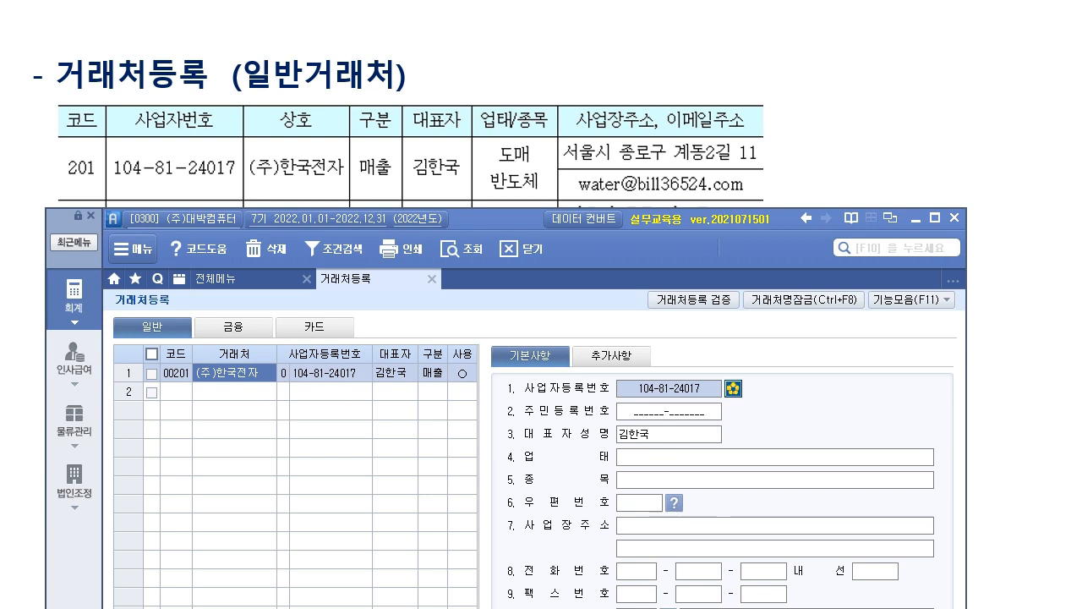
click(670, 440)
click(675, 461)
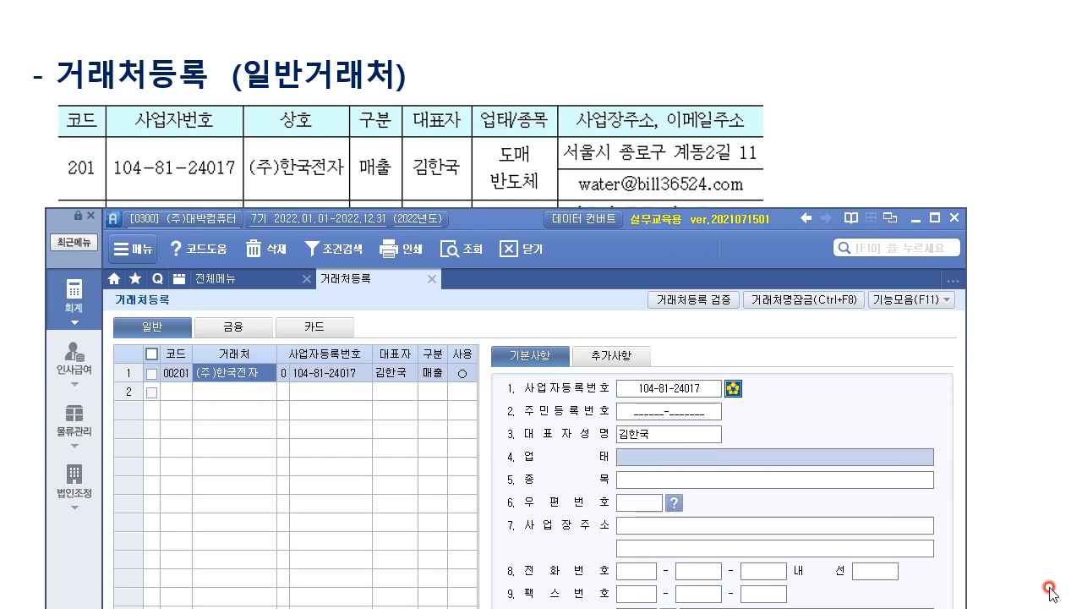
text(도매)
key(Return)
text(반ㄷ)
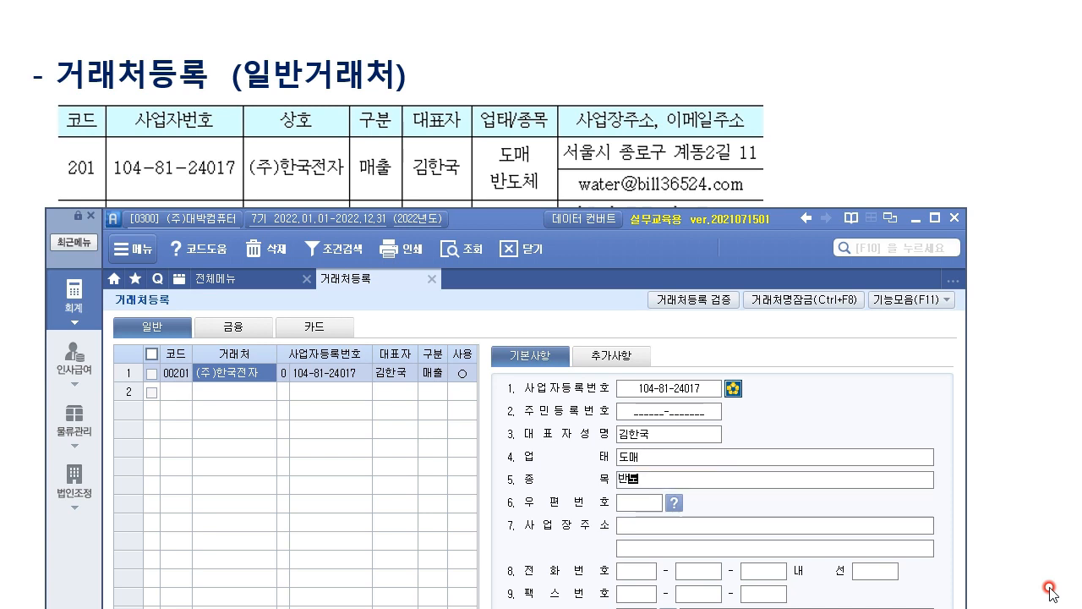
text(체)
key(Return)
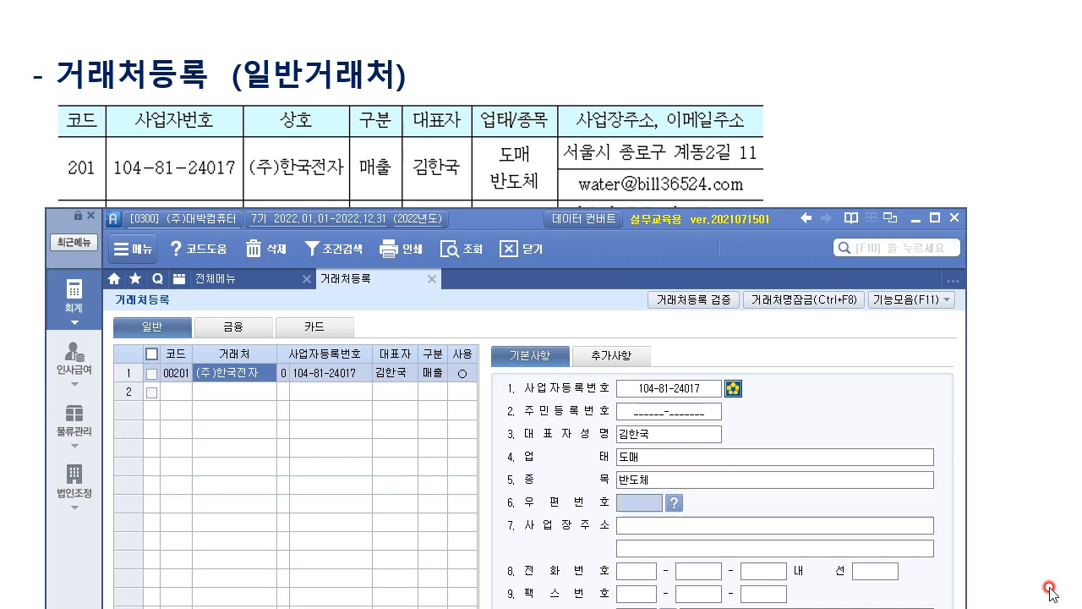
key(Return)
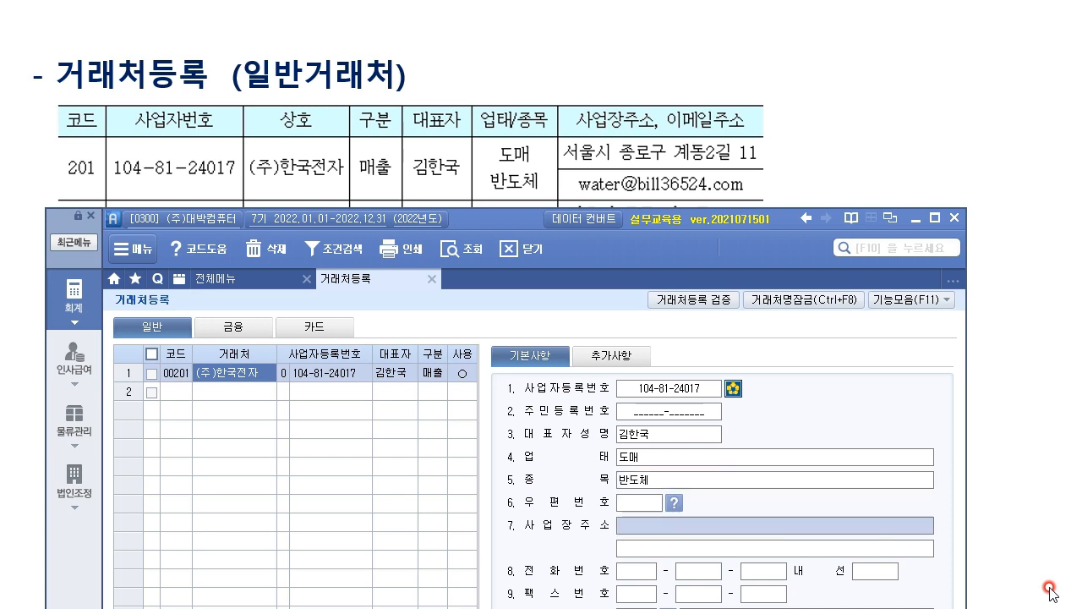
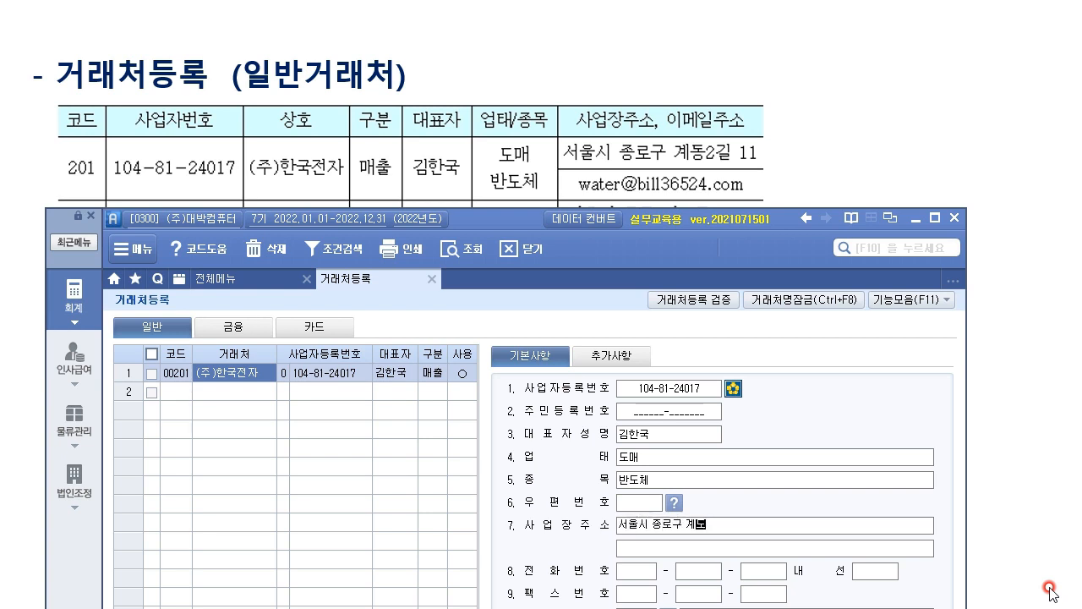
key(Return)
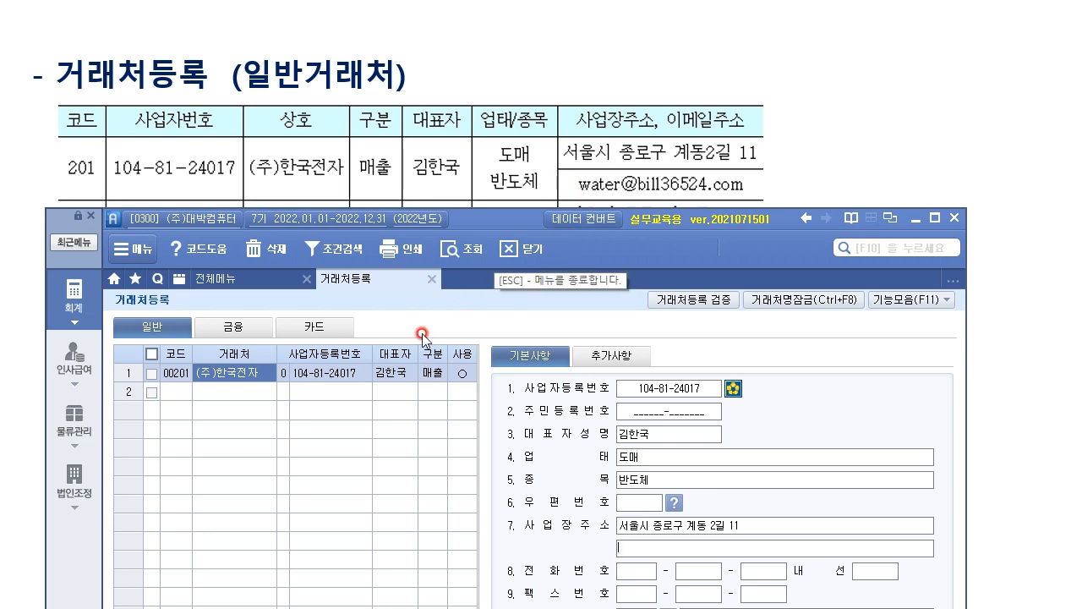
click(630, 355)
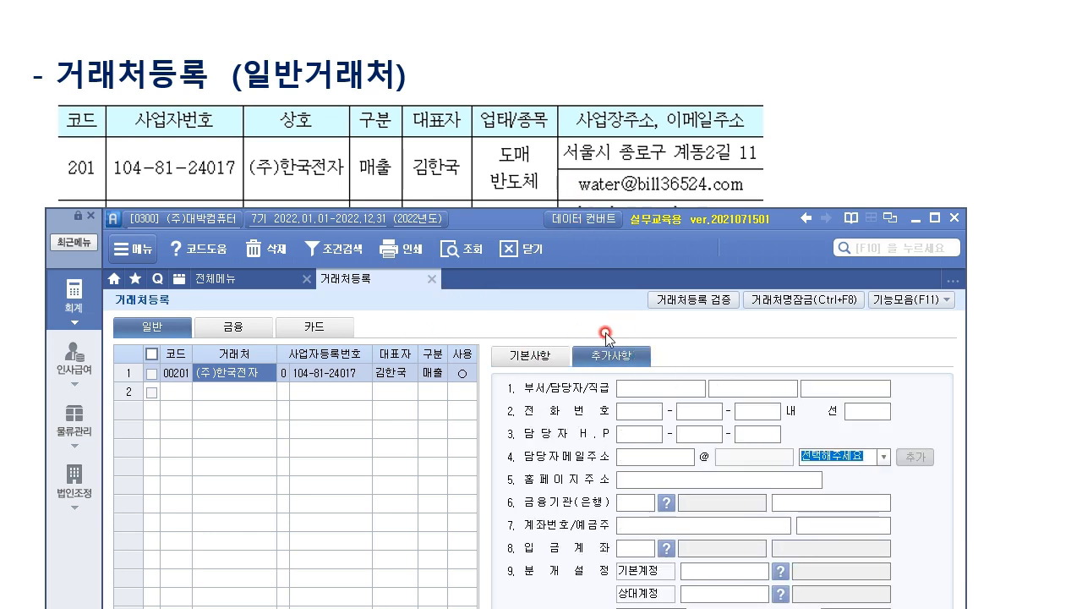
Enter the contact's mailbox name in 담당자메일주소 with domain bill36524.com.
click(665, 456)
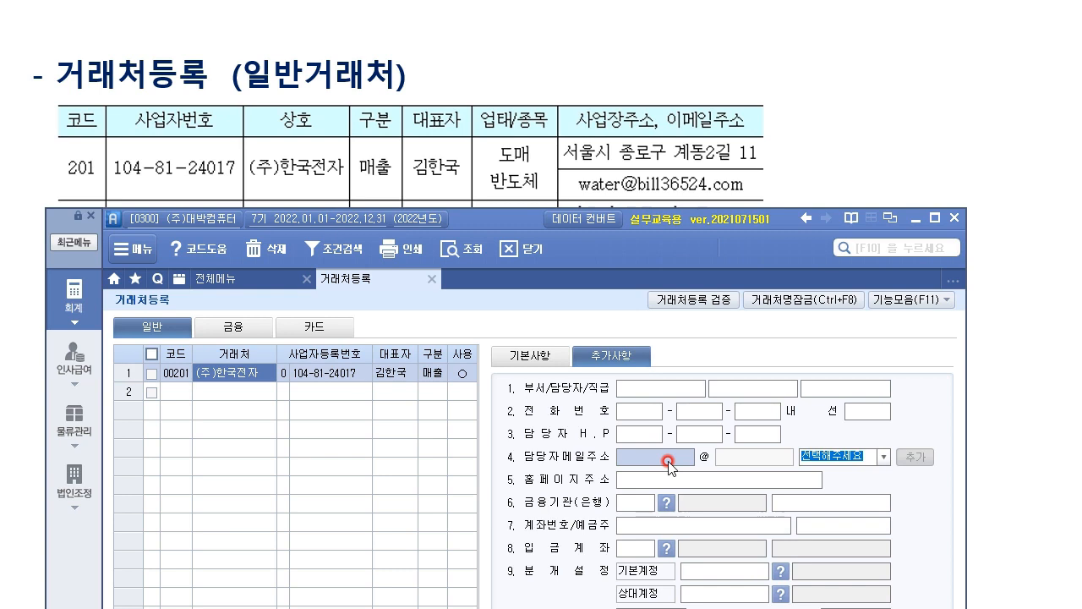
text(S)
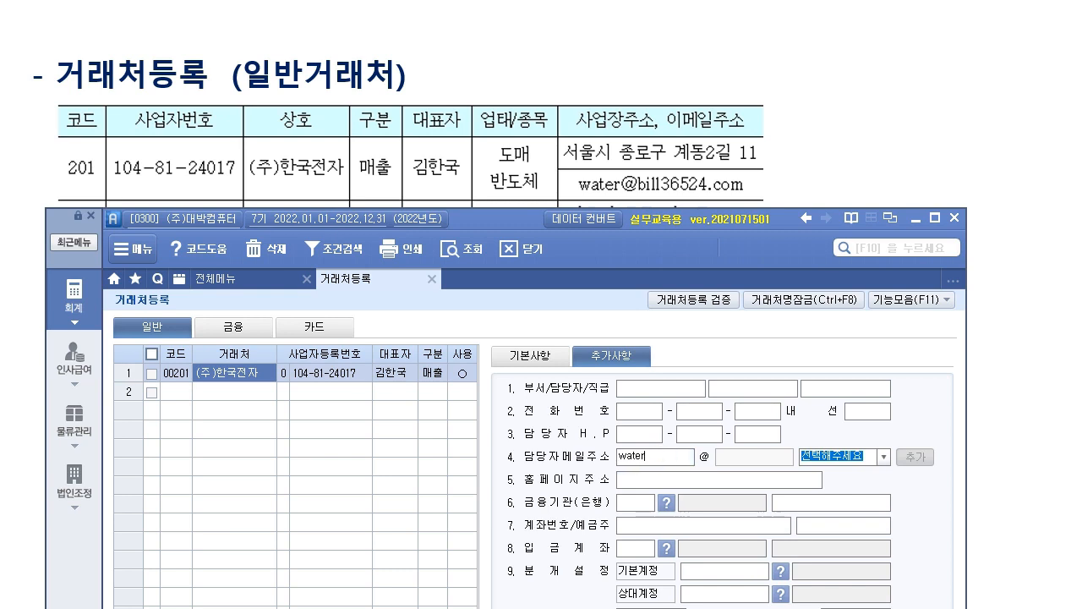
click(884, 456)
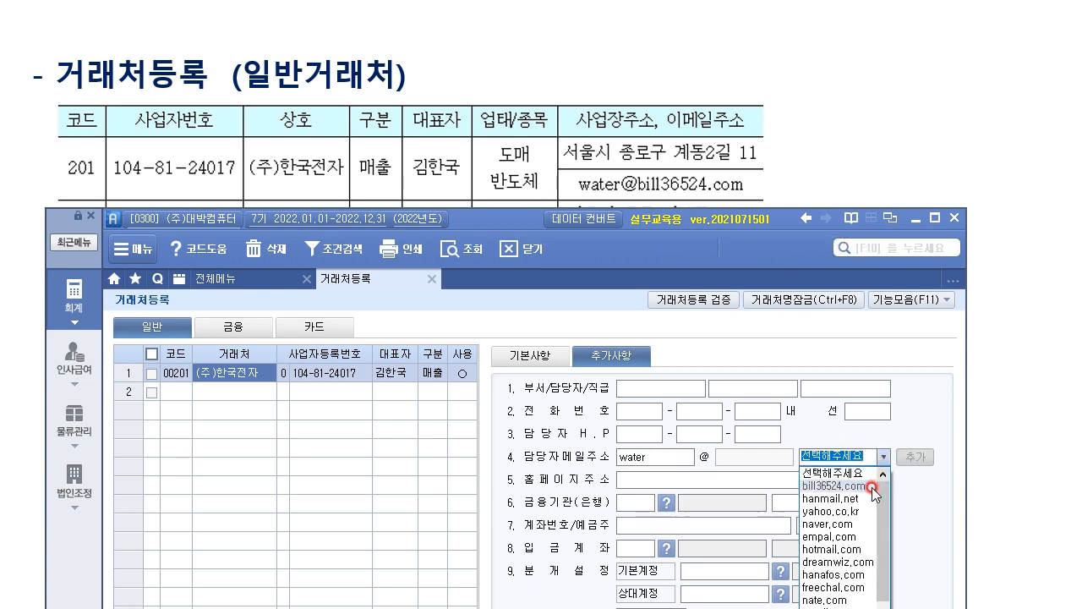
click(871, 484)
click(800, 594)
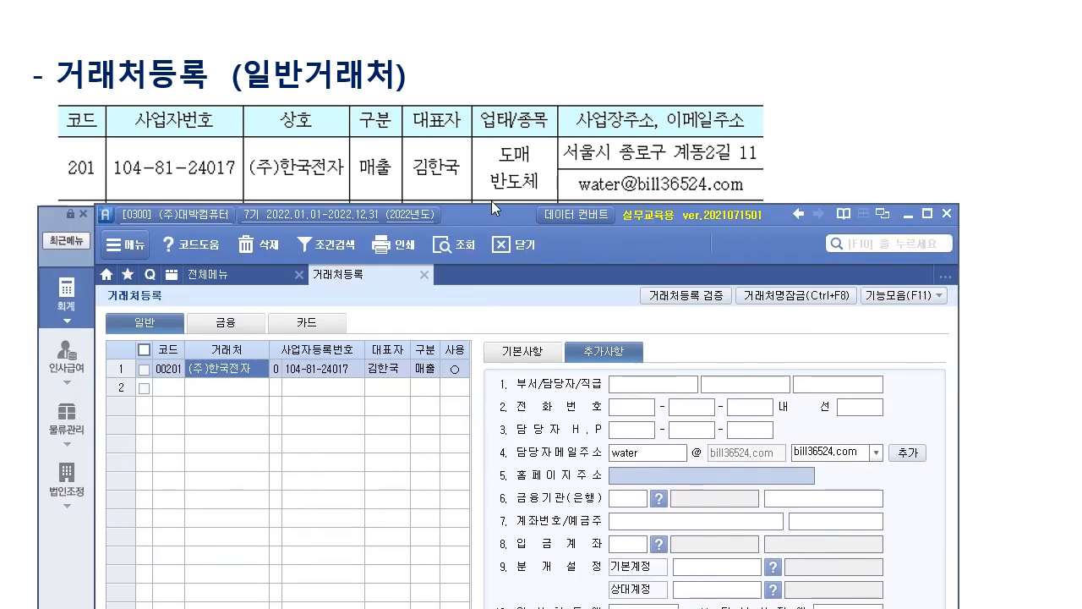
drag(491, 207, 498, 15)
click(698, 188)
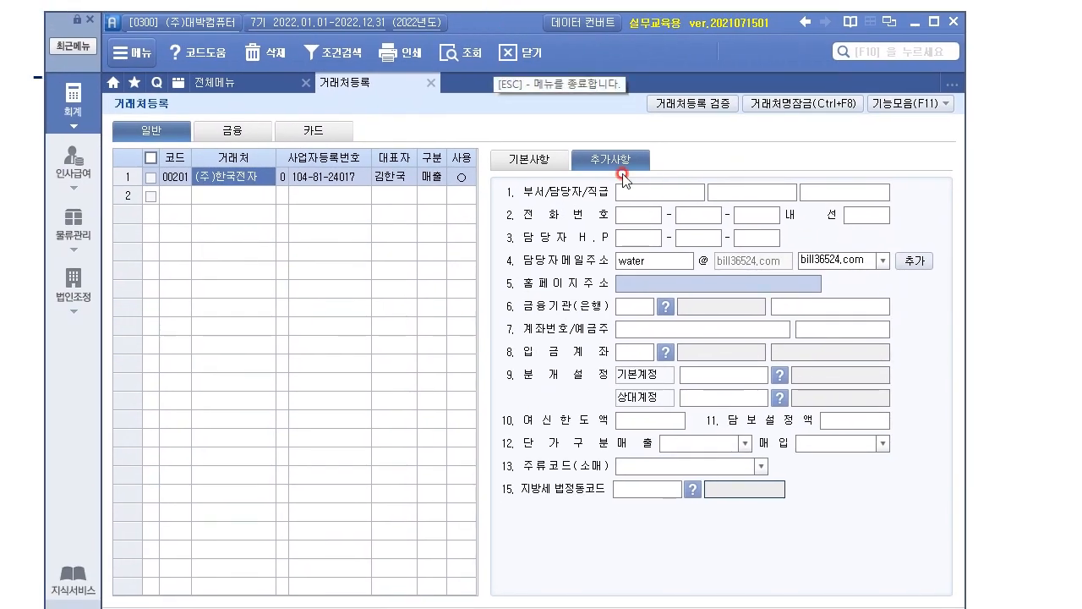
On 기본사항, set (주)한국전자's 16. 거래시작일 to 2022-01-01, pointing it out with the pen.
click(564, 160)
click(662, 543)
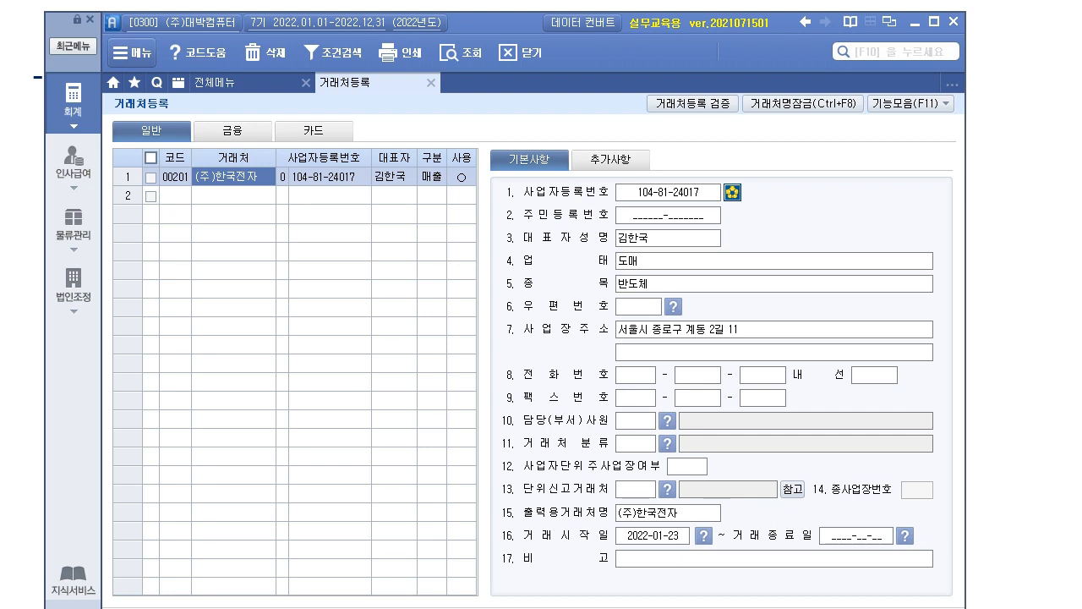
drag(460, 522, 427, 524)
mouse_move(362, 540)
mouse_down()
mouse_move(486, 533)
mouse_move(480, 543)
mouse_up()
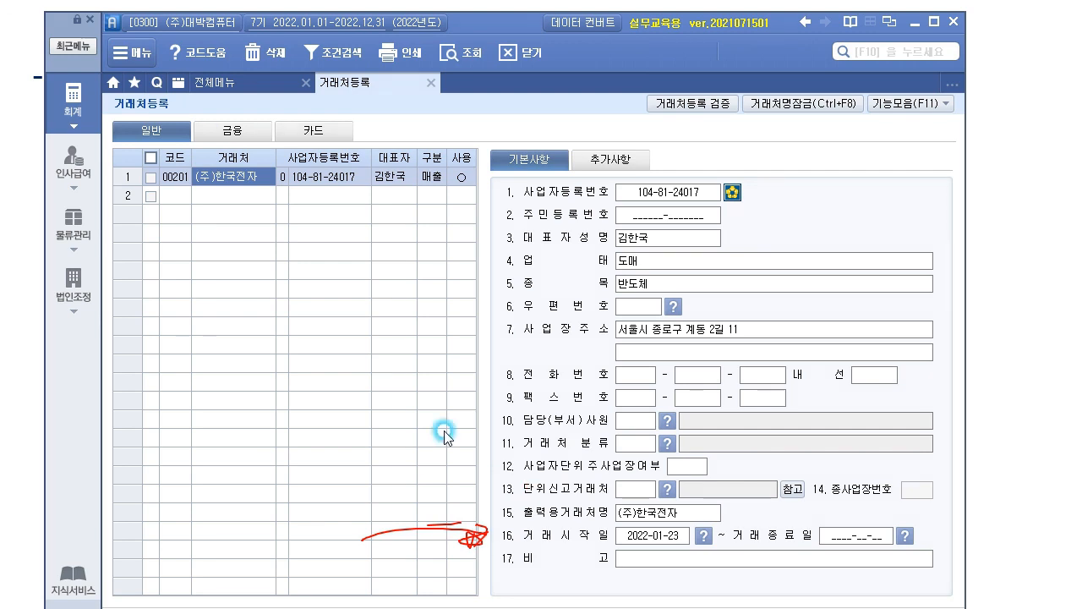
click(632, 532)
text(2)
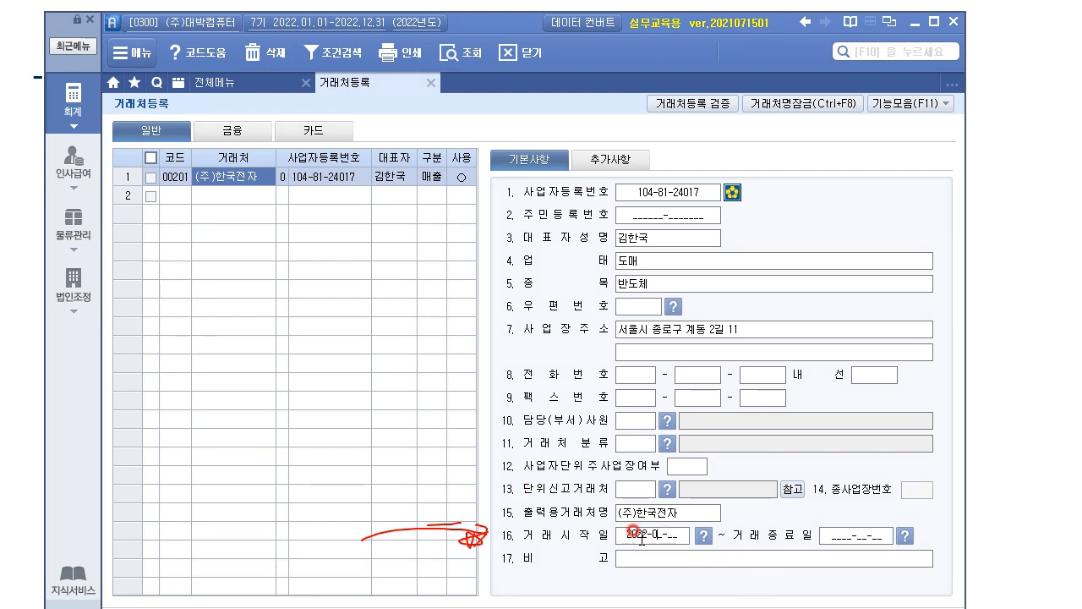
key(Return)
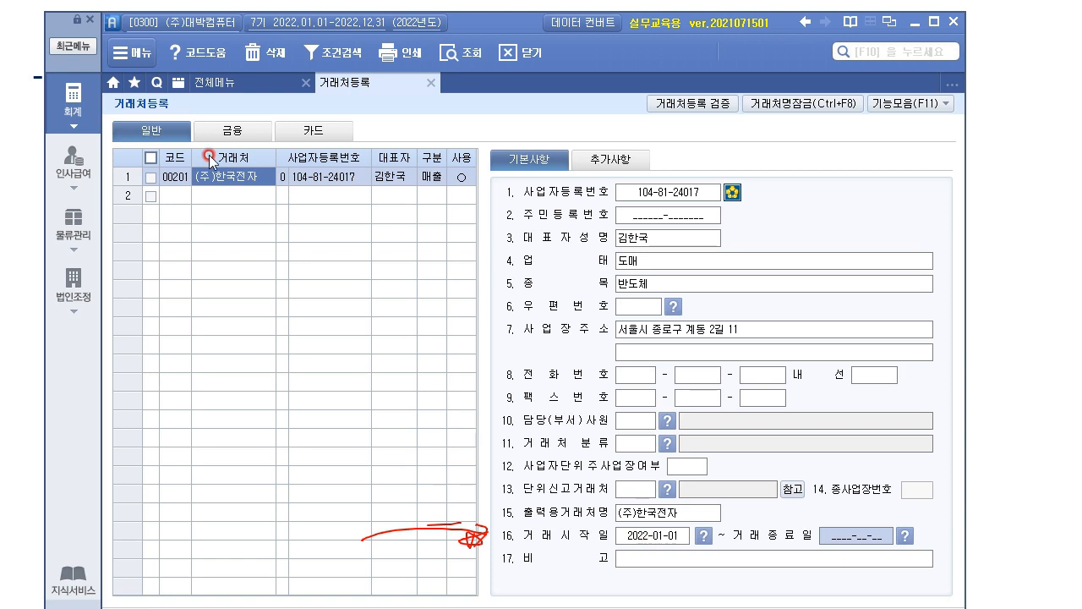
click(672, 536)
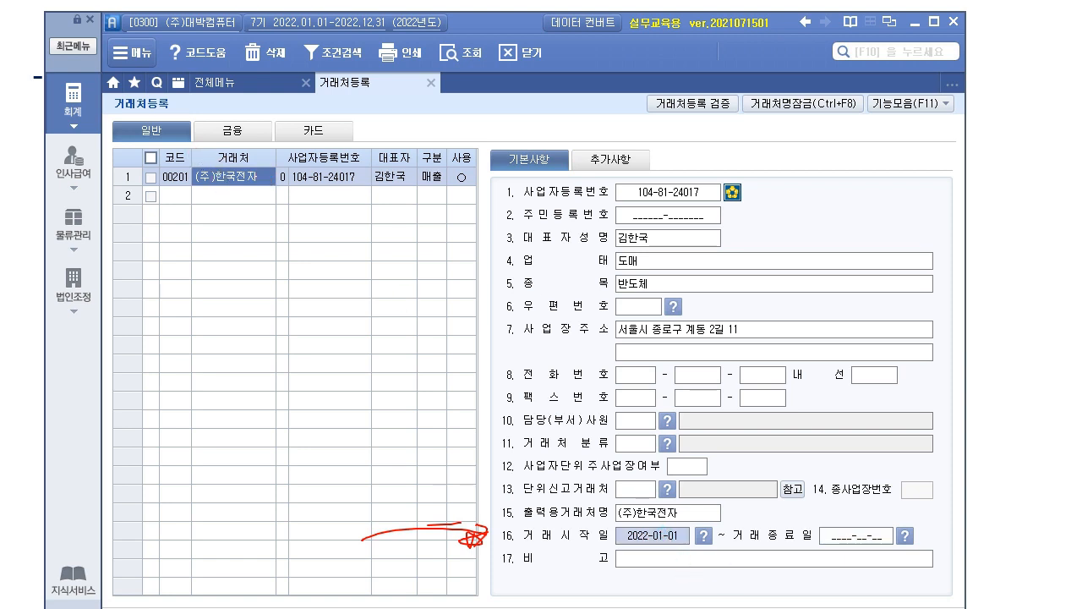
key(Escape)
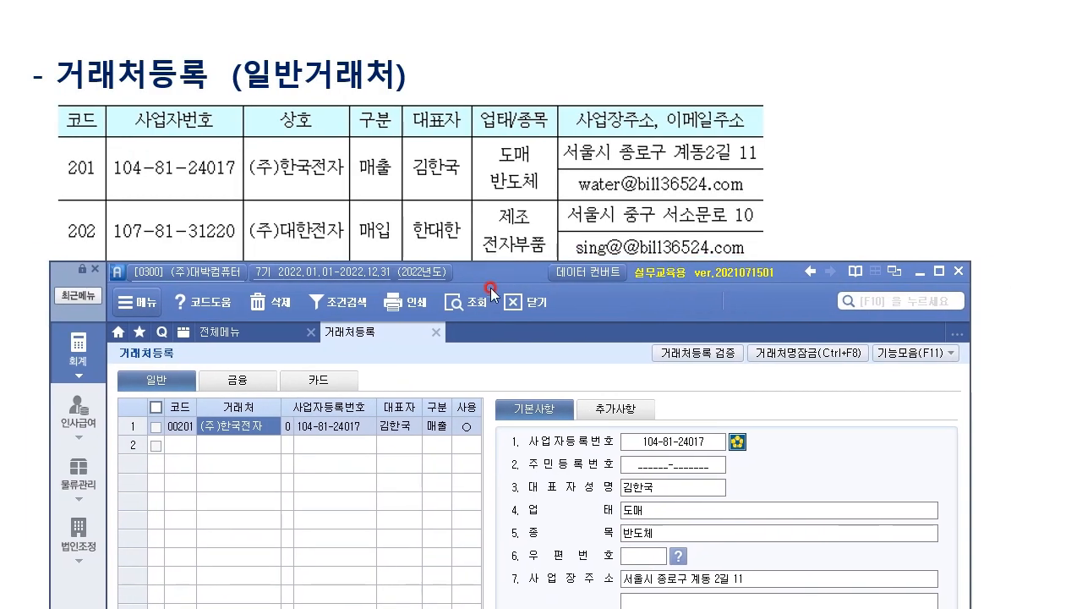
click(177, 448)
text(00202)
key(Return)
text((wn)
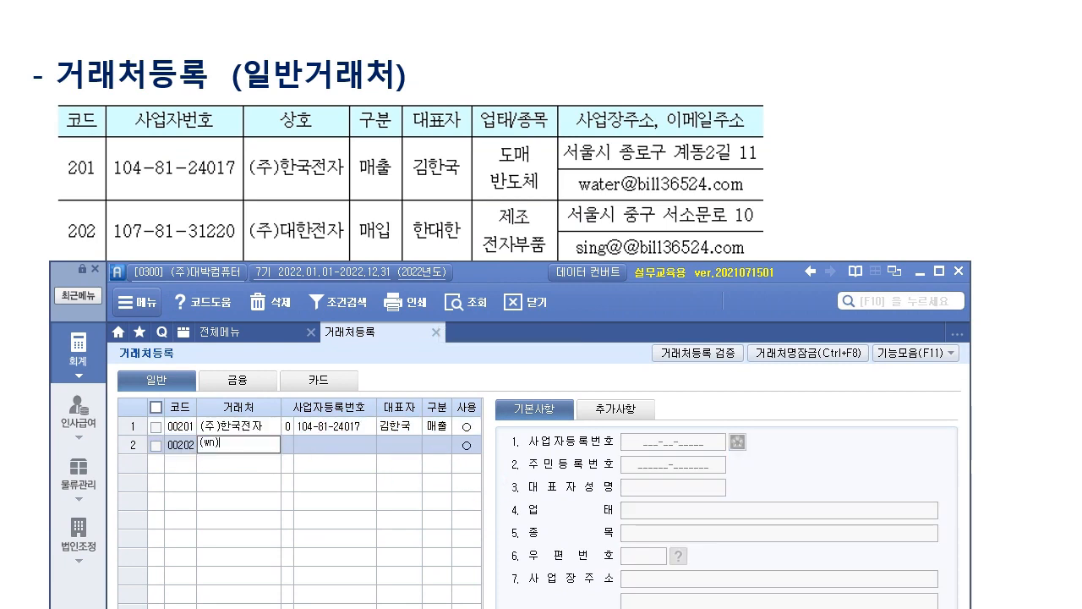
text(주)대한전자)
key(Return)
key(Return)
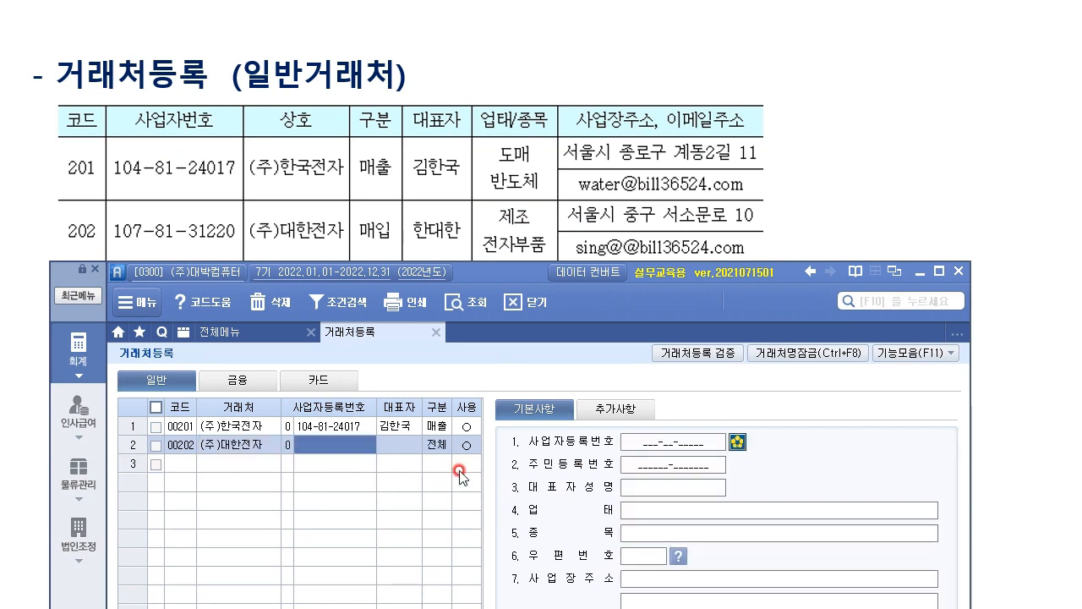
key(Return)
text(한ㄷ)
text(한대)
key(Return)
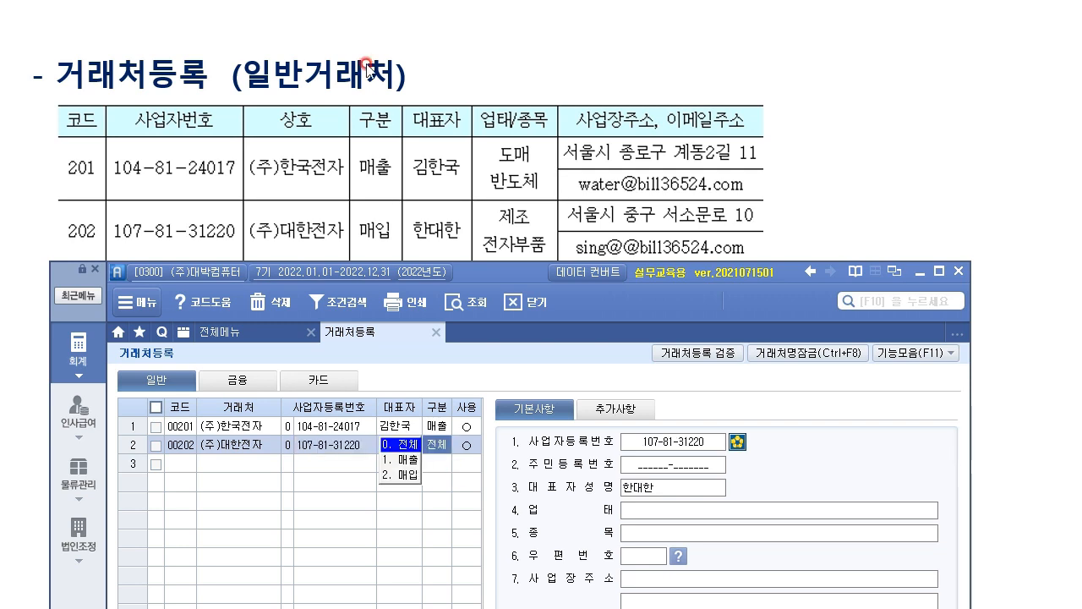
Set it as an in-use 2.매입 partner with 업태 제조, 종목 전자부품 and its Seoul address.
click(404, 474)
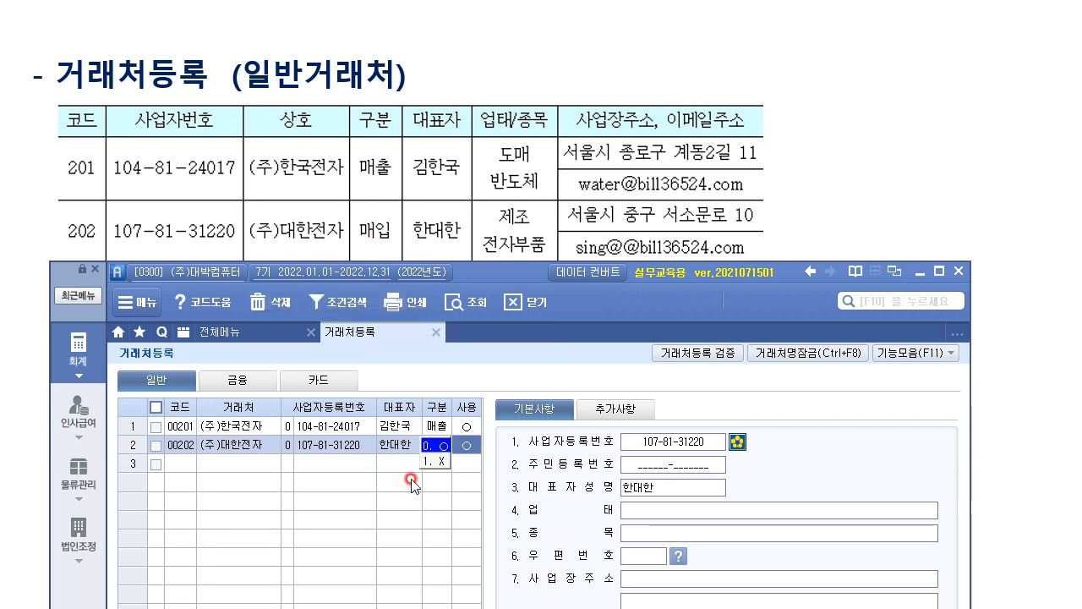
click(685, 513)
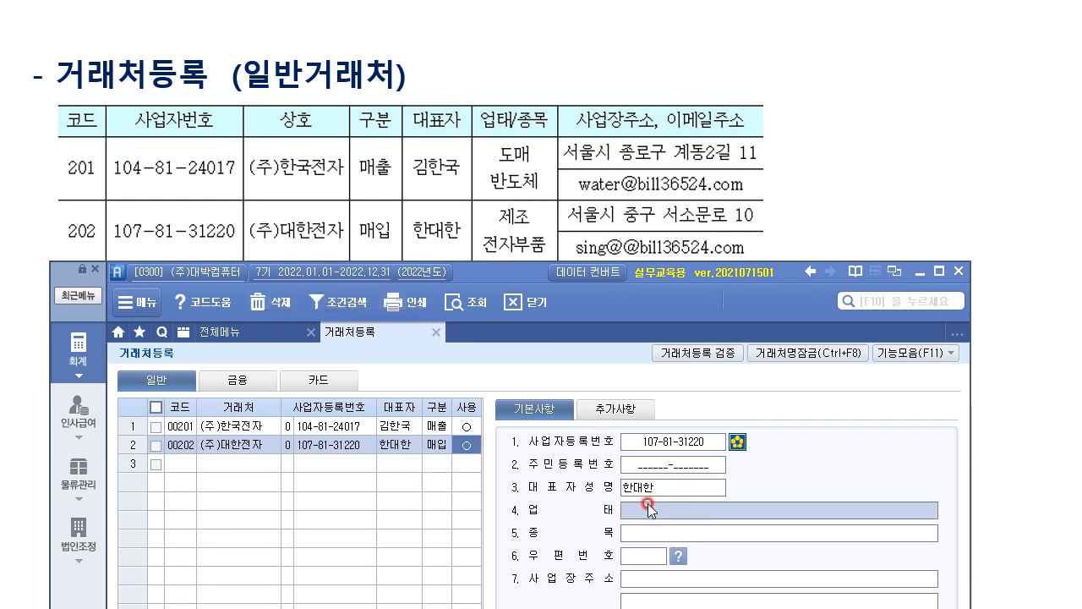
text(제ㅈㅗ)
key(Return)
text(전자부품)
key(Return)
key(Return)
text(ㅅ)
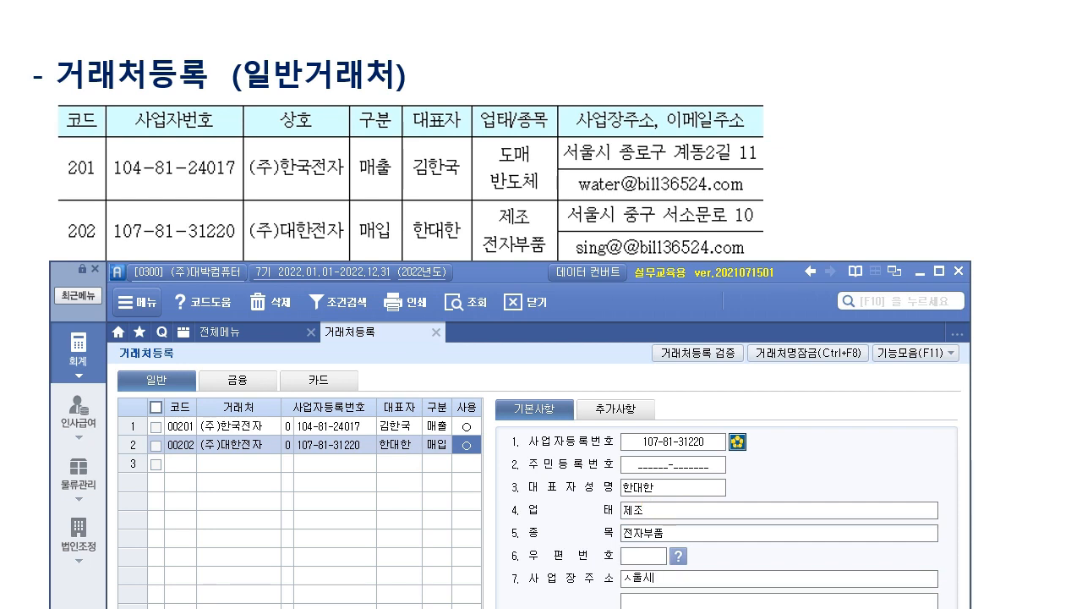
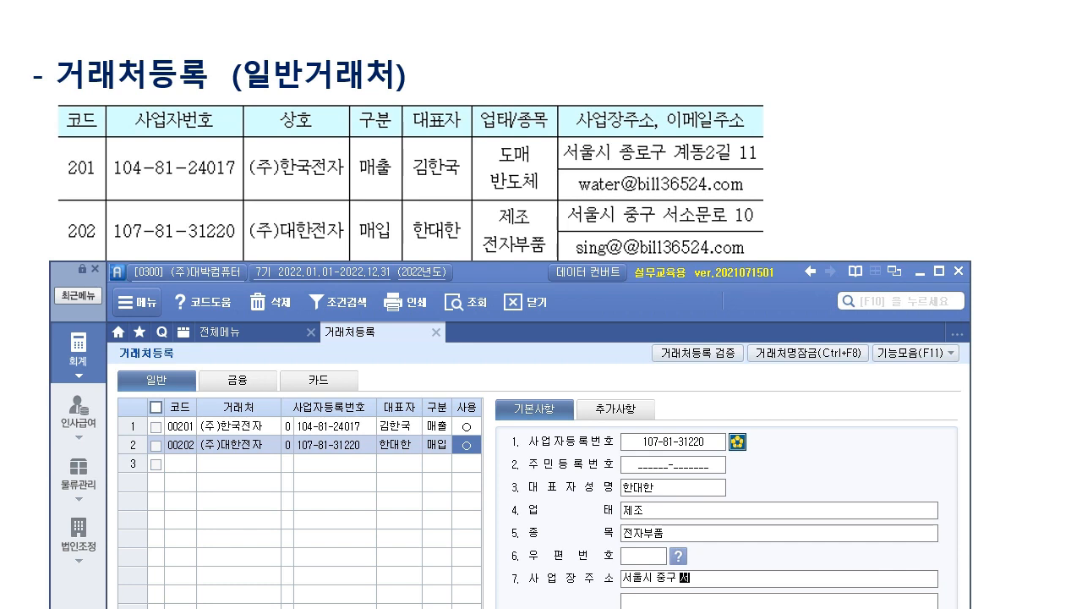
key(Return)
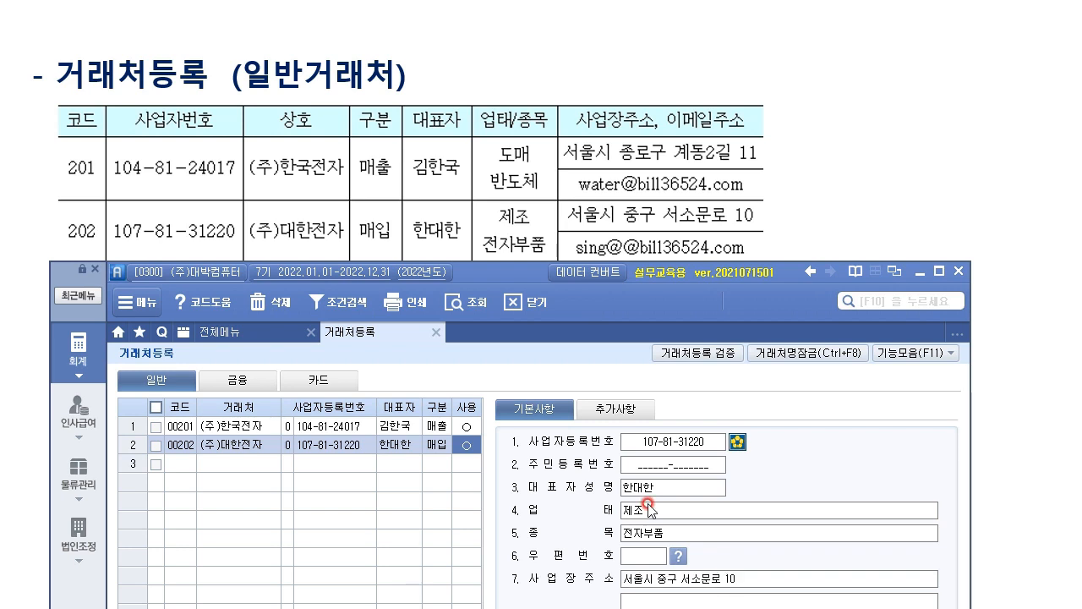
On 추가사항, enter the contact's e-mail ID with domain bill36524.com.
click(610, 407)
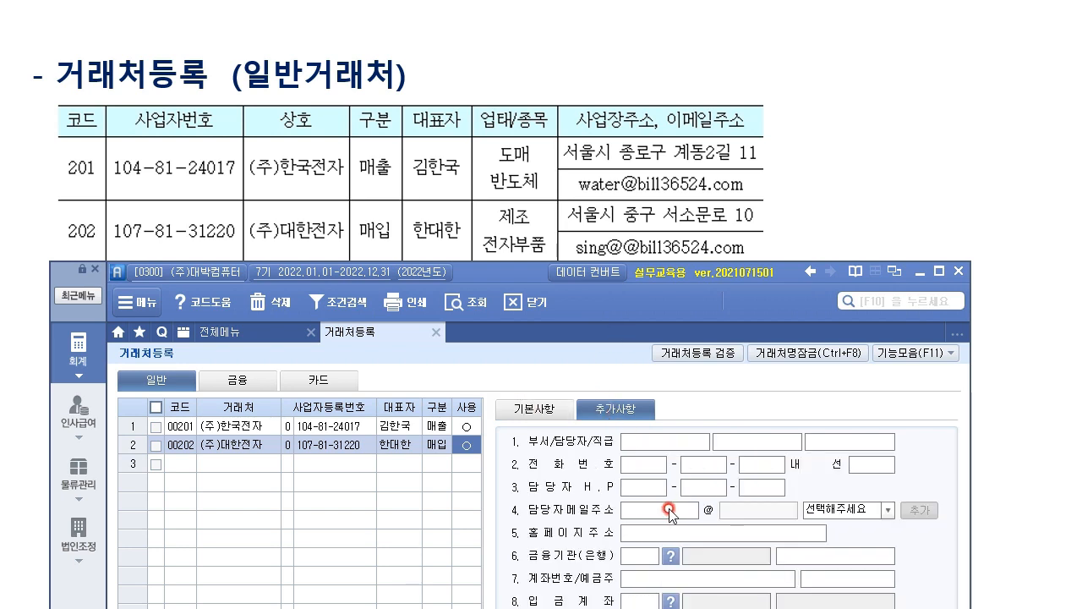
key(Return)
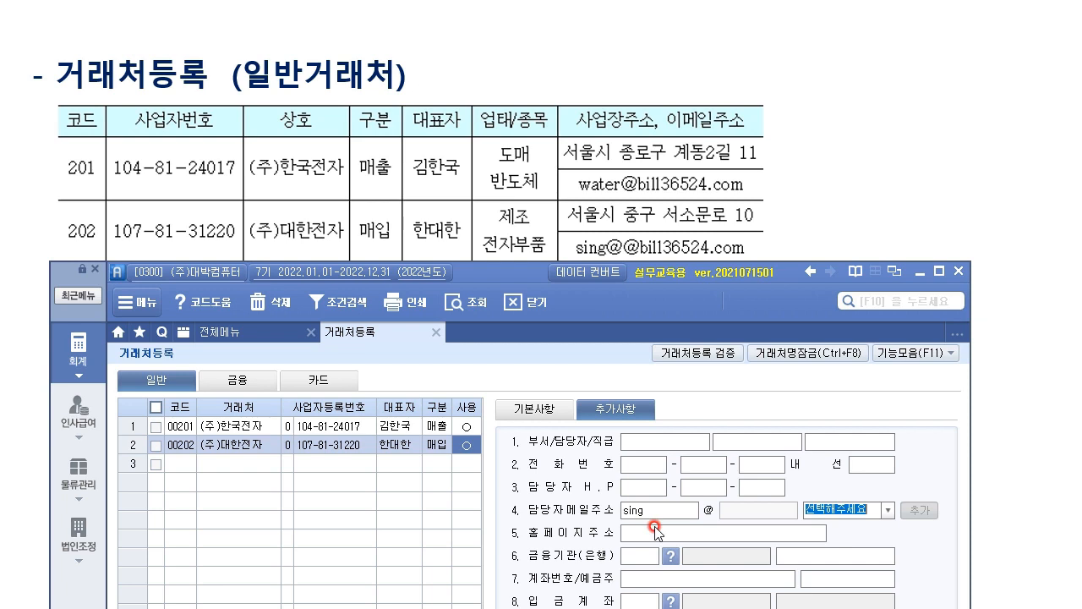
click(887, 509)
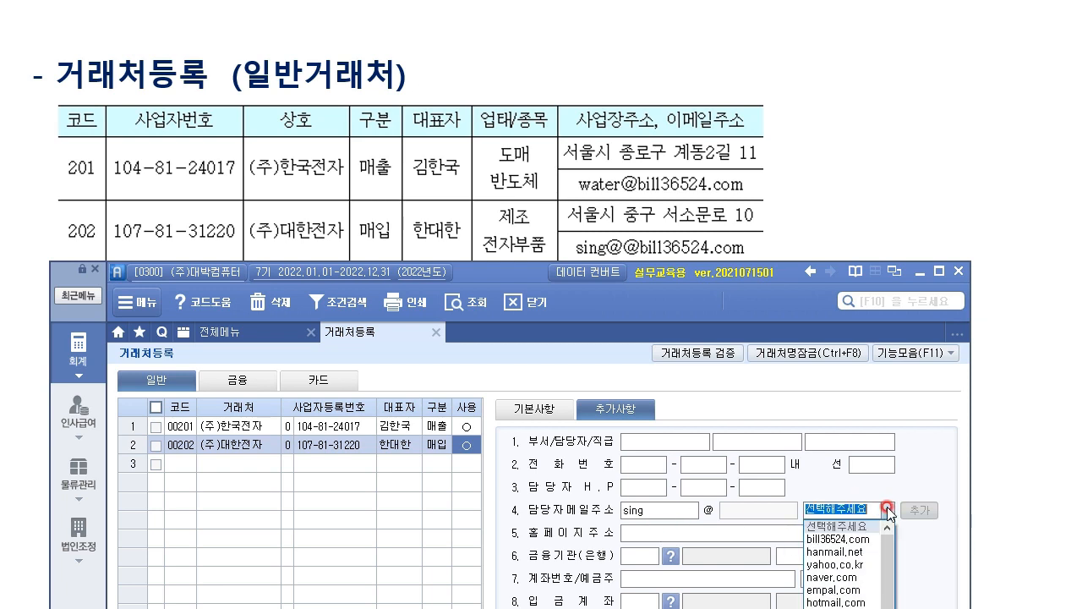
click(864, 538)
drag(545, 275, 548, 338)
click(184, 529)
text(203)
key(Return)
text(edㄷ)
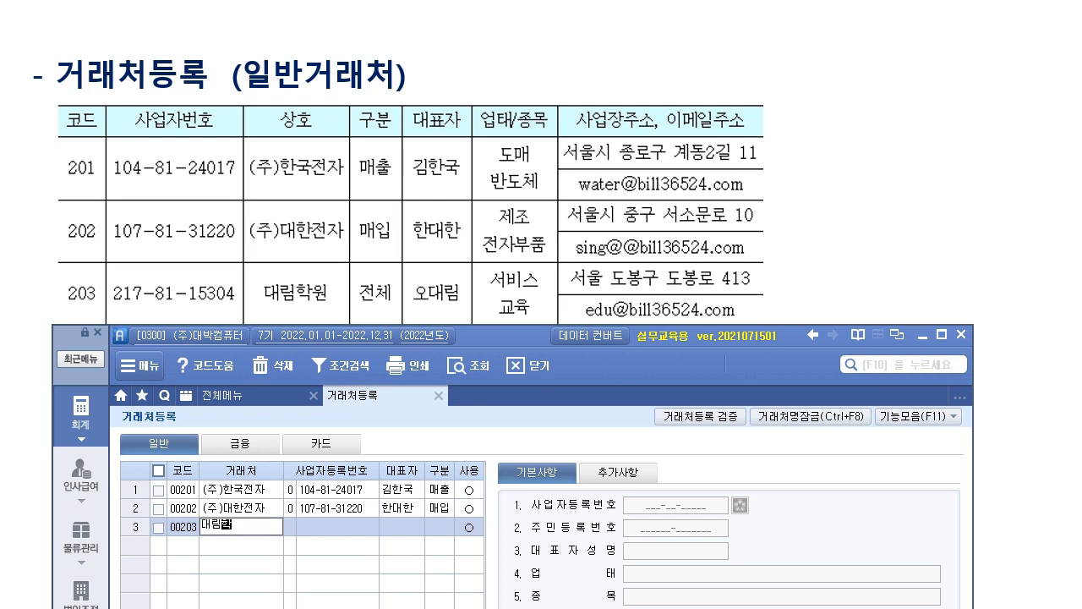
text(ㅐ림학원)
key(Return)
key(Return)
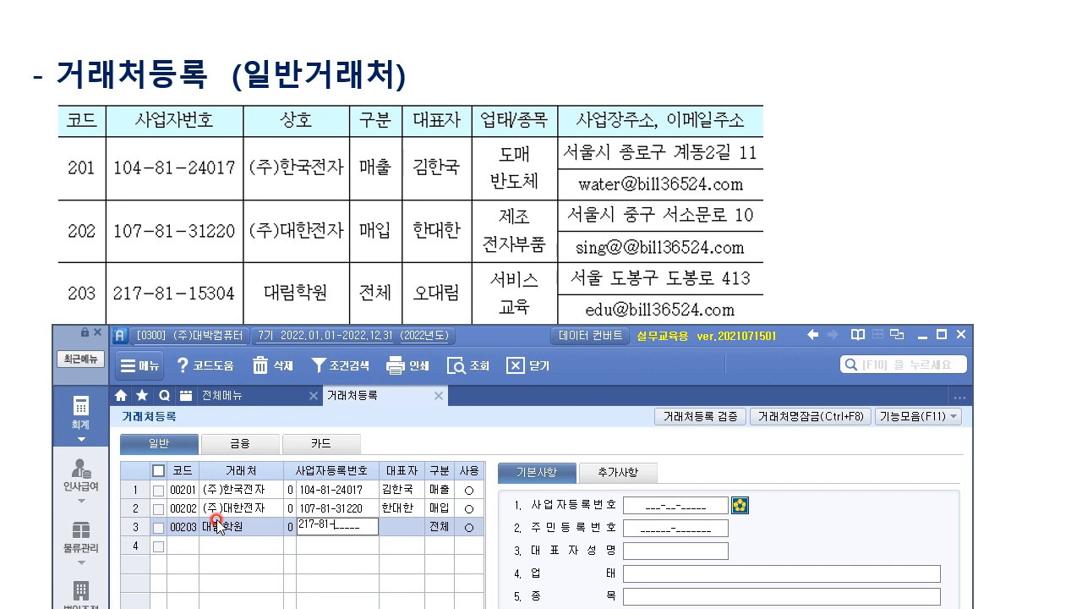
key(Return)
key(Return)
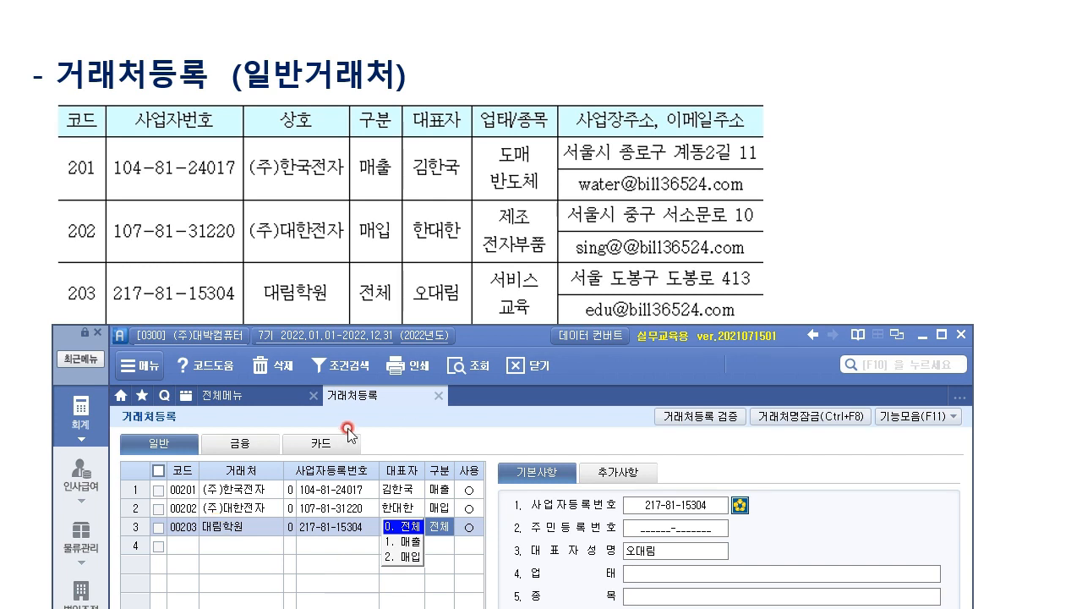
Set 대림학원's 구분 to 0.전체 and mark it in use.
click(399, 526)
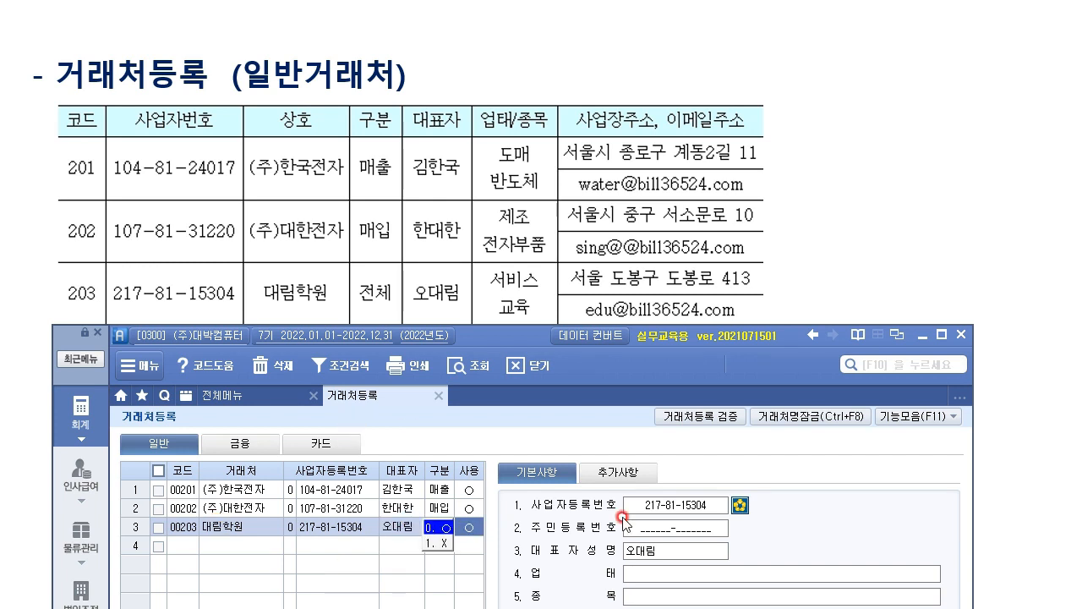
click(675, 575)
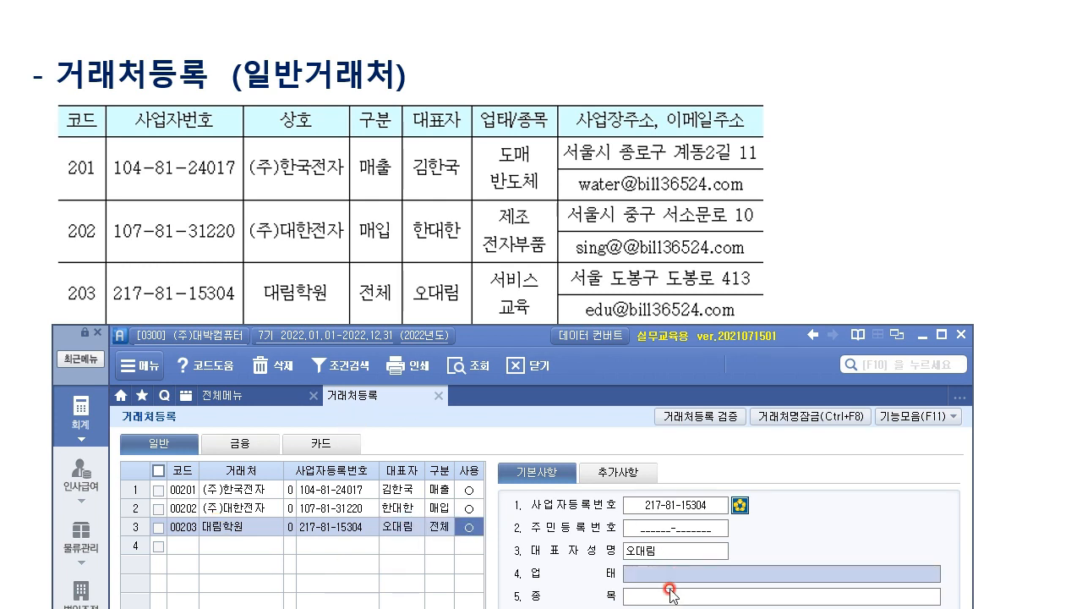
click(670, 597)
click(672, 576)
click(676, 597)
click(672, 601)
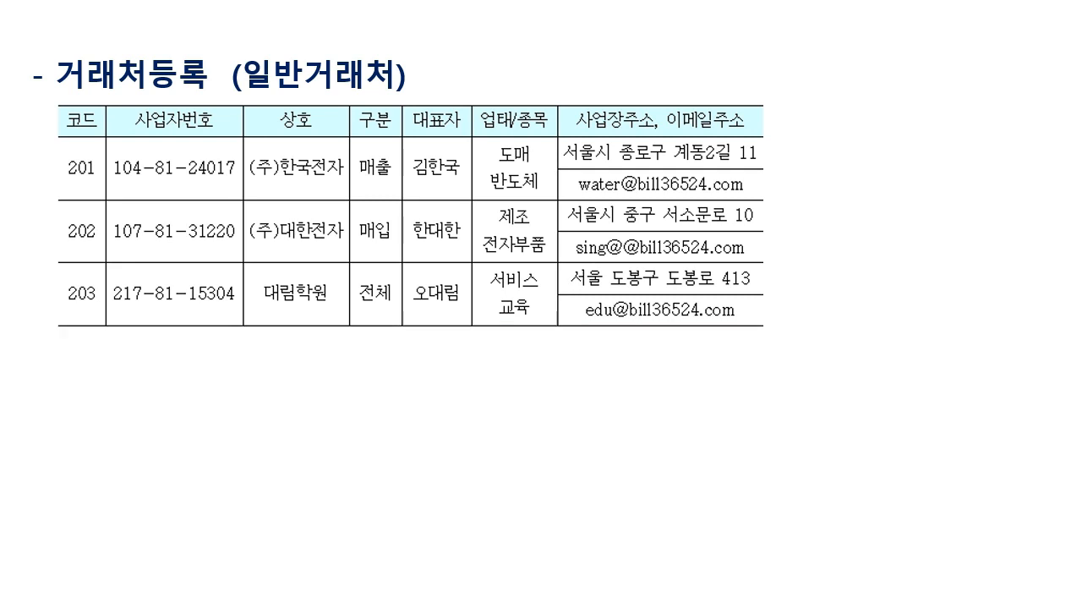
Show the 98001 국민은행 bank/card slide and switch 거래처등록 to its empty 금융 page.
key(Right)
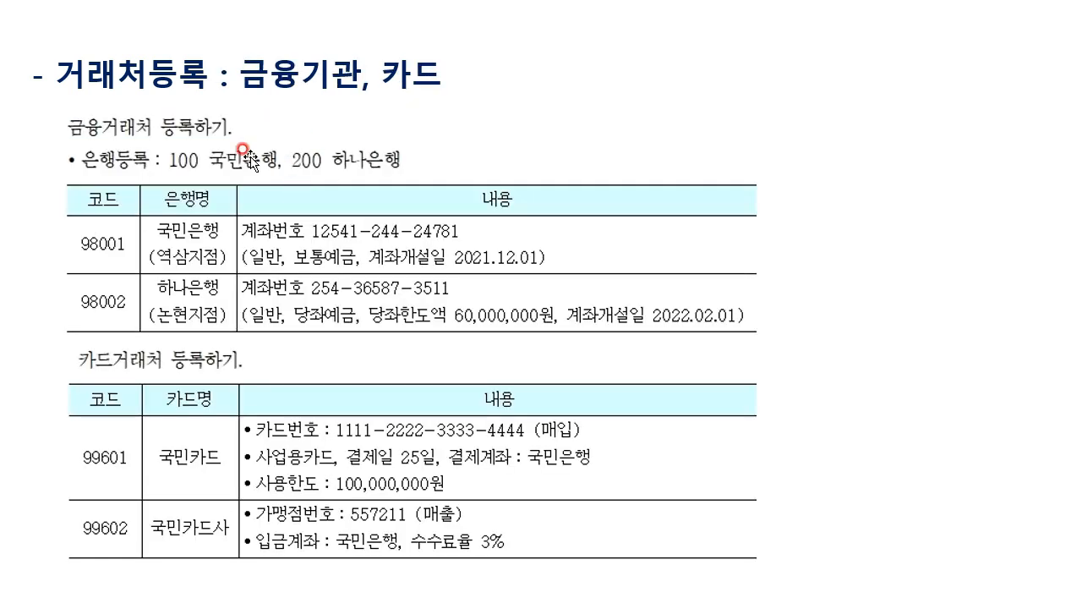
key(alt+Tab)
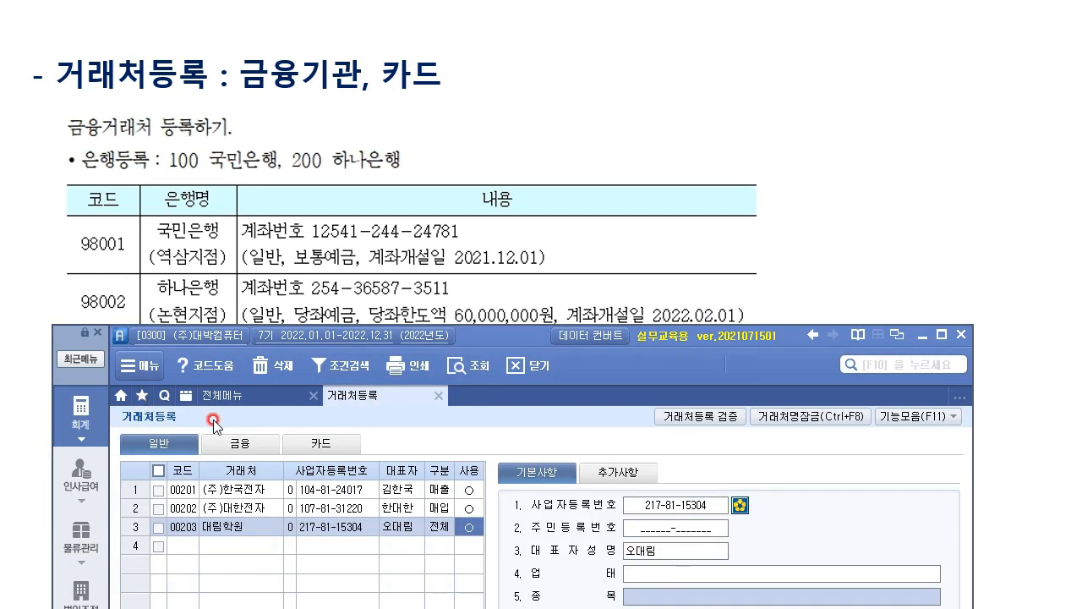
click(261, 441)
drag(560, 332, 549, 0)
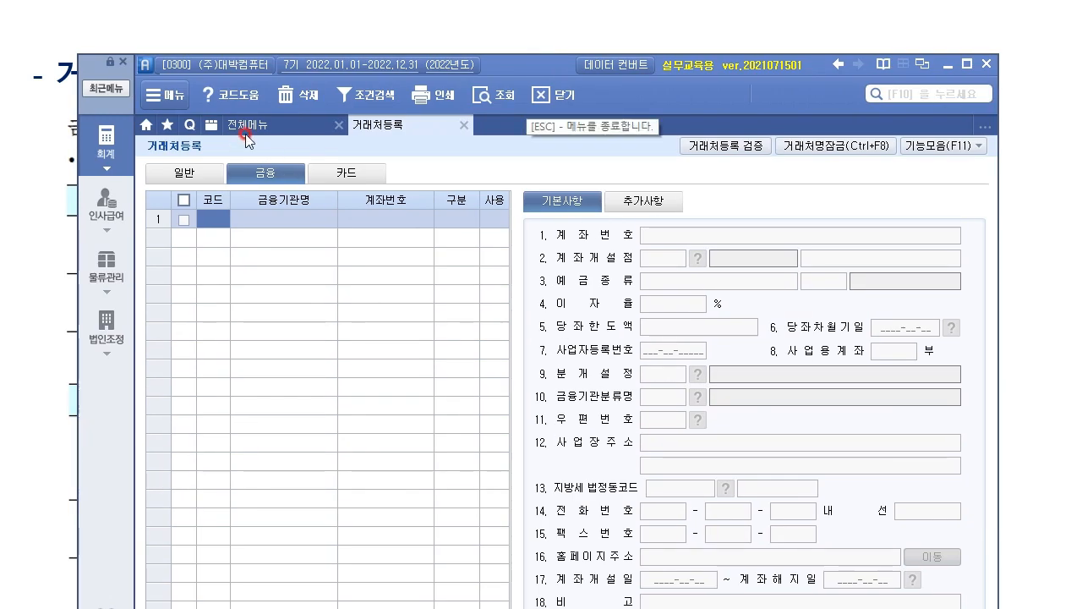
click(205, 173)
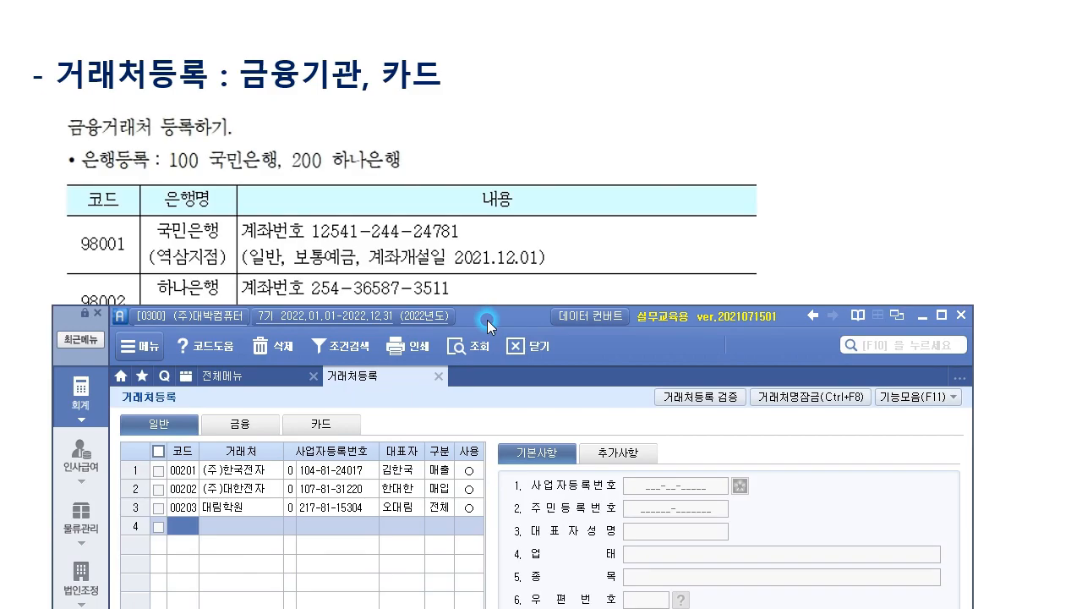
click(495, 320)
drag(496, 318, 486, 192)
click(321, 393)
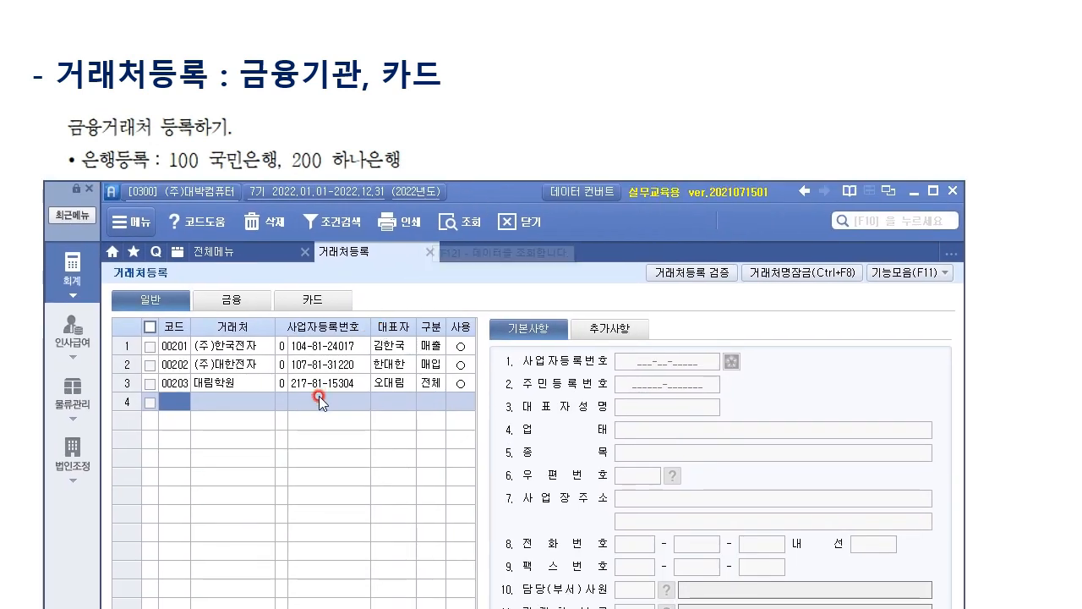
click(254, 296)
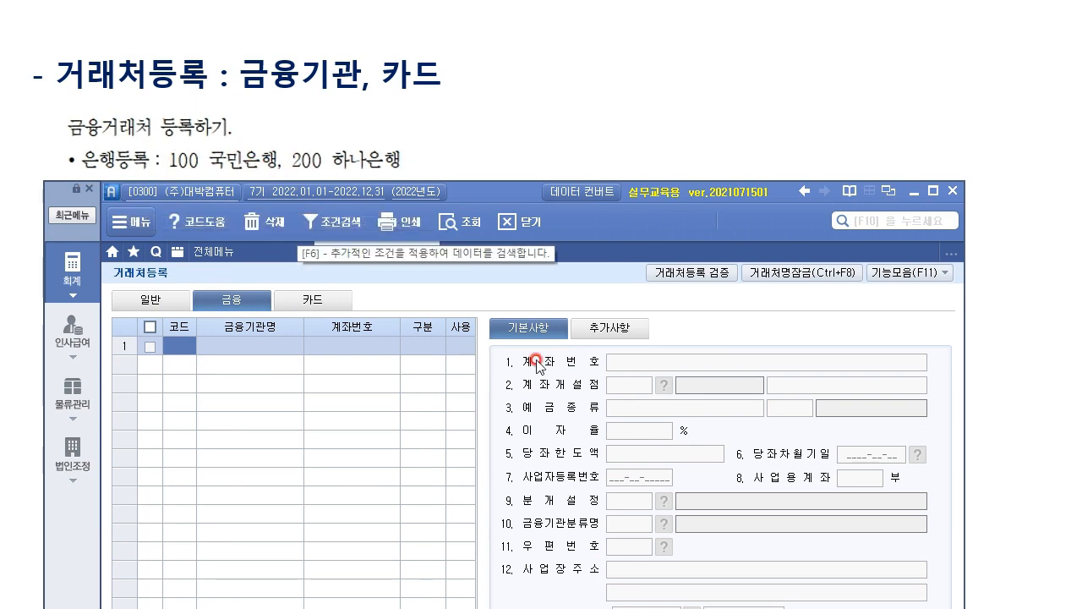
Open 은행등록 from 기능모음 and add bank 100 국민은행.
click(945, 273)
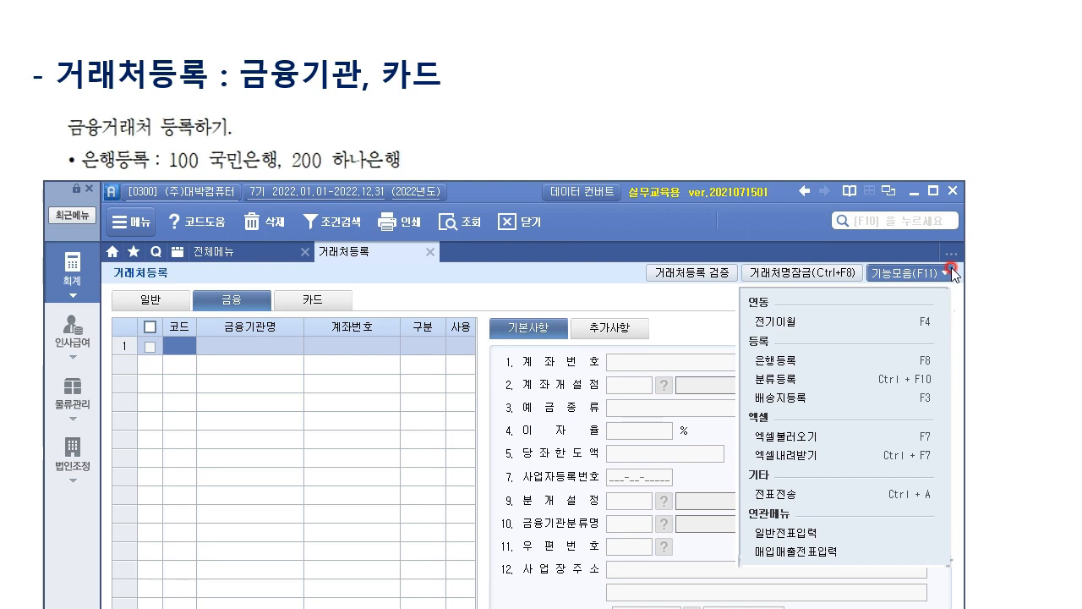
click(846, 362)
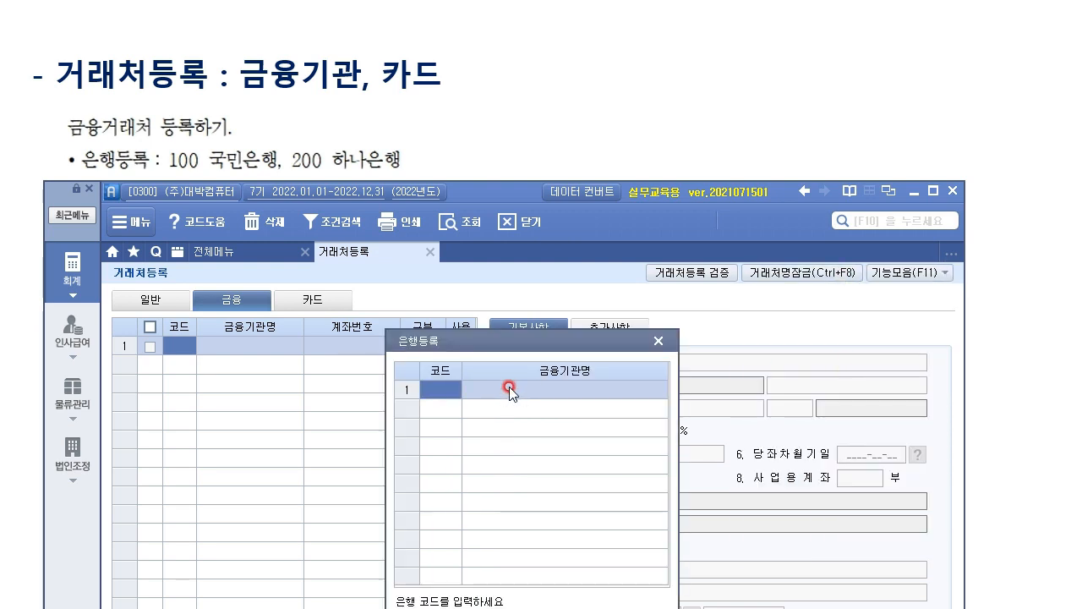
text(100)
click(490, 388)
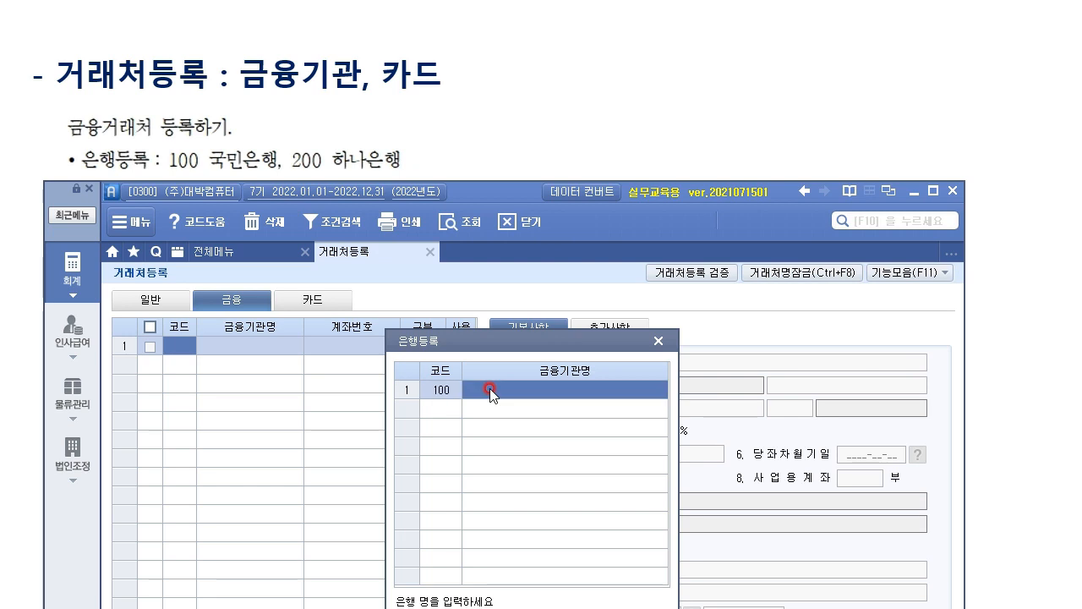
text(국)
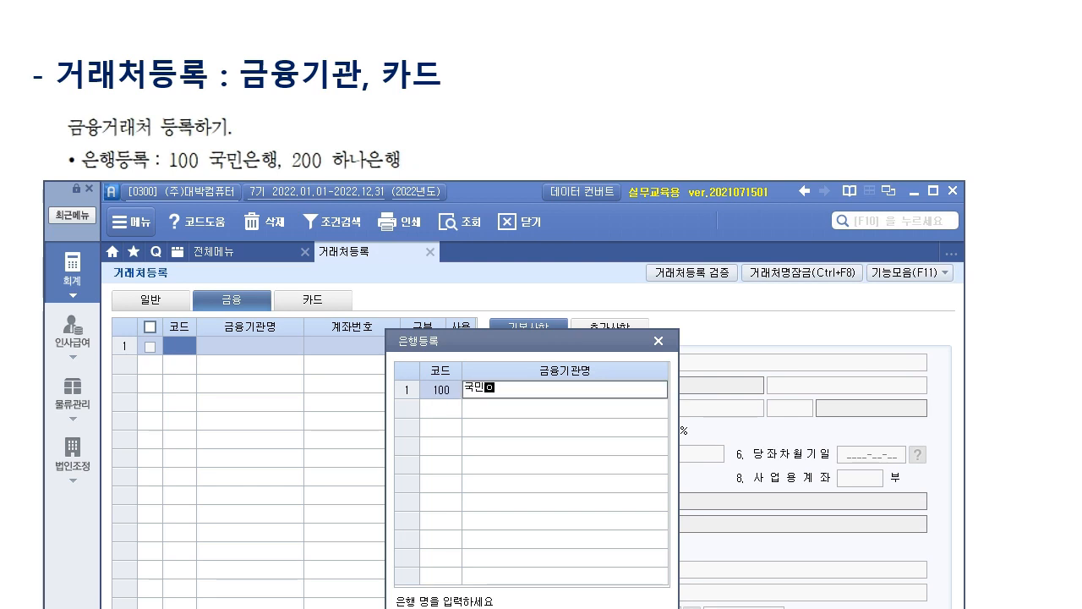
text(민은행)
key(Return)
Add bank 200 하나은행 and confirm the bank register.
text(200)
key(Return)
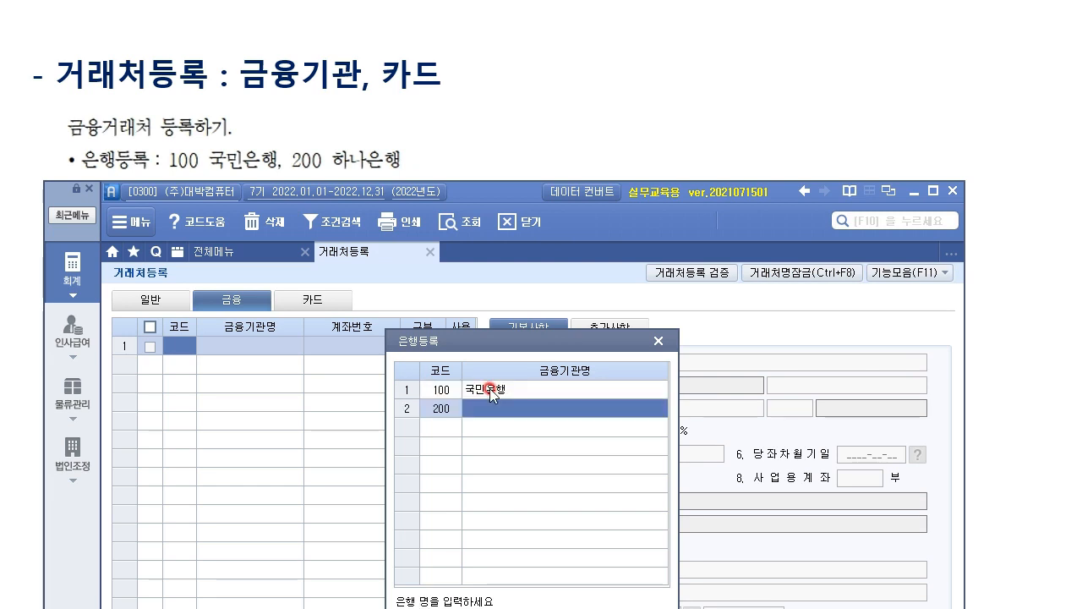
text(하나은)
key(Return)
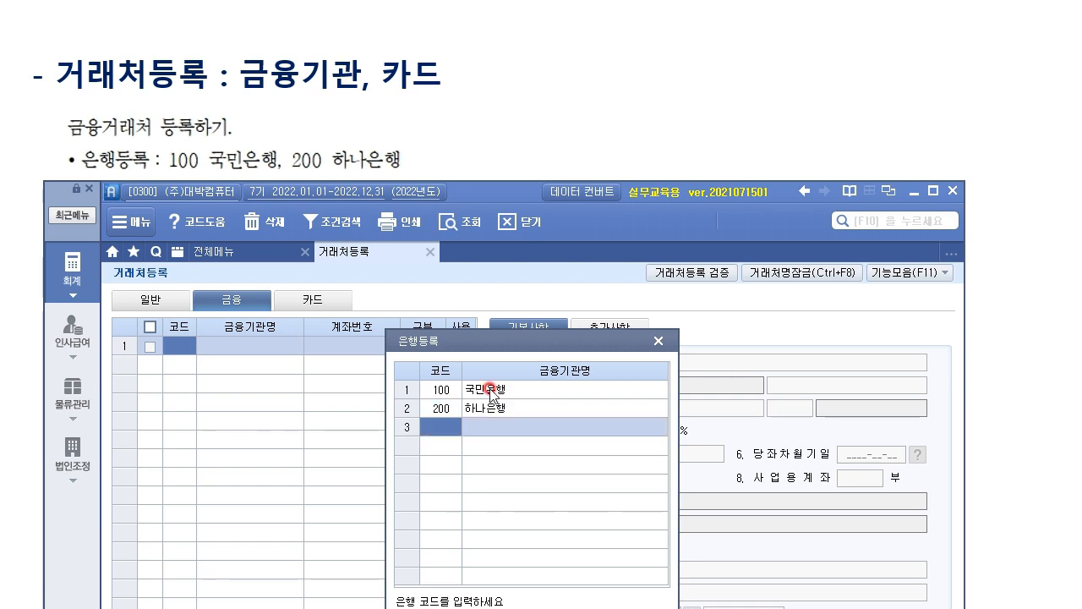
drag(598, 339, 696, 178)
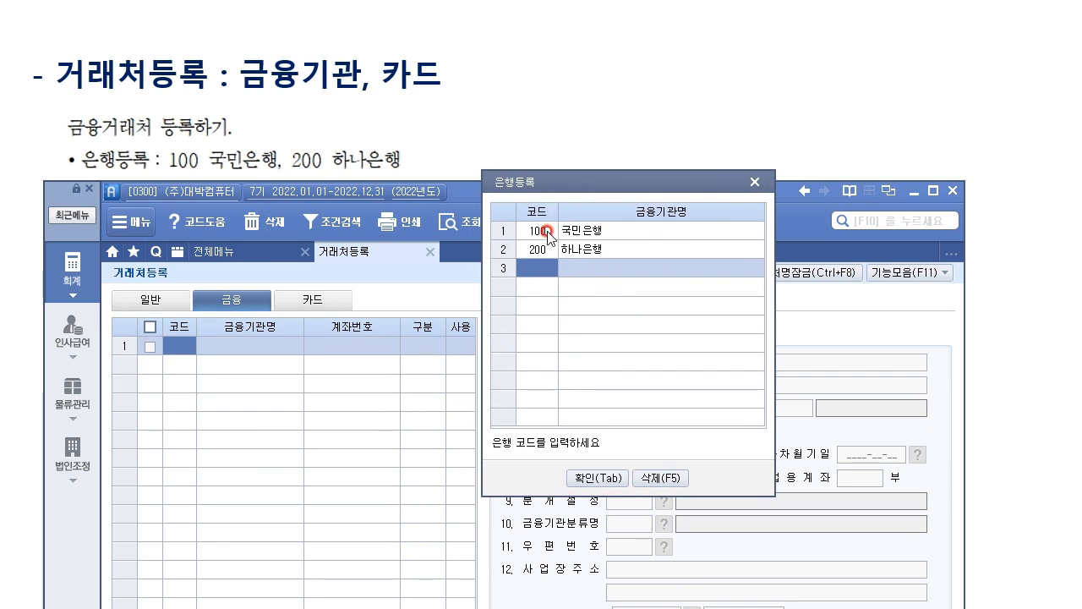
click(618, 487)
drag(527, 189, 527, 287)
Enter financial partner code 98001 with the name 국민은행(역삼지점).
click(184, 442)
text(98001)
click(196, 443)
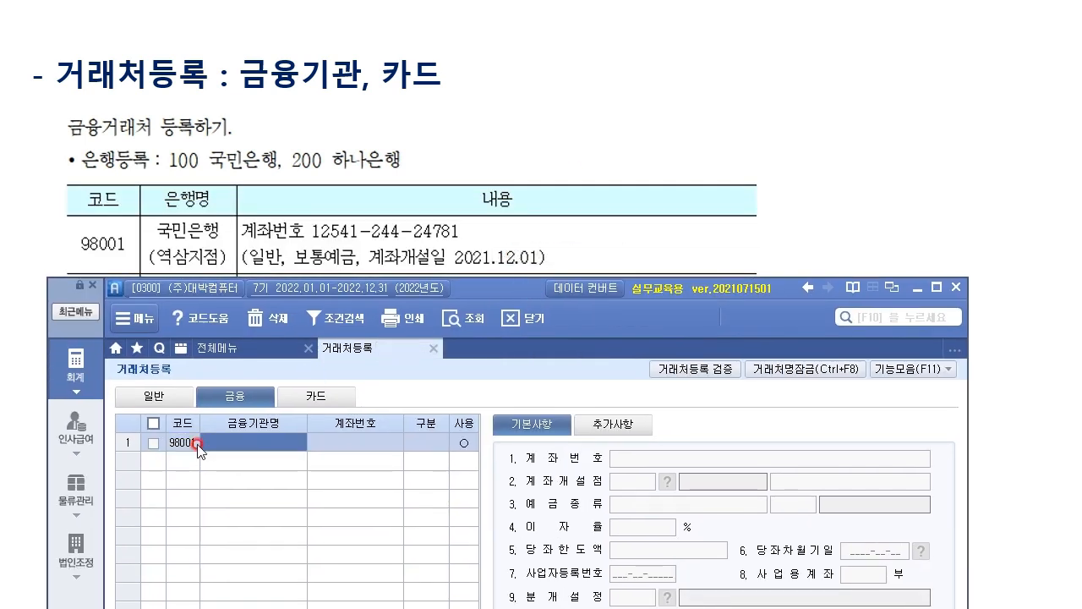
text(국민은행(역삼지점)
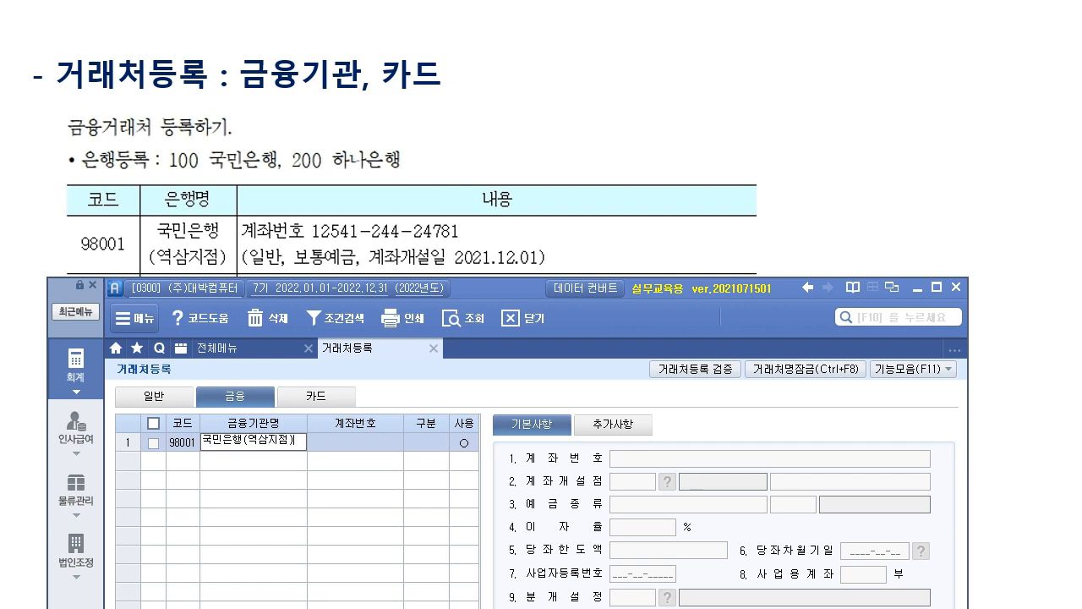
text())
key(Return)
click(196, 441)
Enter the bank account number for row 1 and keep the 구분 as 0. 일반.
click(362, 442)
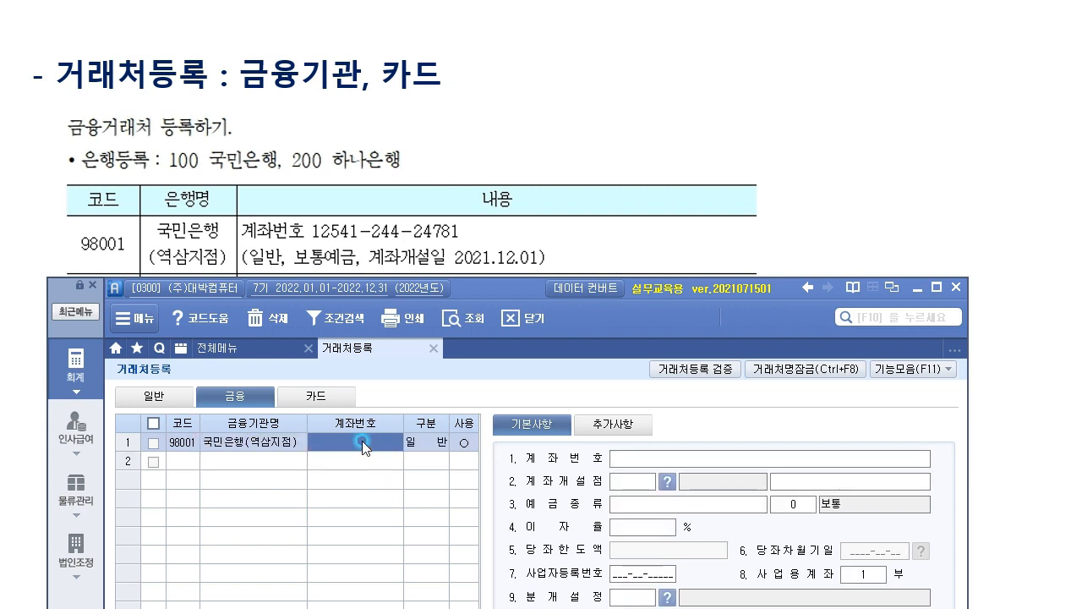
click(357, 433)
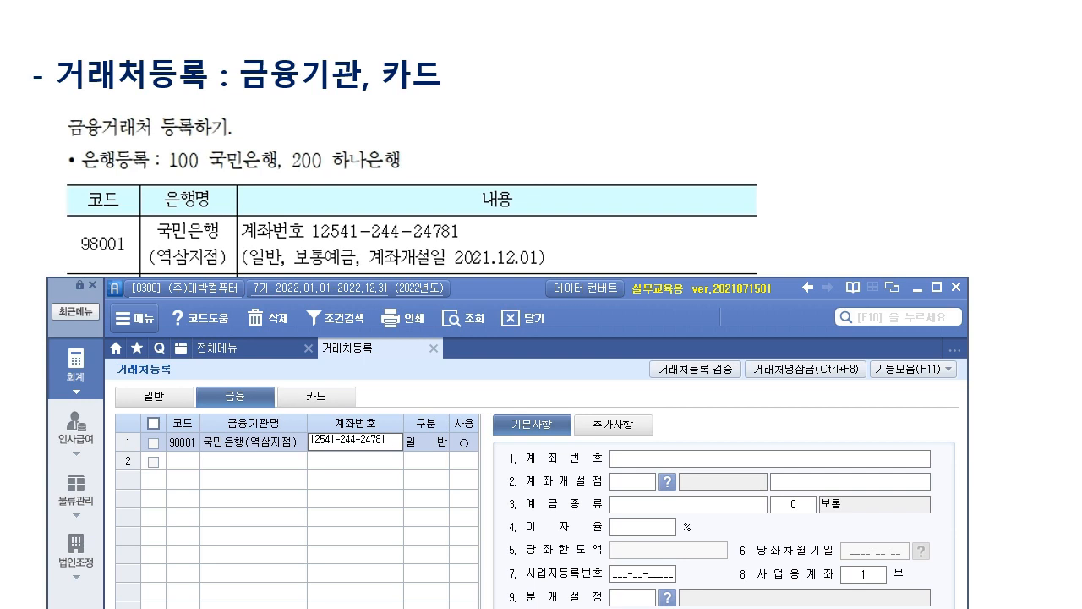
key(Return)
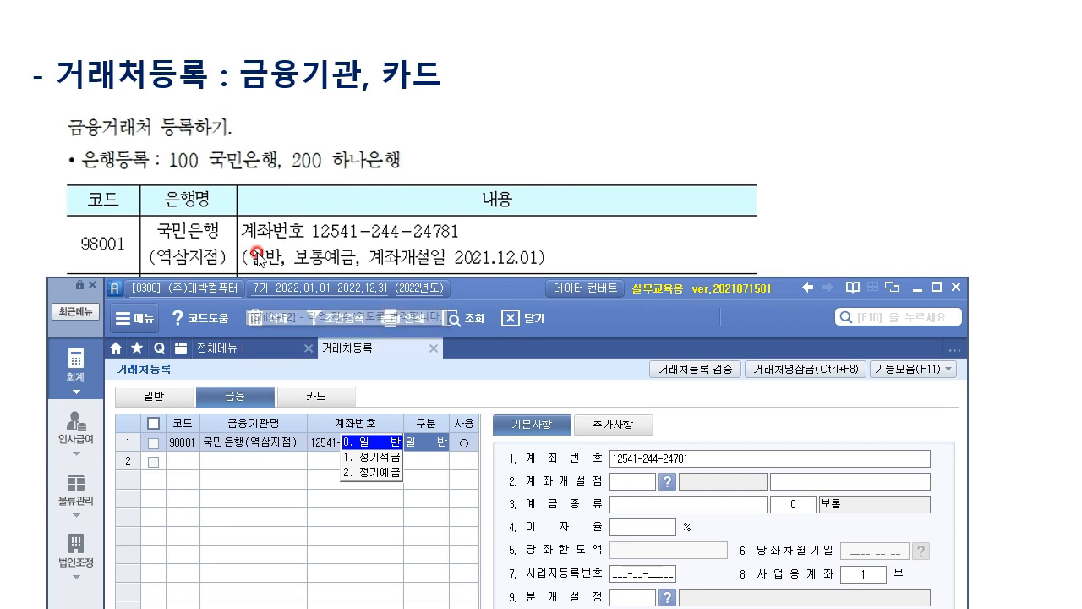
click(457, 445)
click(632, 480)
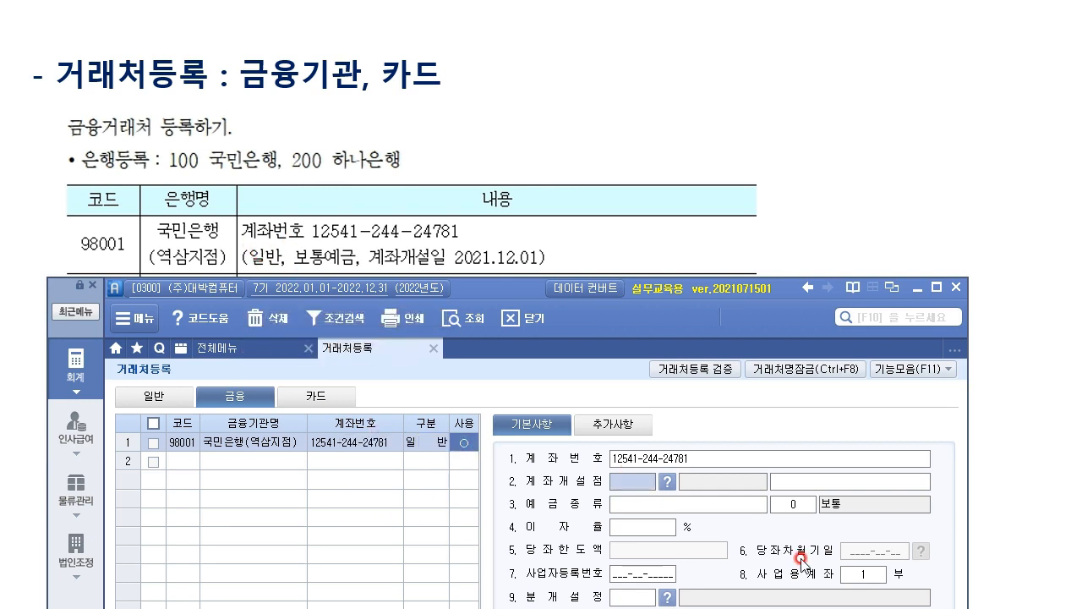
Choose 100 국민은행 as the account-opening bank via the 계좌개설점 lookup.
click(668, 482)
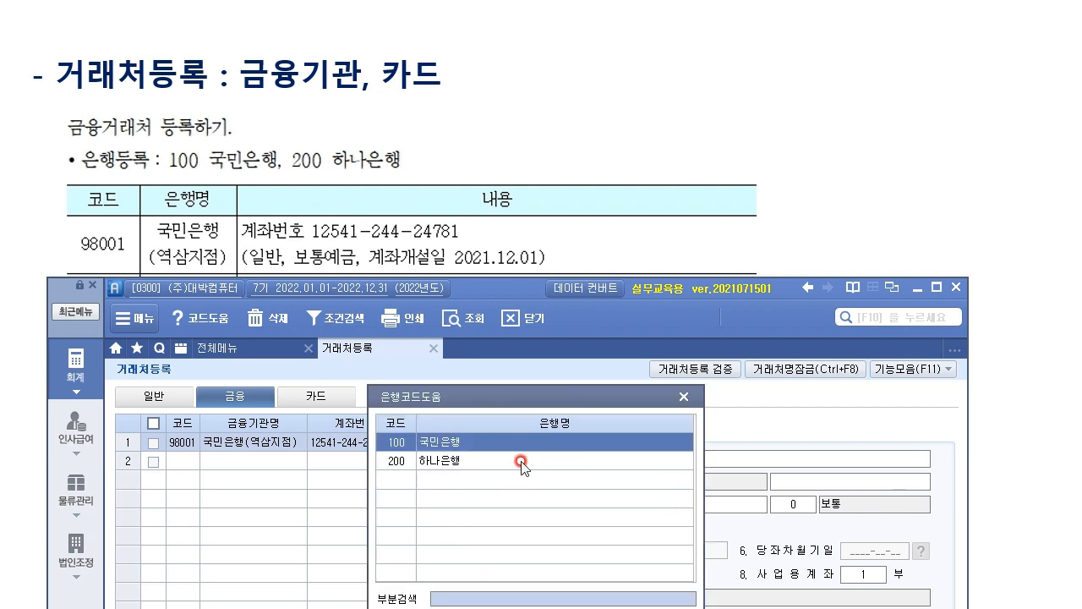
click(453, 442)
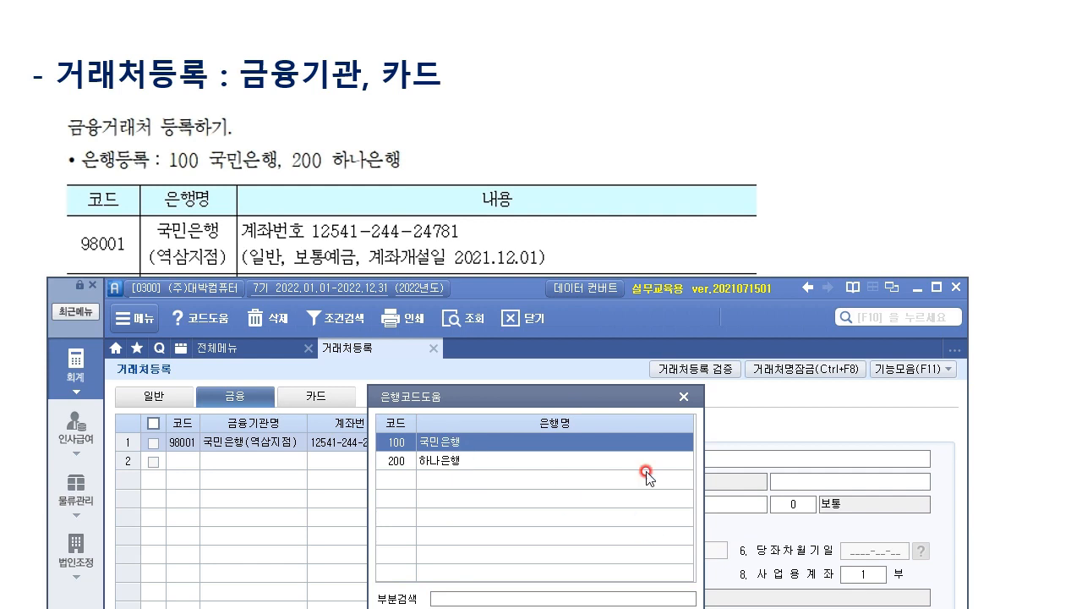
drag(615, 400, 616, 255)
click(503, 500)
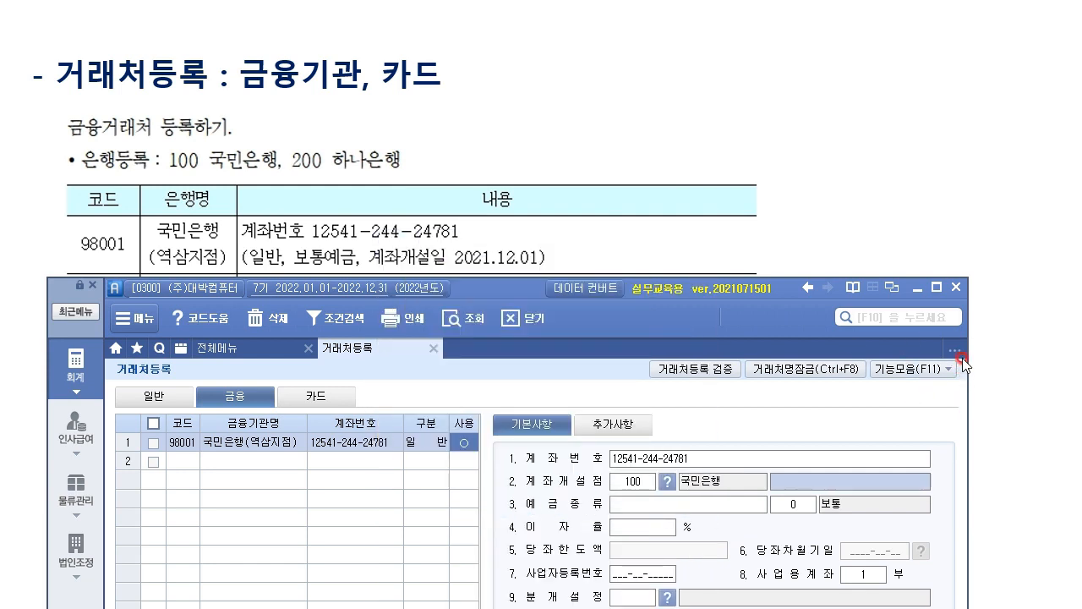
Name the branch 역삼지점 and set the deposit type to 보통예금.
click(747, 482)
text(역삼ㅈ)
text(점)
key(Return)
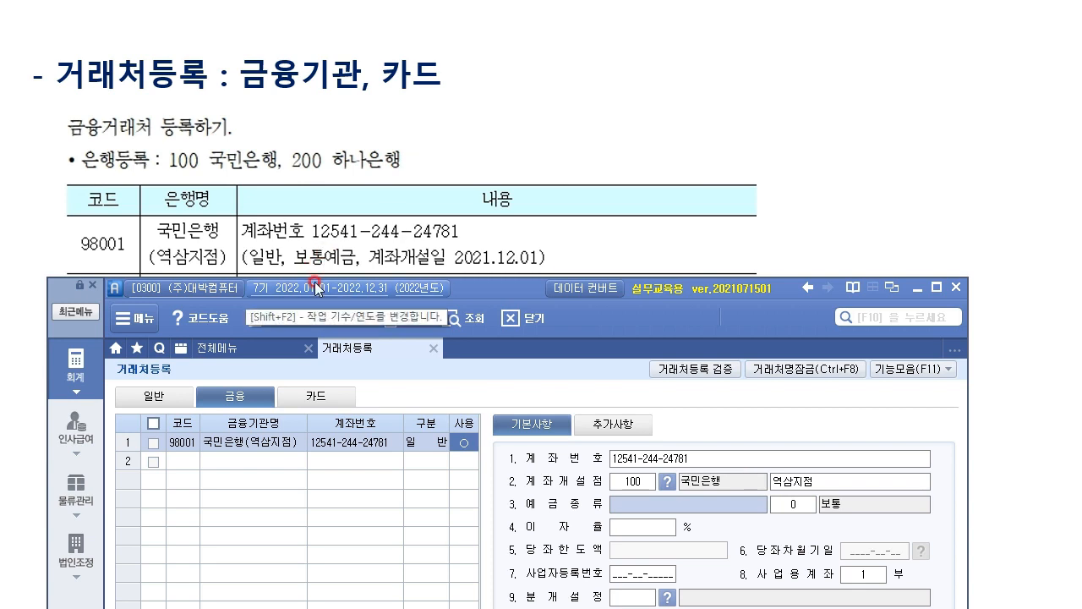
text(보통예금)
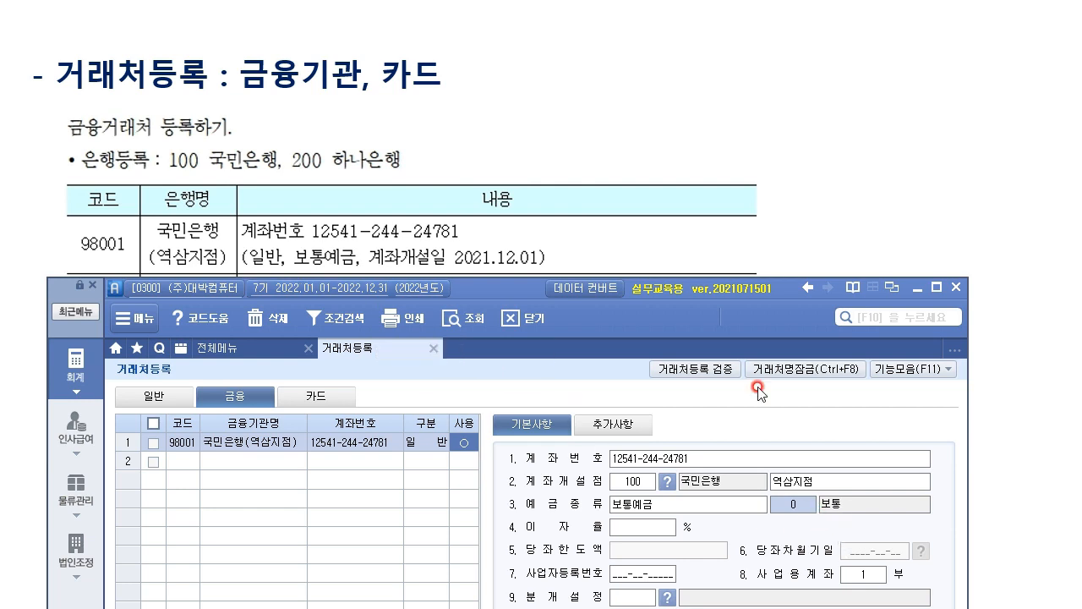
drag(513, 284, 530, 52)
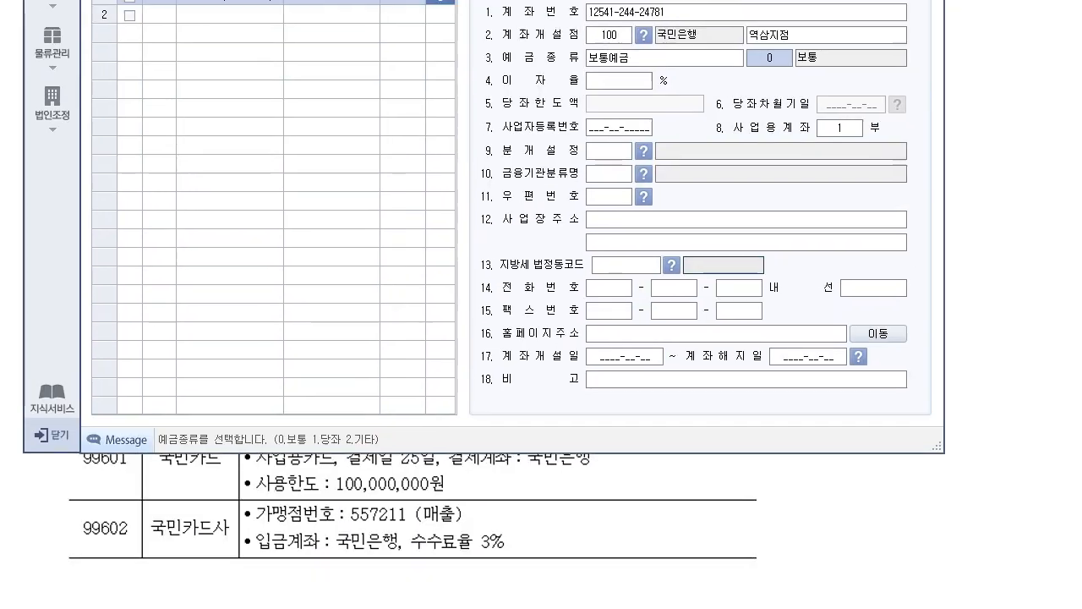
drag(498, 0, 499, 1)
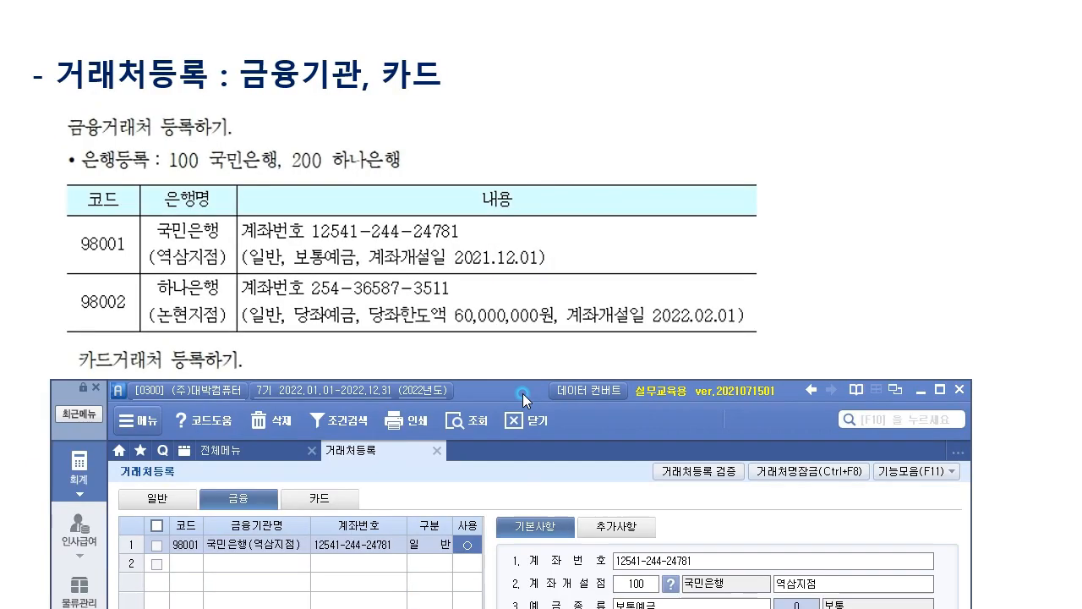
drag(522, 393, 518, 283)
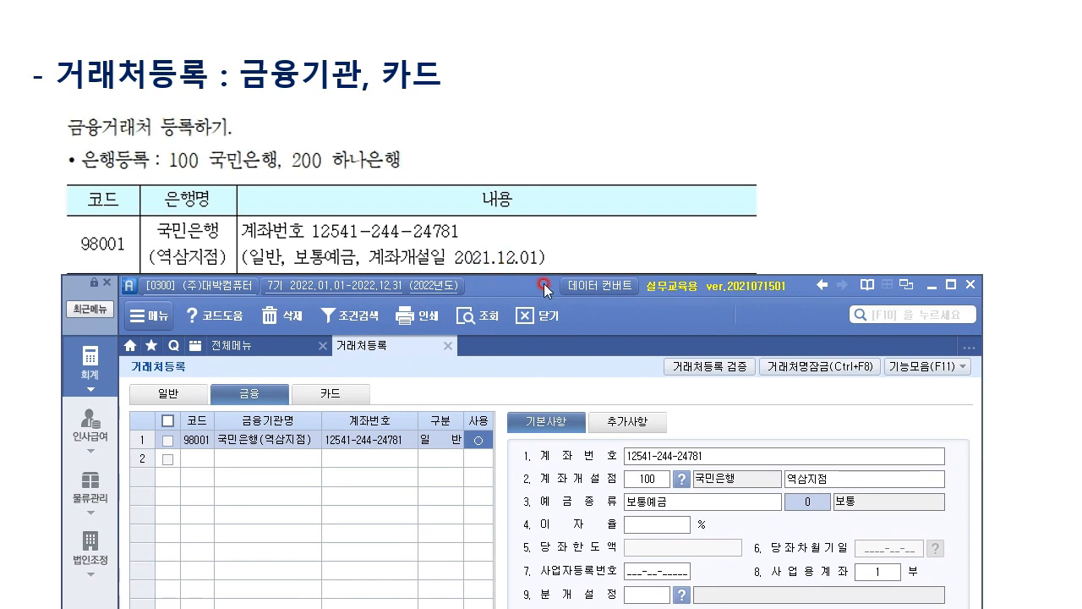
Set the 98001 account opening date to 2021-12-01.
drag(544, 286, 510, 25)
click(657, 545)
text(2021-__-__)
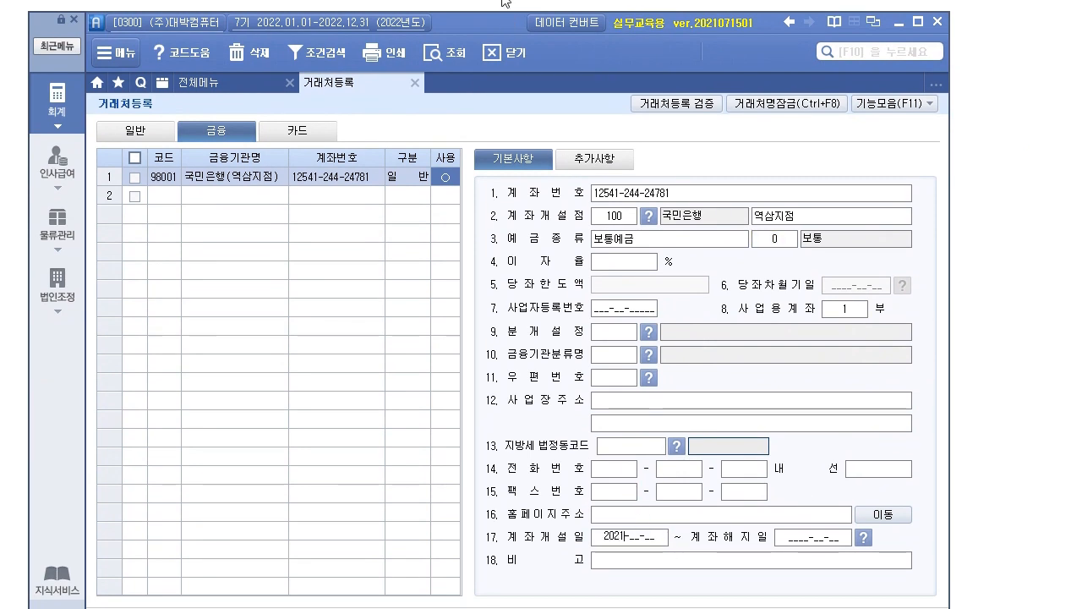
mouse_move(505, 28)
mouse_down()
mouse_move(507, 256)
mouse_move(505, 32)
mouse_up()
text(021-12-01)
key(Return)
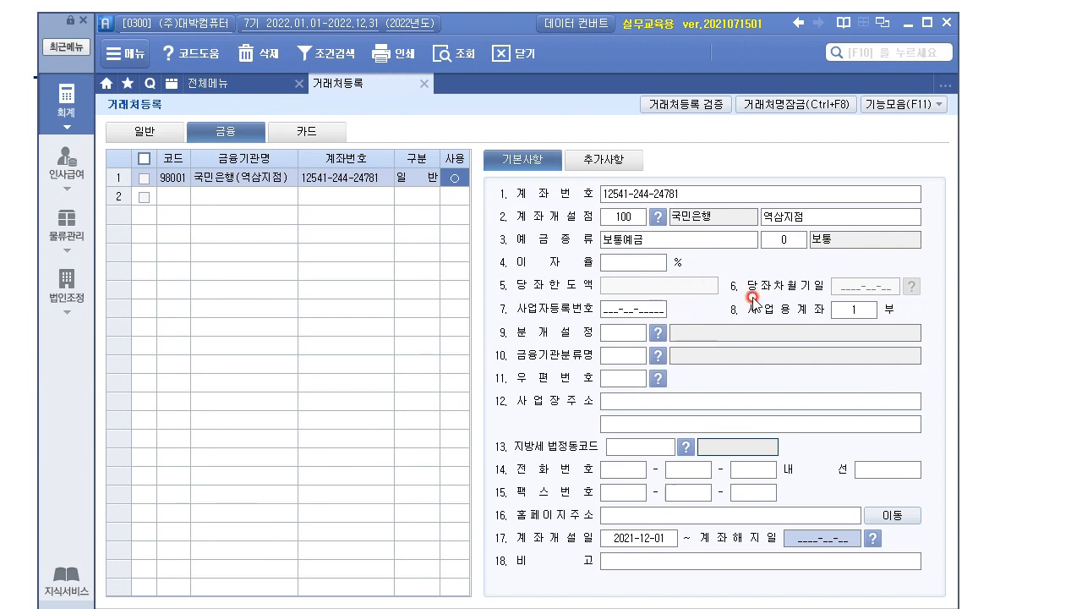
click(633, 264)
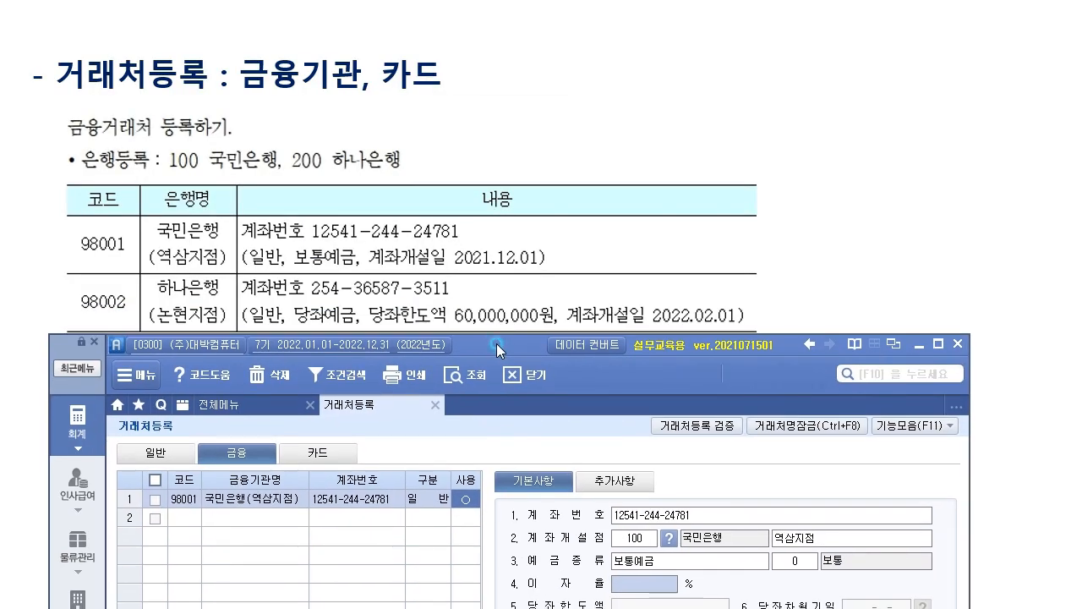
Select the empty second row, then bring forward the lecture slide's card-registration table.
click(183, 517)
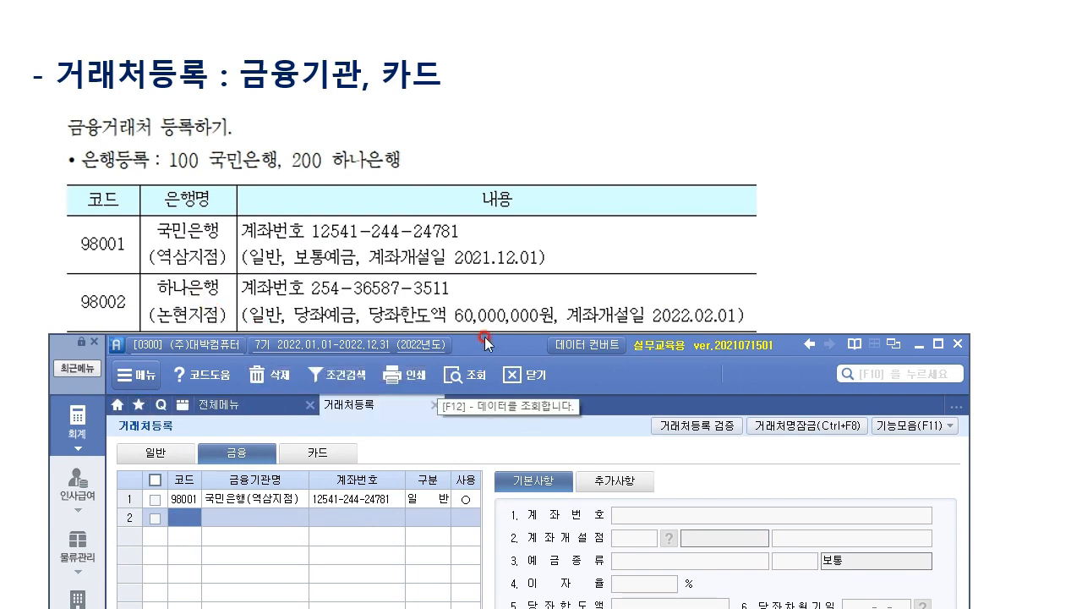
click(422, 499)
click(804, 566)
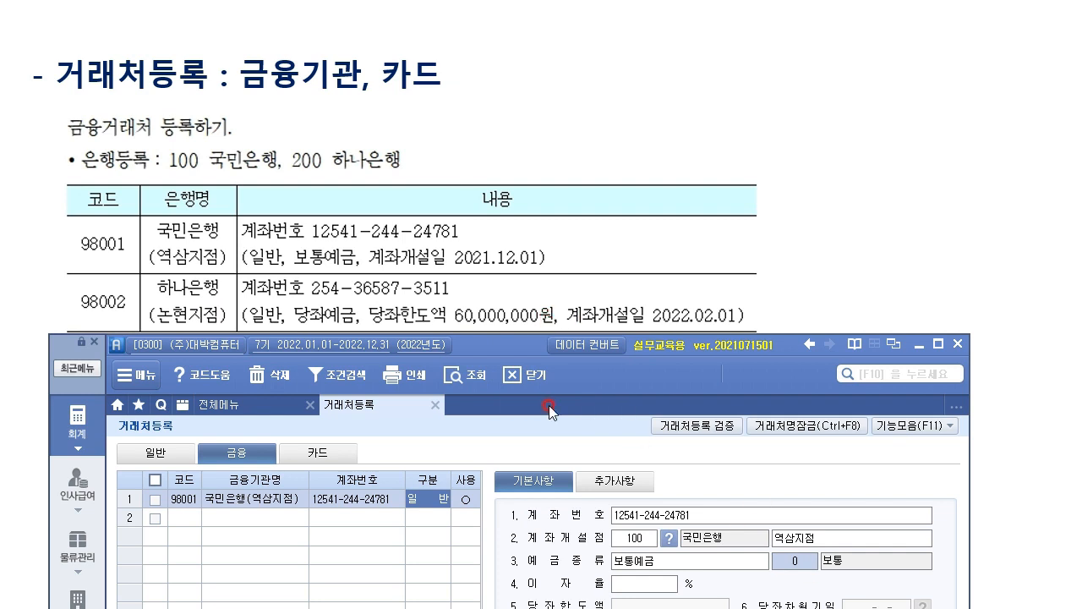
drag(514, 344, 594, 3)
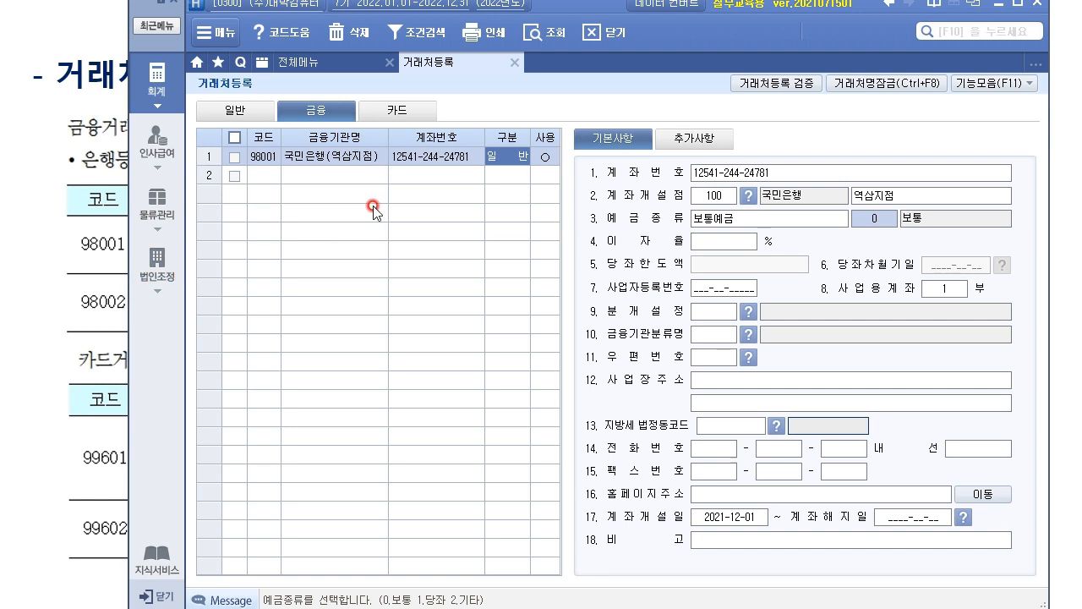
click(262, 176)
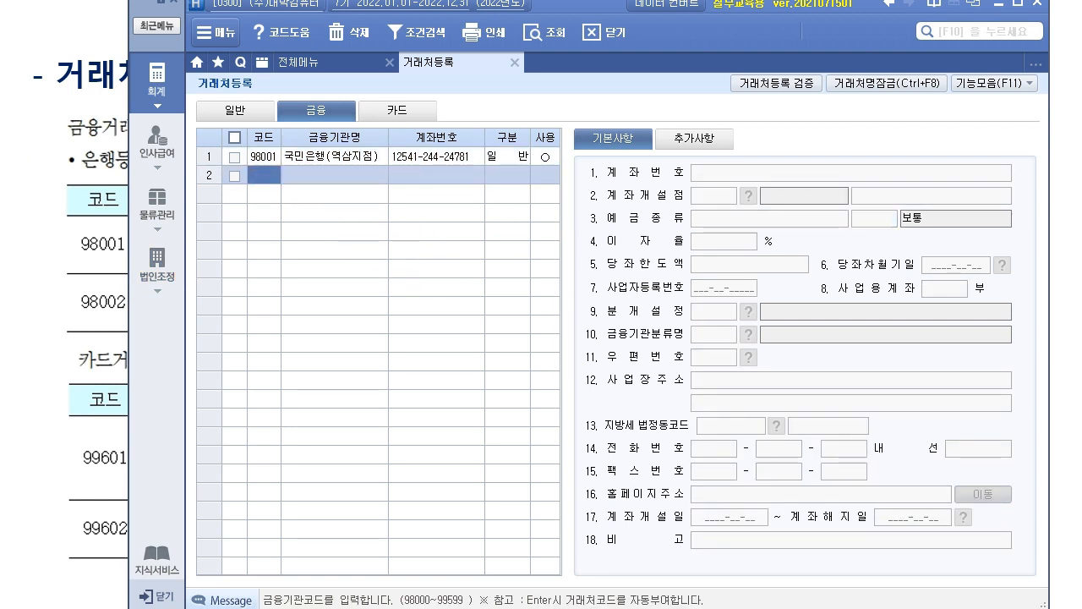
click(80, 442)
click(157, 448)
drag(652, 553, 648, 519)
Place the card table image over the bank table on the slide, then return to New sPLUS.
key(Delete)
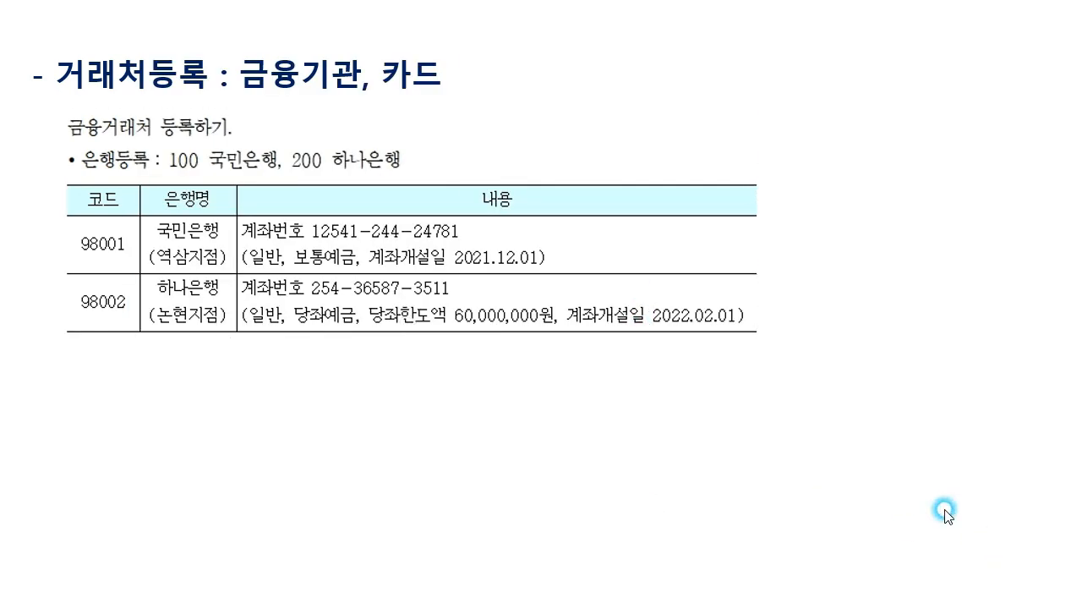
key(ctrl+v)
drag(555, 442, 568, 207)
click(877, 437)
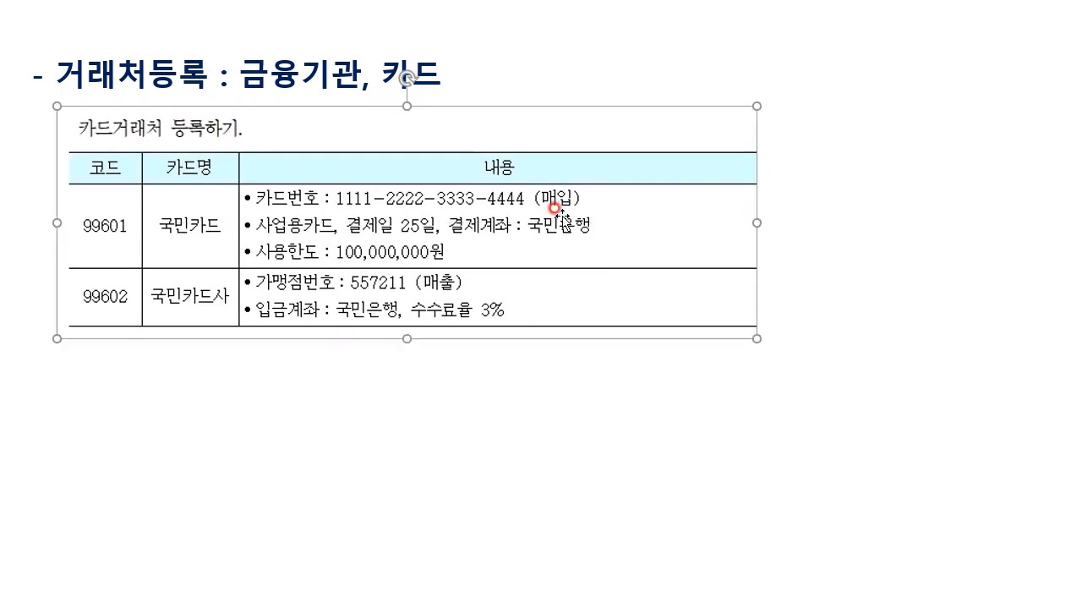
key(alt+Tab)
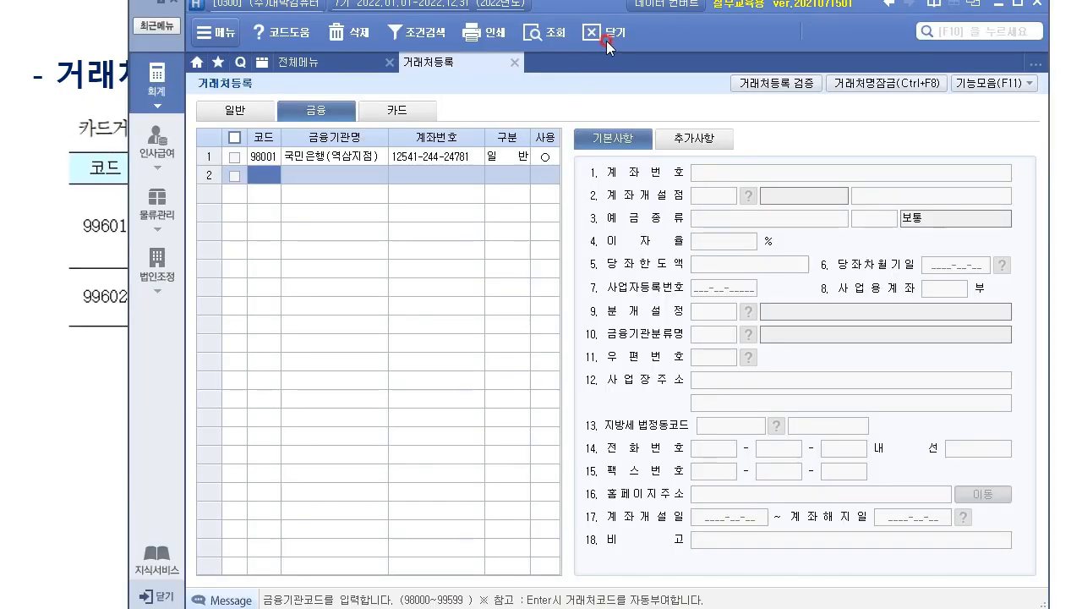
drag(606, 12, 512, 347)
On the 카드 tab, add card partner 99601 국민카드 with its card number.
click(338, 451)
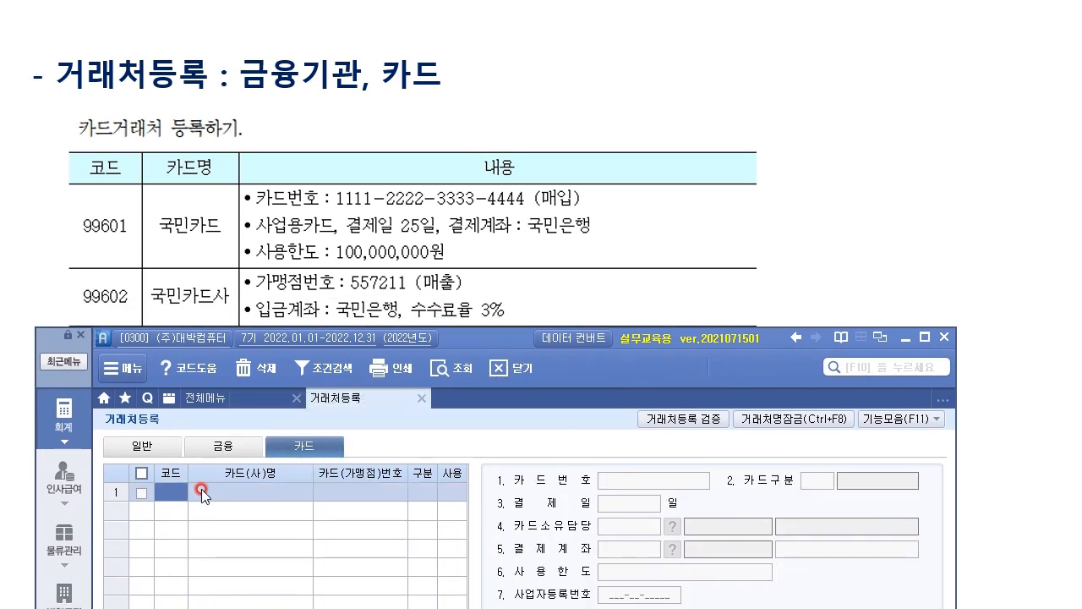
text(996)
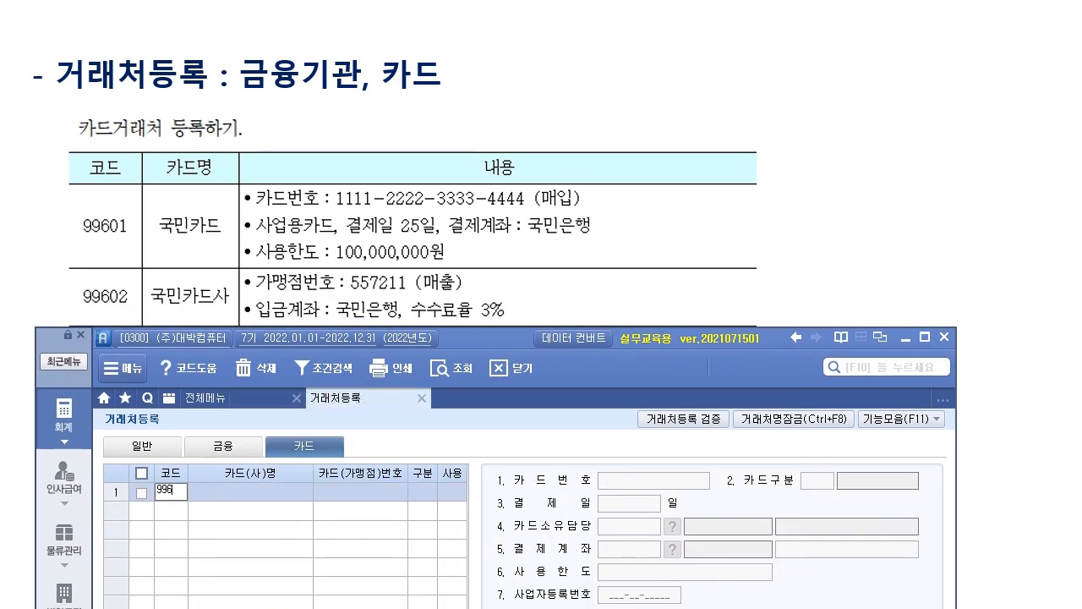
text(01)
key(Return)
text(국민카드)
key(Return)
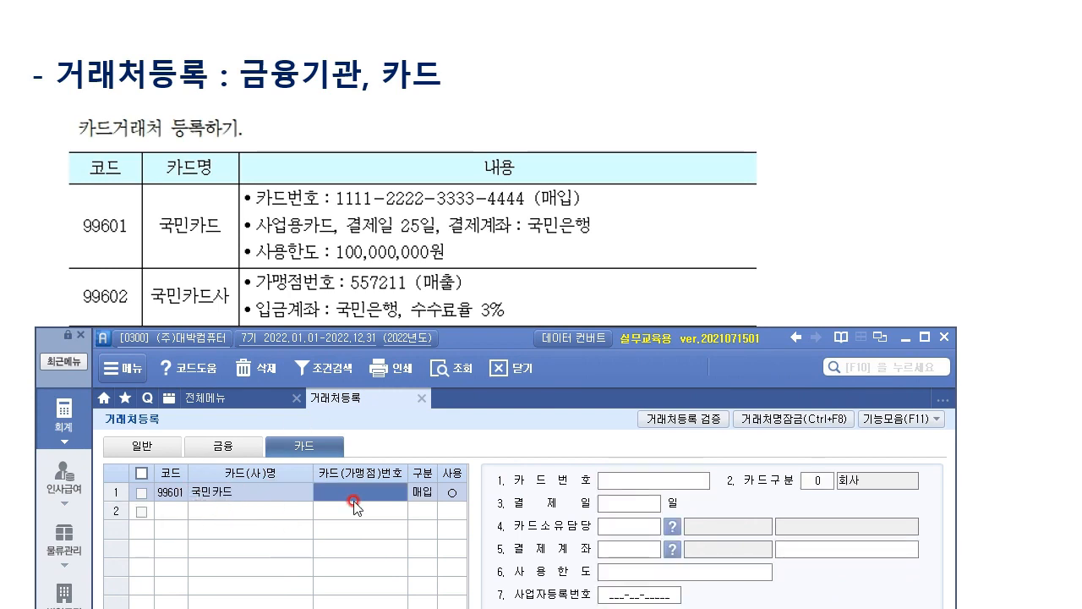
click(781, 583)
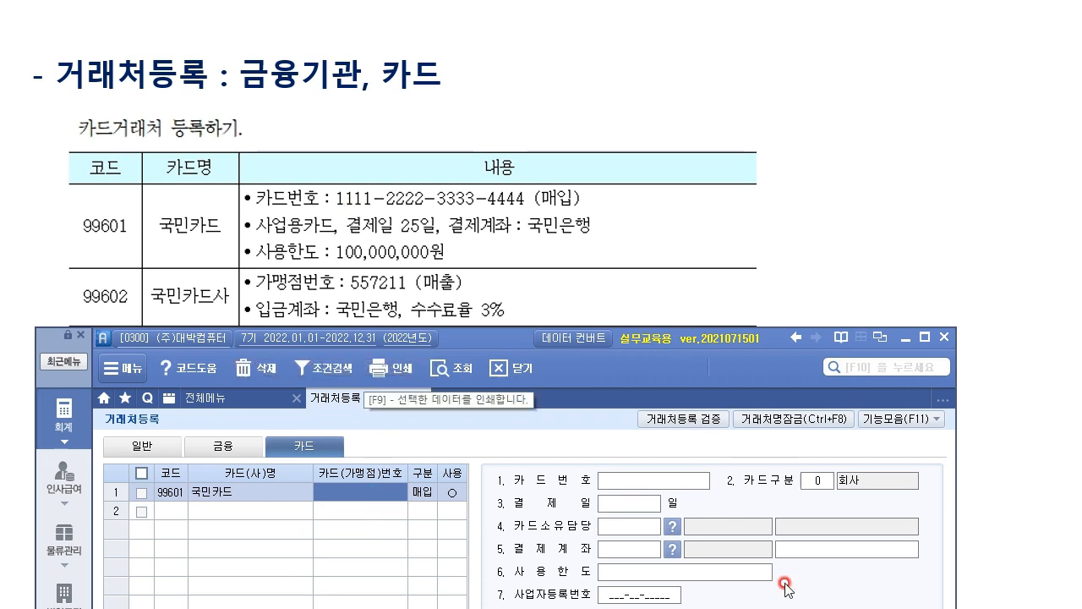
text(1111-22)
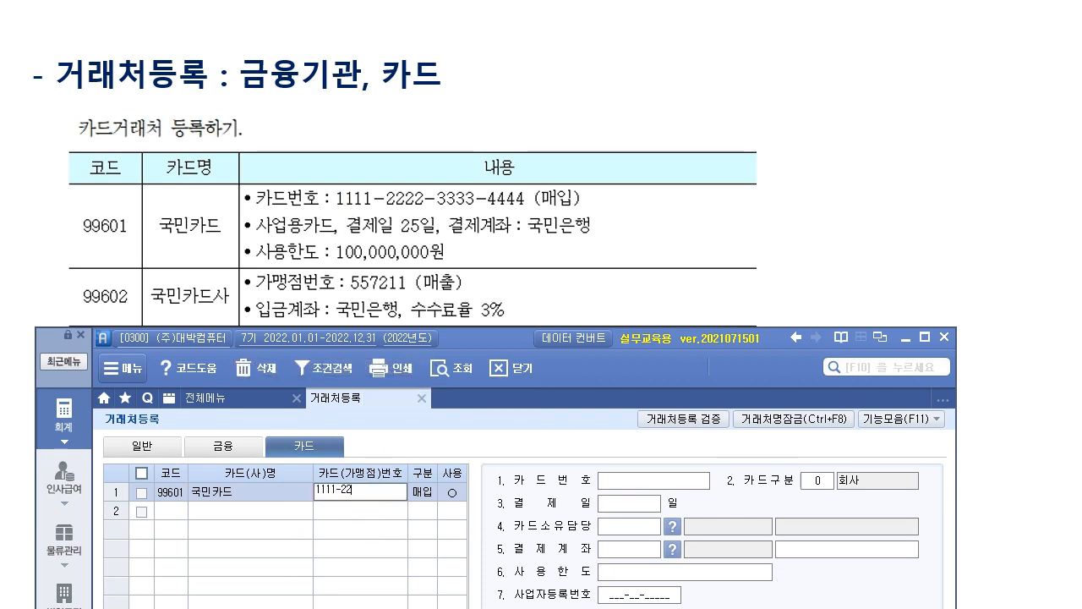
key(BackSpace)
key(BackSpace)
key(BackSpace)
key(BackSpace)
text(-2222-3333-4444)
key(Return)
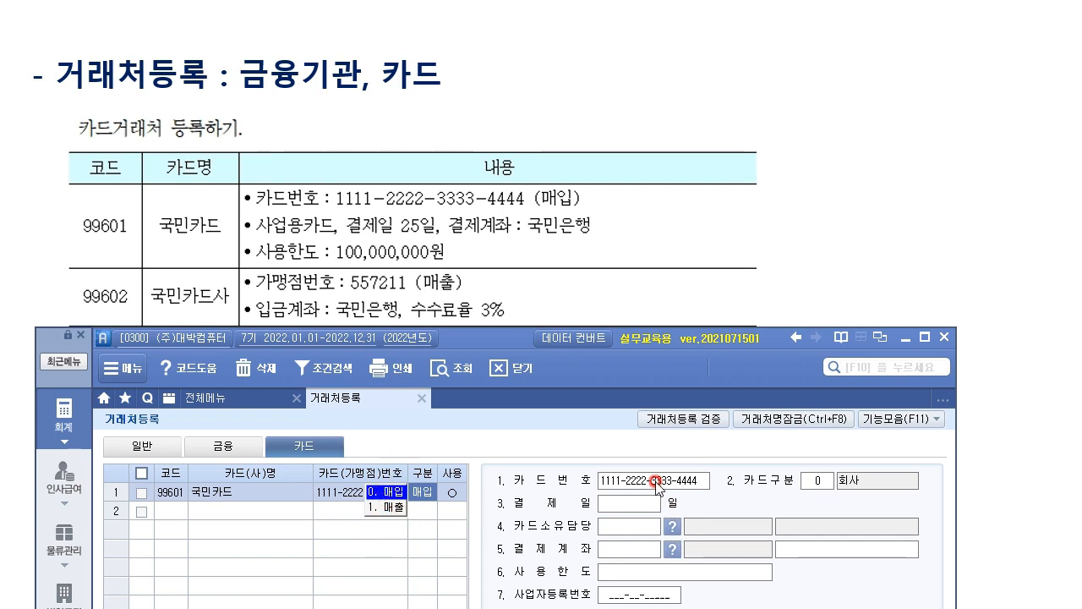
Keep card type 0.매입 and usage ○, and set payment day 25.
click(387, 492)
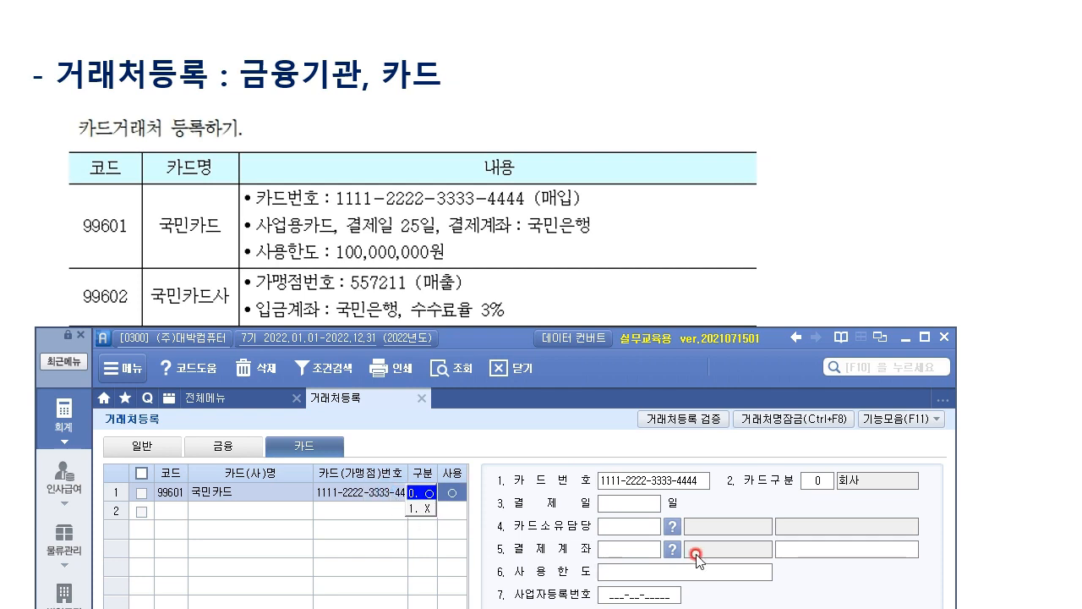
click(628, 504)
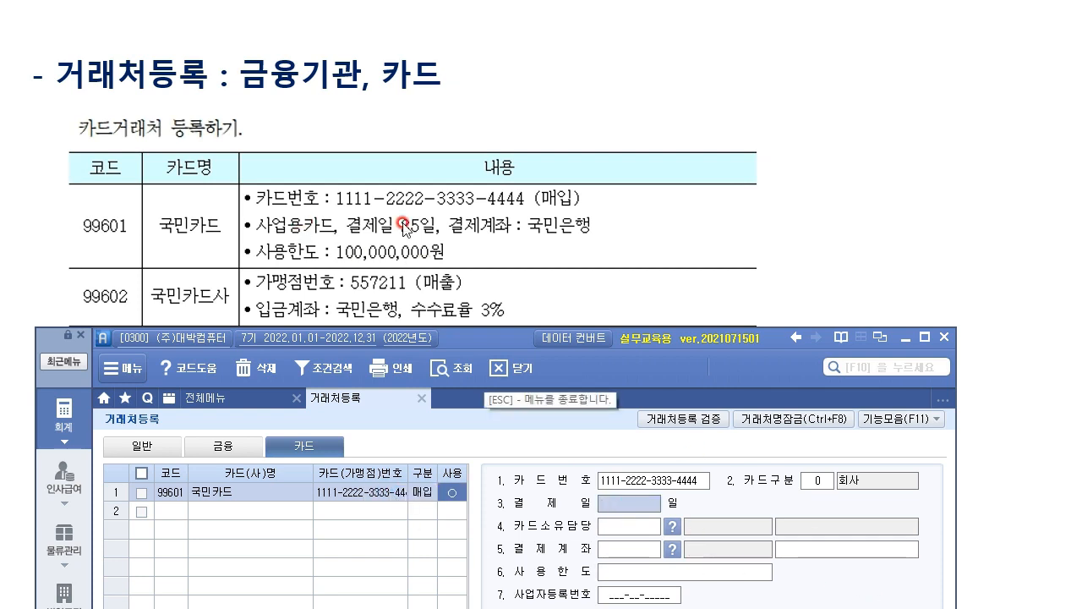
text(25)
key(Return)
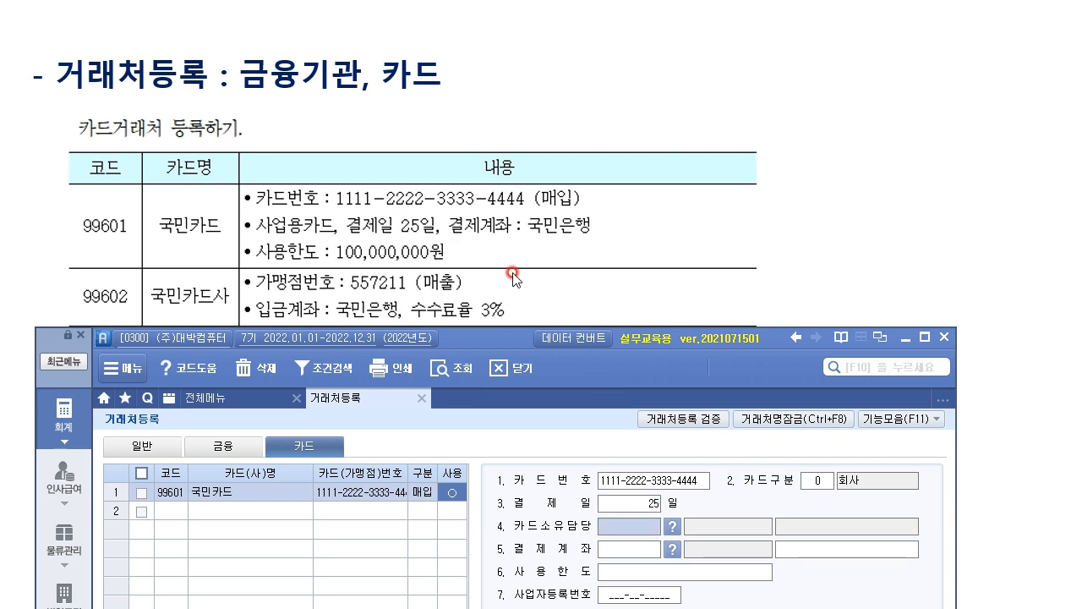
click(827, 479)
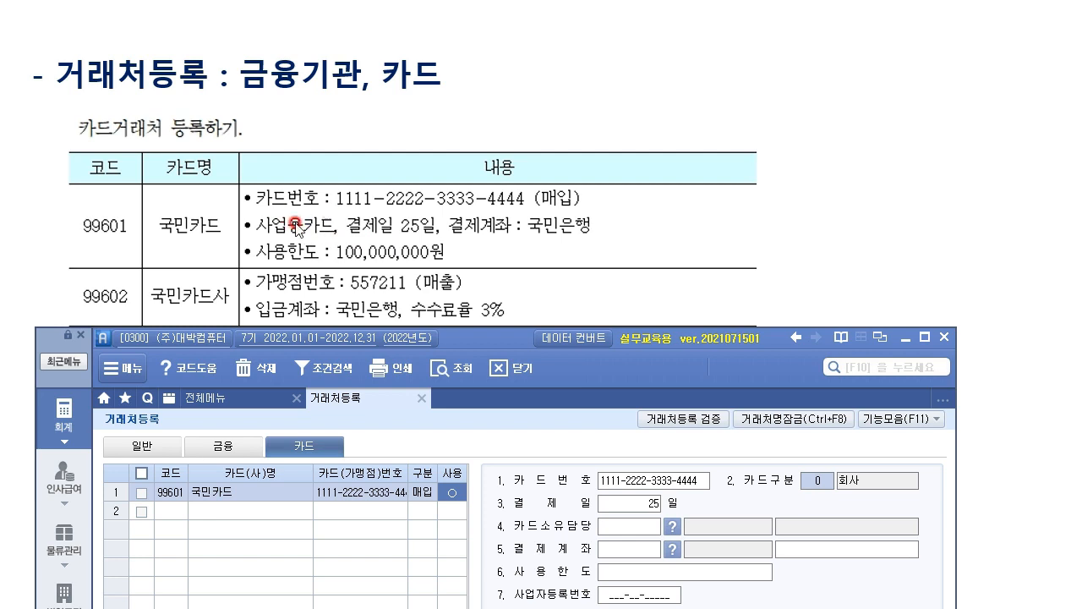
Set card type 2 회사사업용, keep payment day 25, and pick 98001 국민은행 as settlement account.
drag(491, 337, 493, 207)
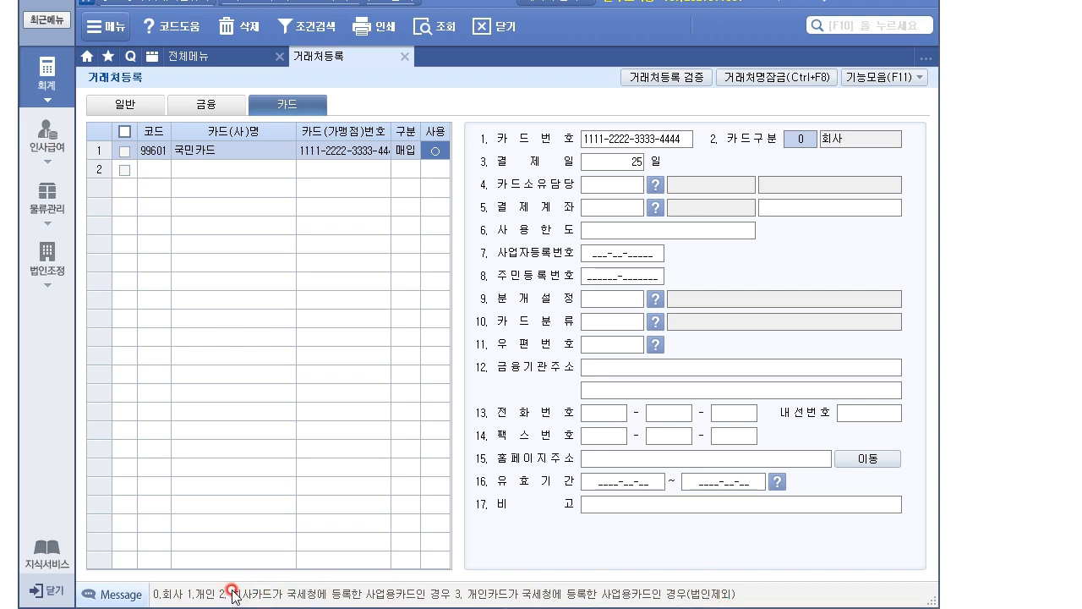
text(2)
key(Return)
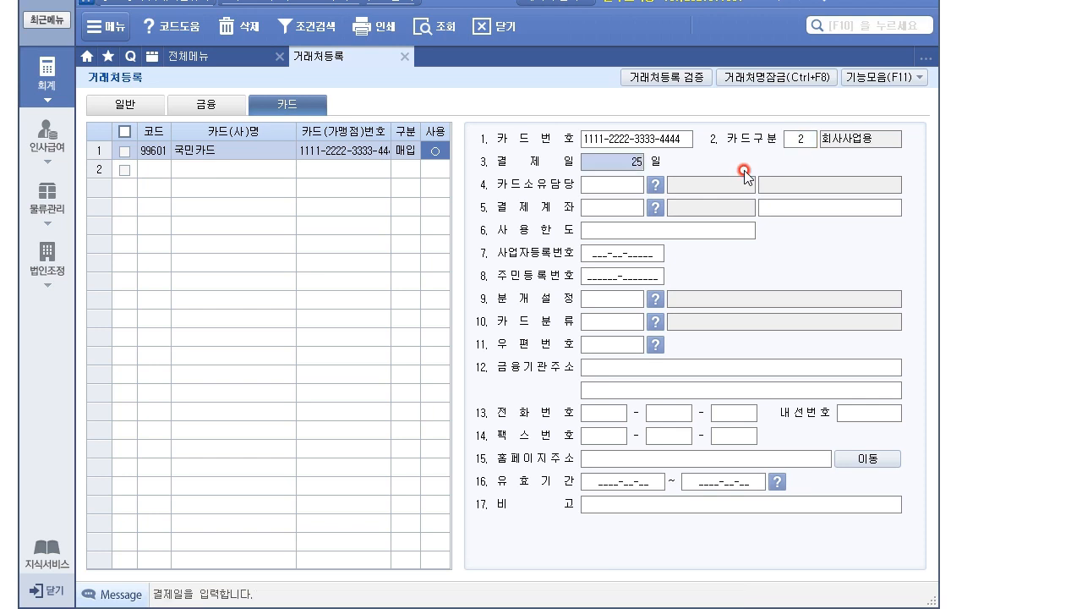
key(Return)
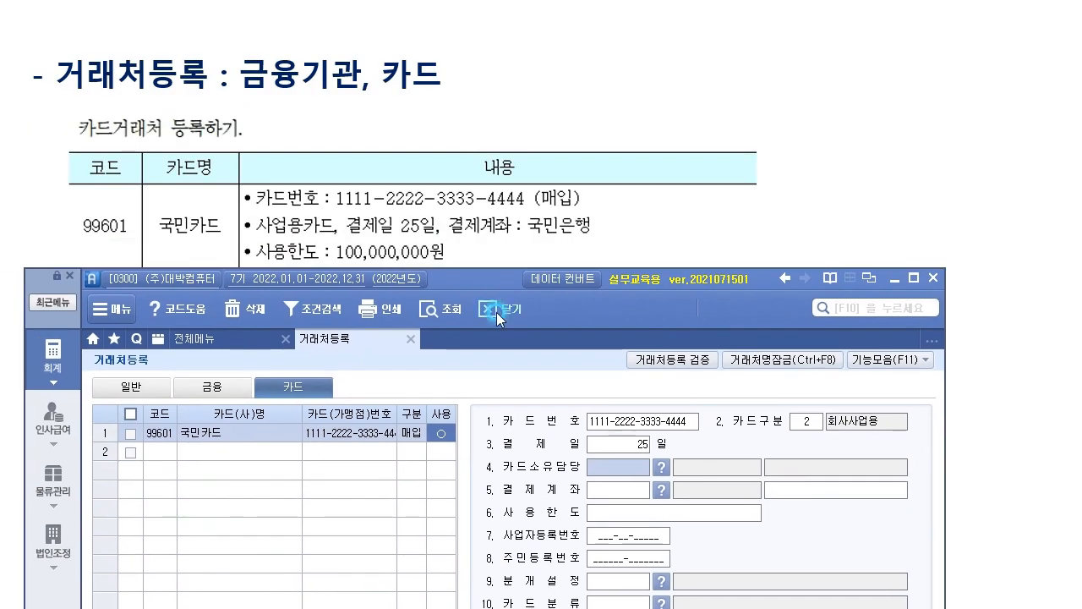
click(636, 489)
click(630, 490)
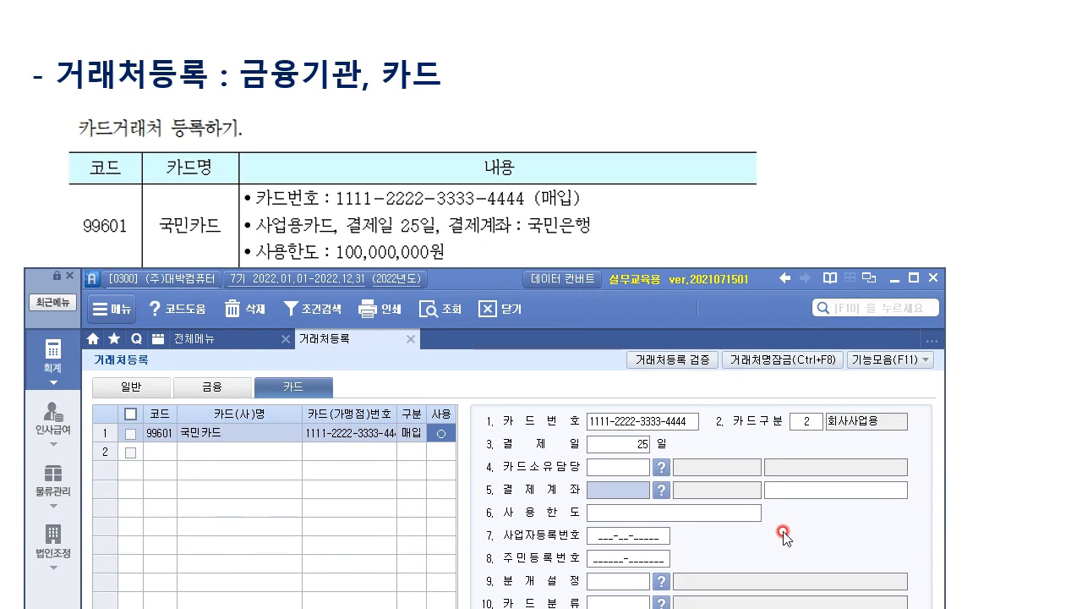
key(F2)
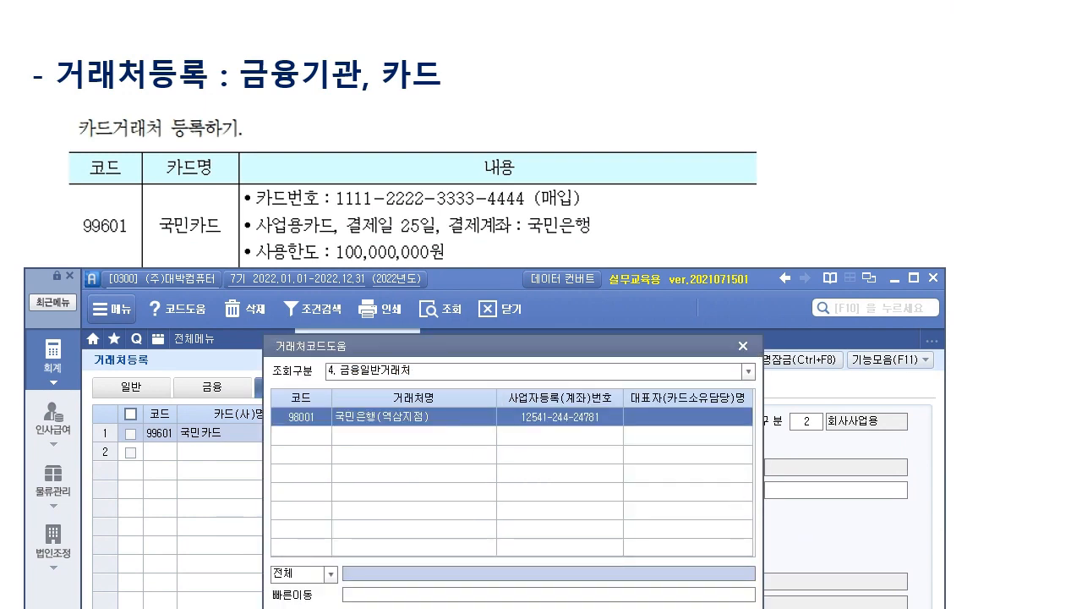
key(Return)
Enter a usage limit of 100,000,000 for card 99601.
click(744, 510)
click(801, 490)
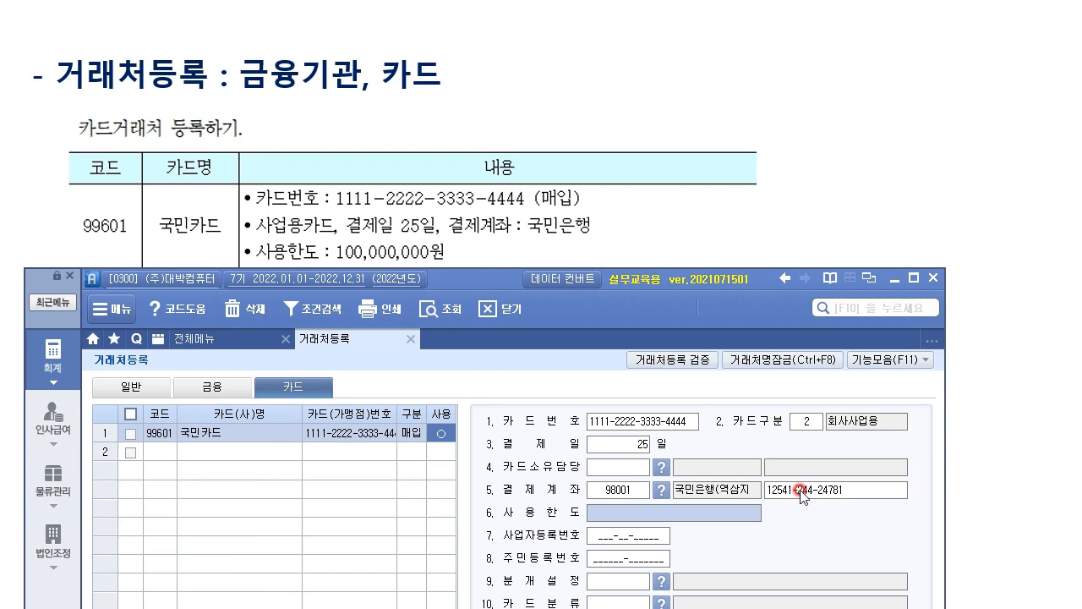
text(100)
key(Return)
click(799, 491)
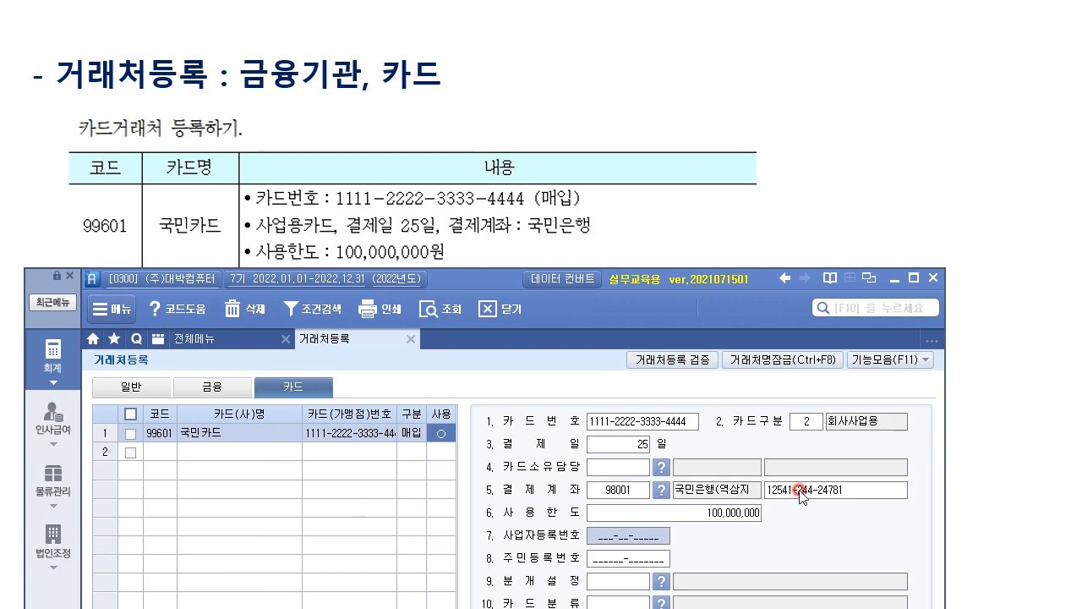
drag(507, 278, 484, 97)
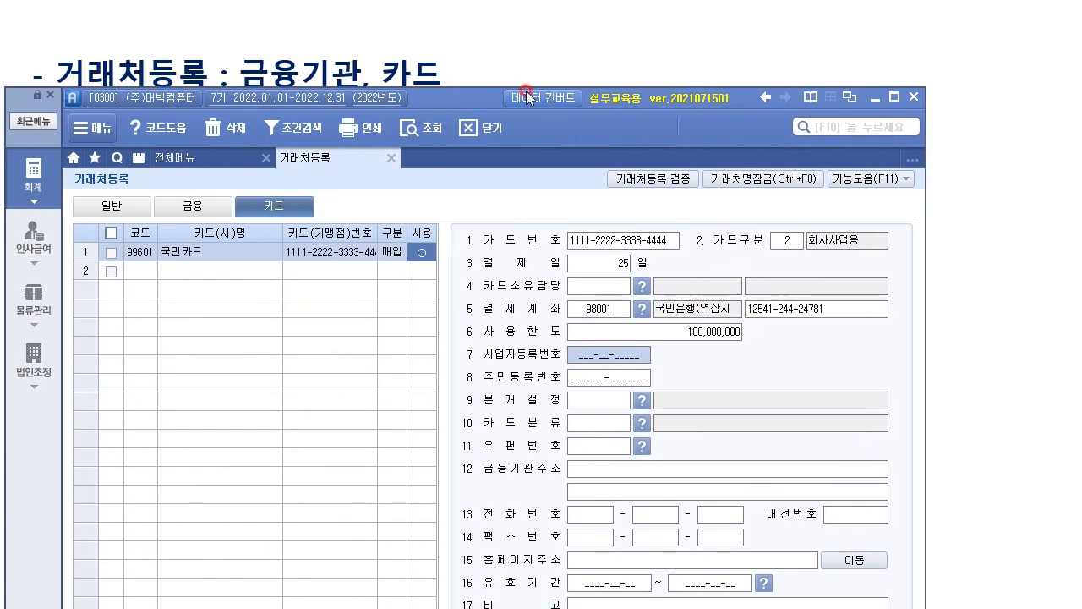
drag(482, 97, 509, 334)
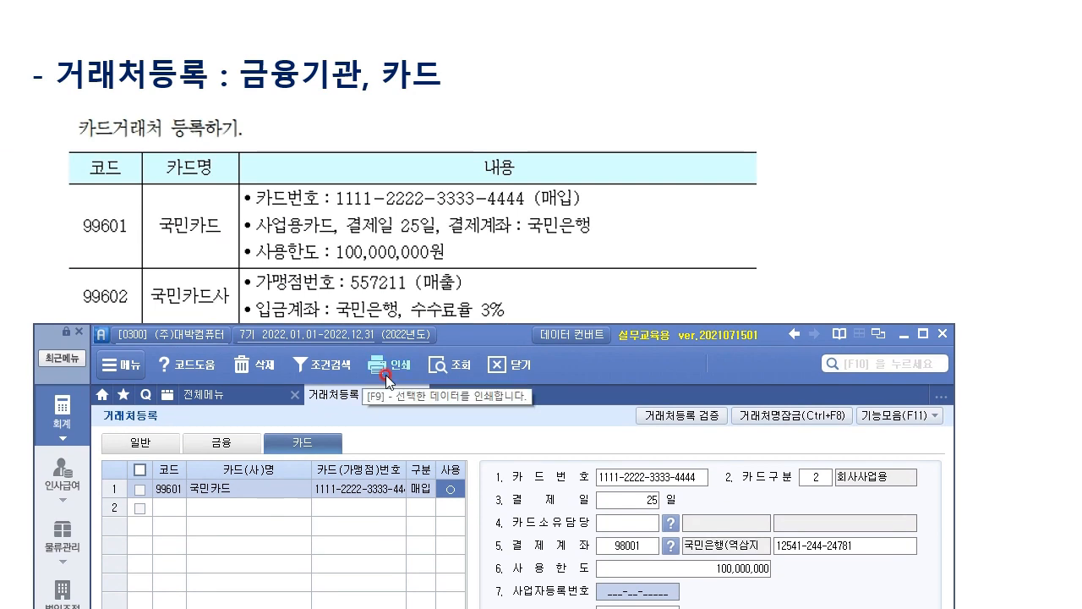
Add card partner 99602 국민카드사 with merchant number 557211 as an in-use 1.매출 card.
click(169, 509)
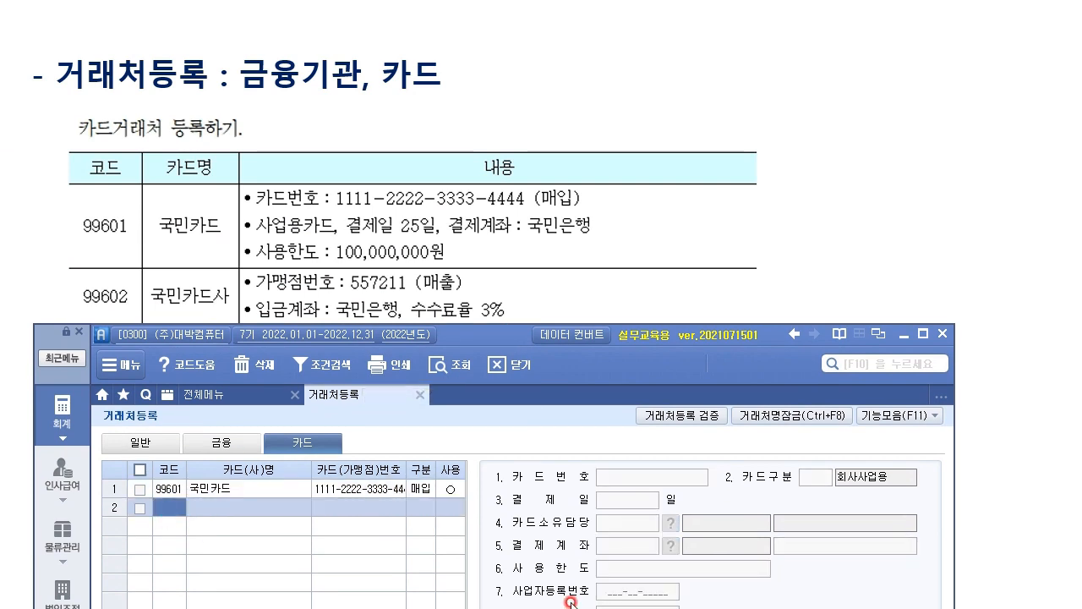
text(99602)
key(Return)
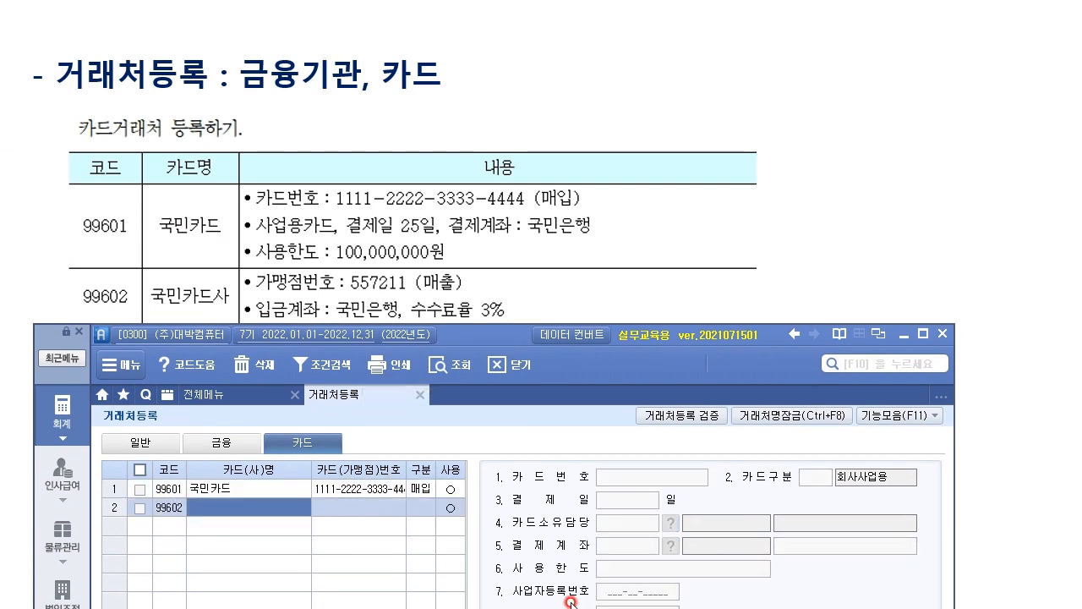
text(ㄱ)
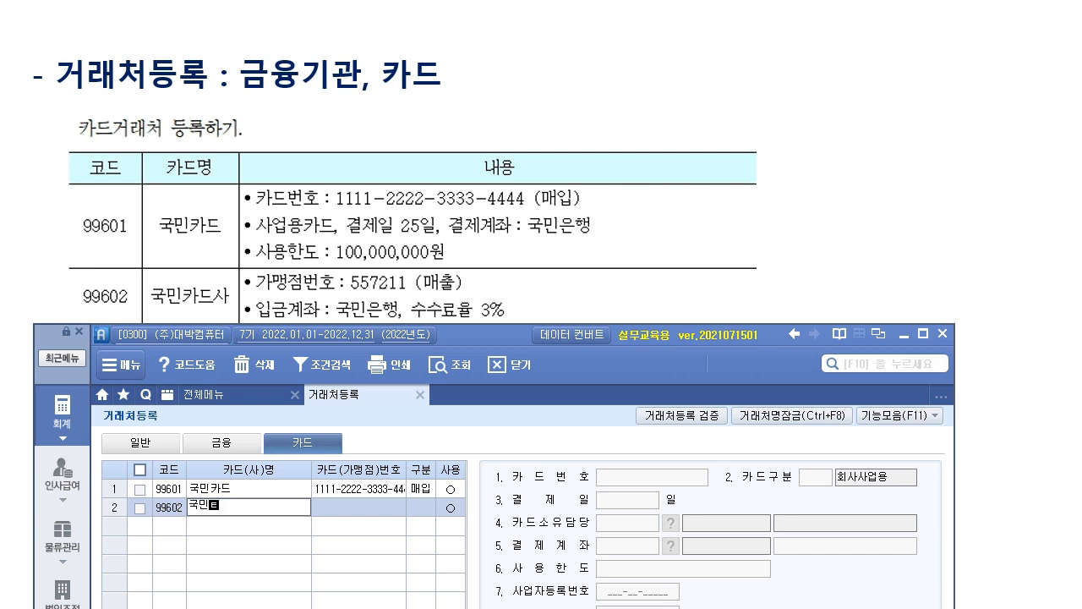
text(민카드사)
key(Return)
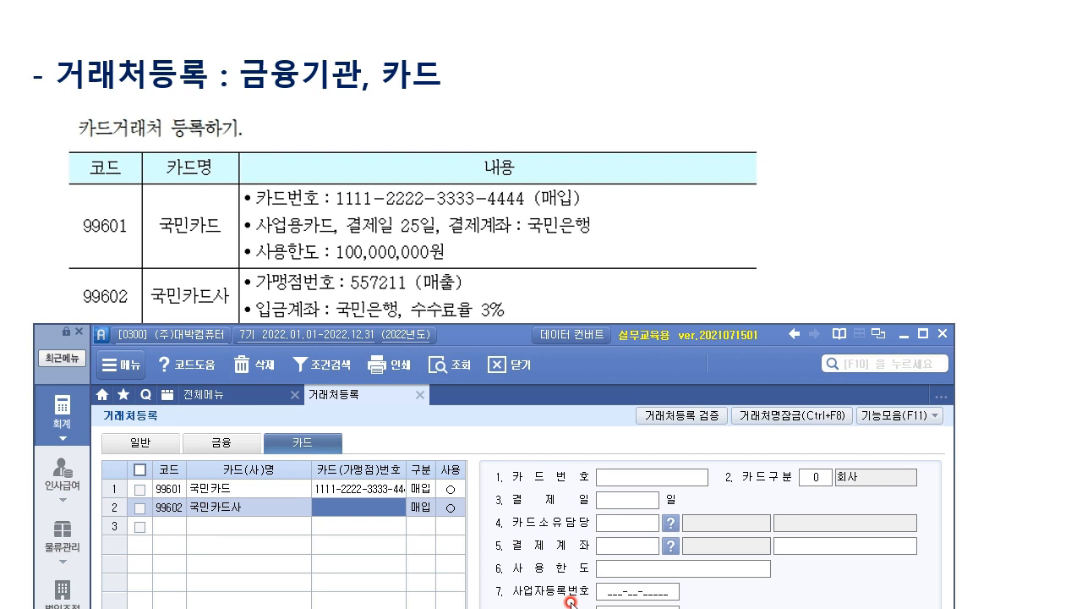
text(557)
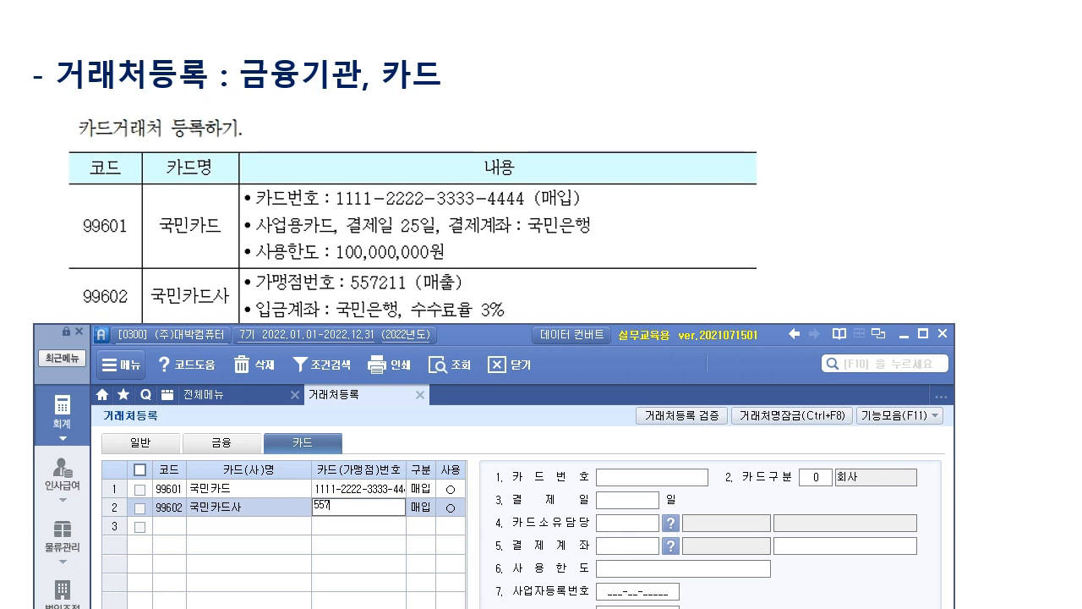
text(211)
key(Return)
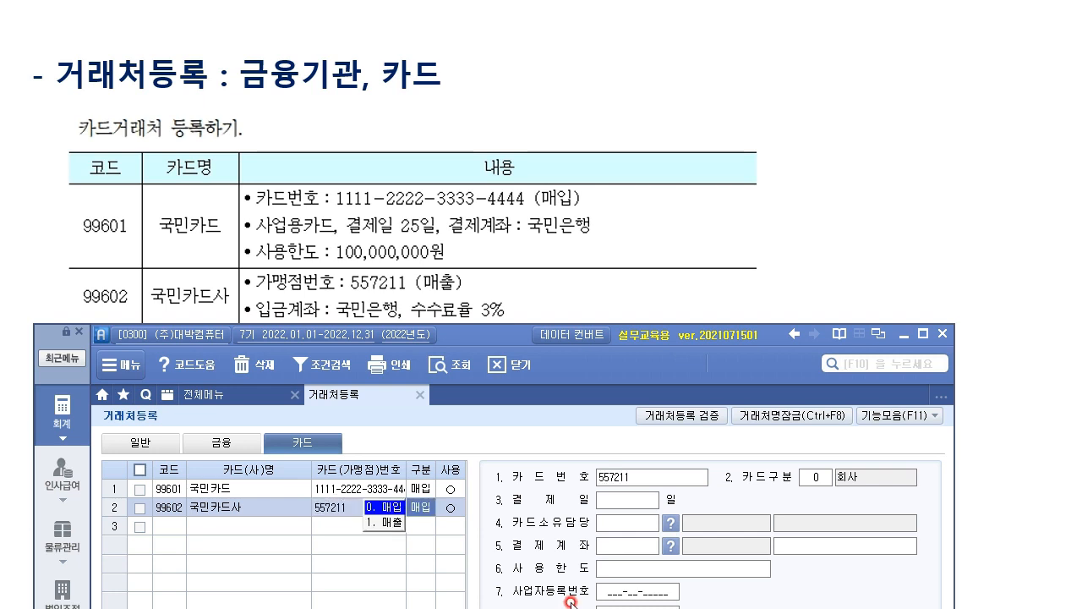
click(393, 523)
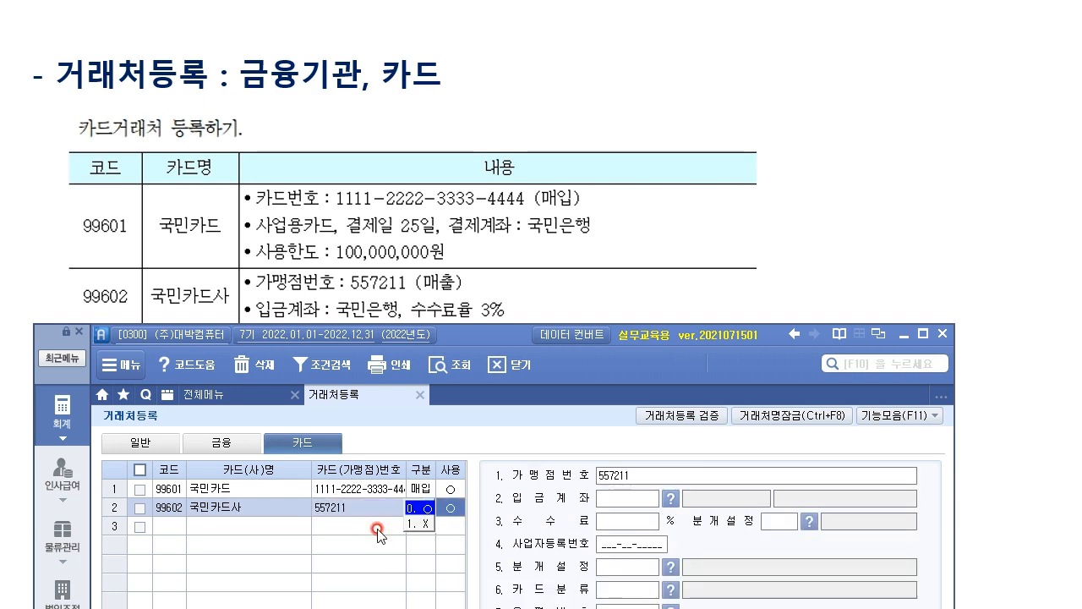
click(630, 480)
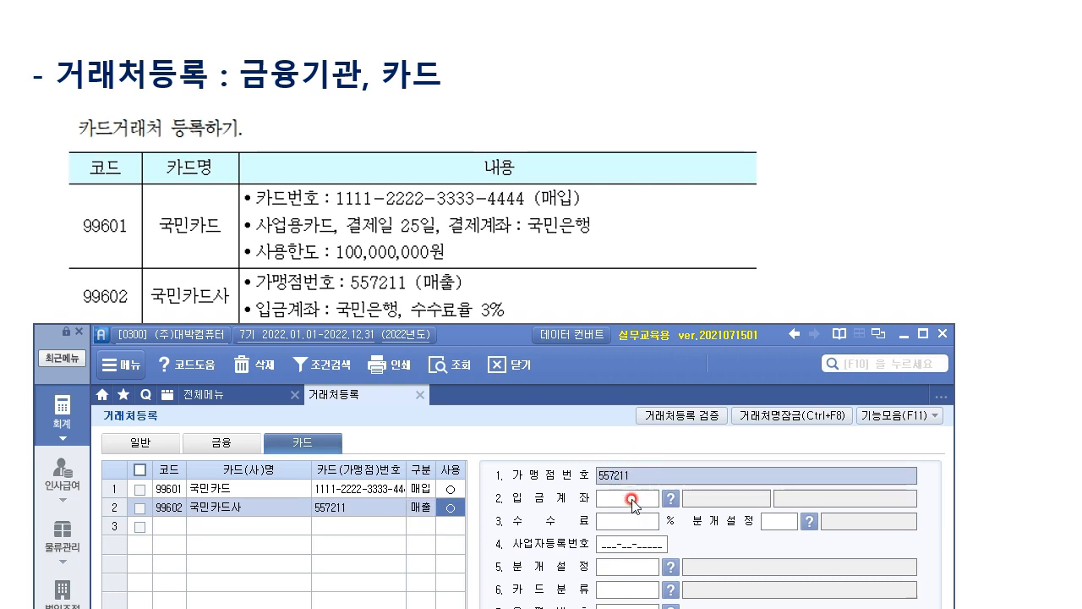
Set the deposit account to 98001 국민은행 and the fee to 3%.
click(421, 500)
click(619, 495)
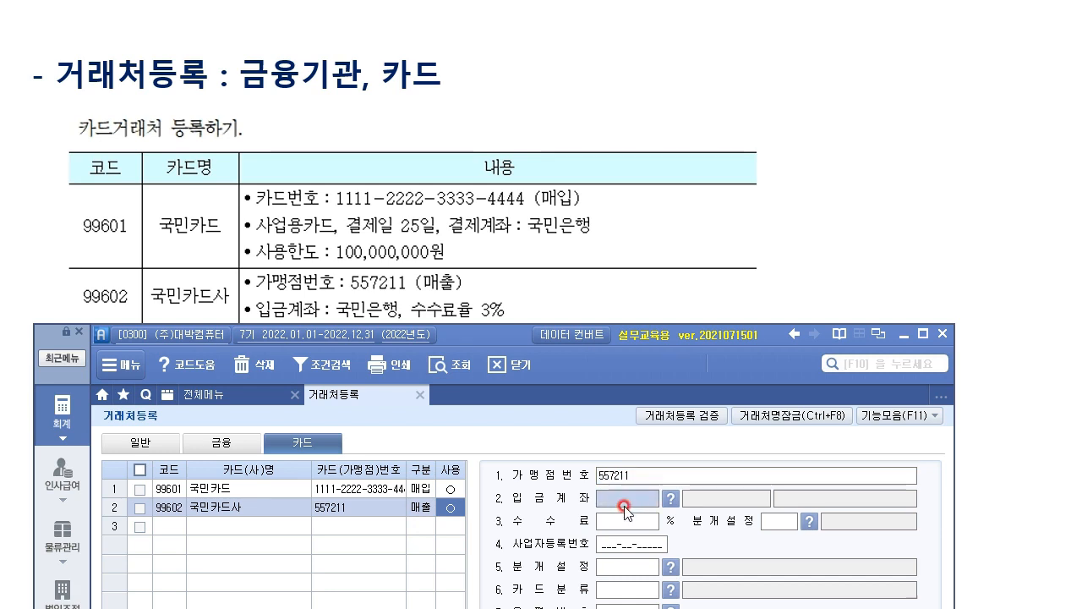
click(681, 501)
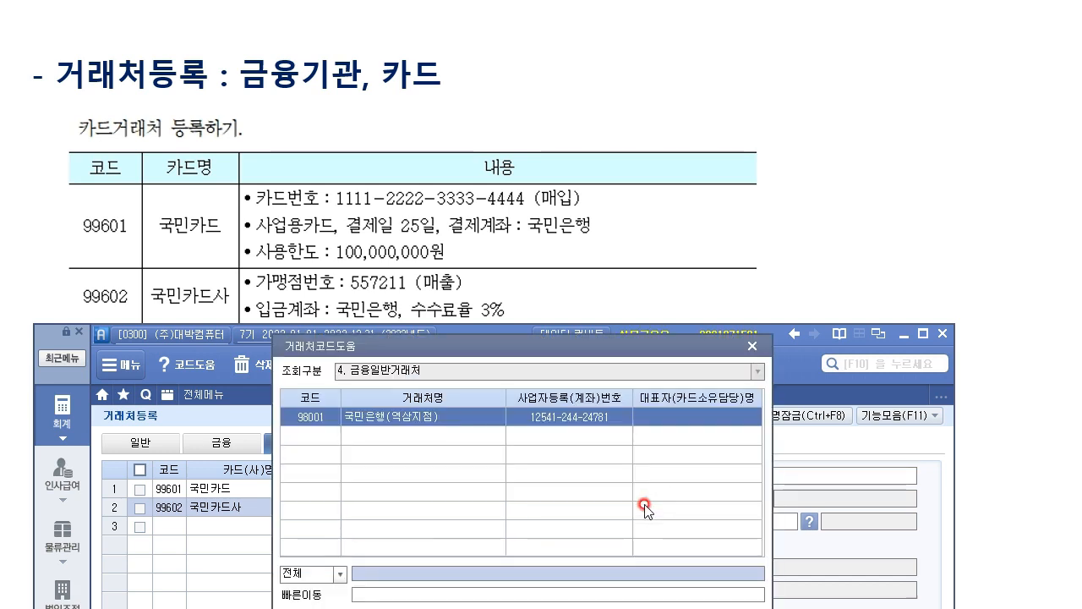
key(Return)
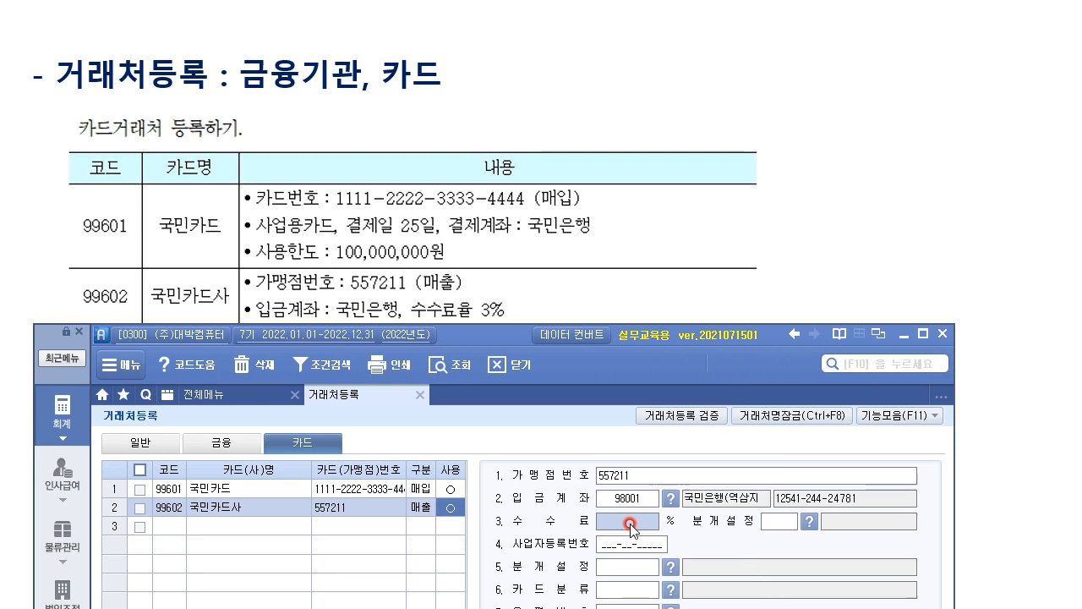
text(3)
key(Return)
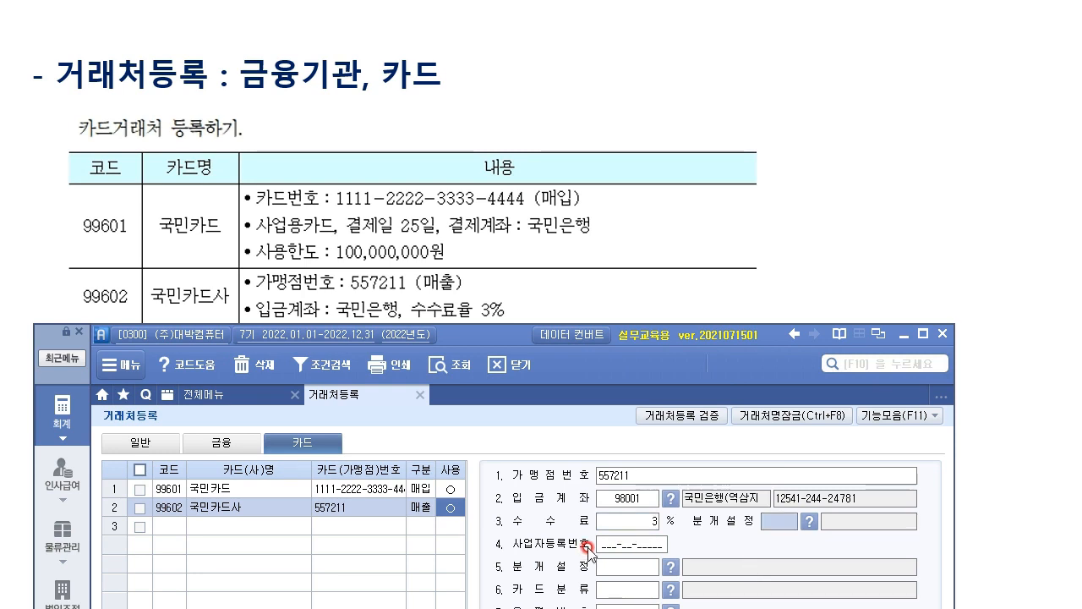
Dismiss the journal account lookup, review the partner lists, and advance to the partner-code accounts slide.
click(799, 520)
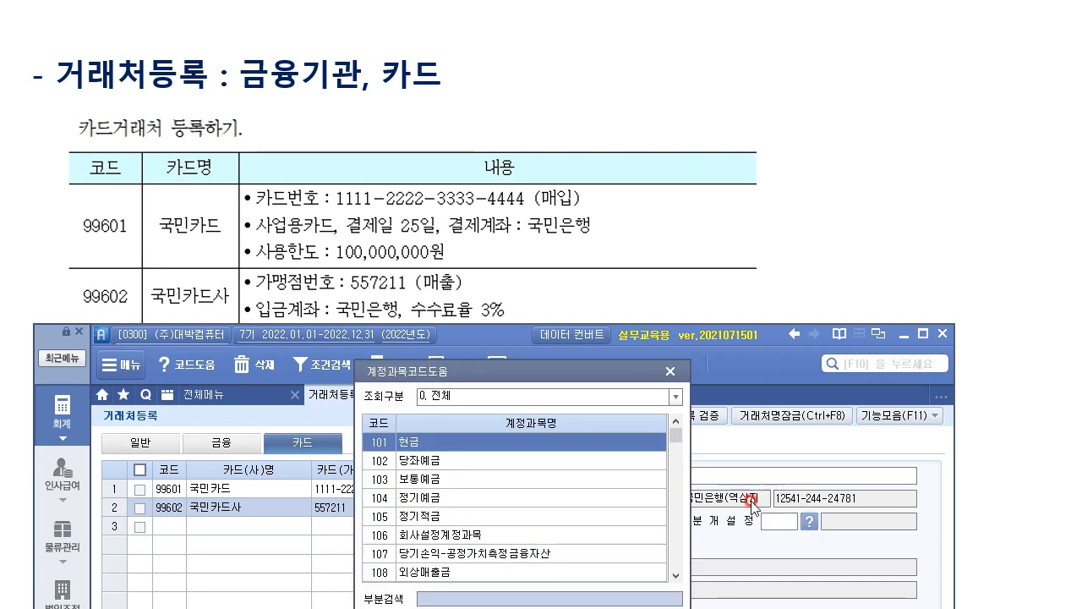
click(457, 572)
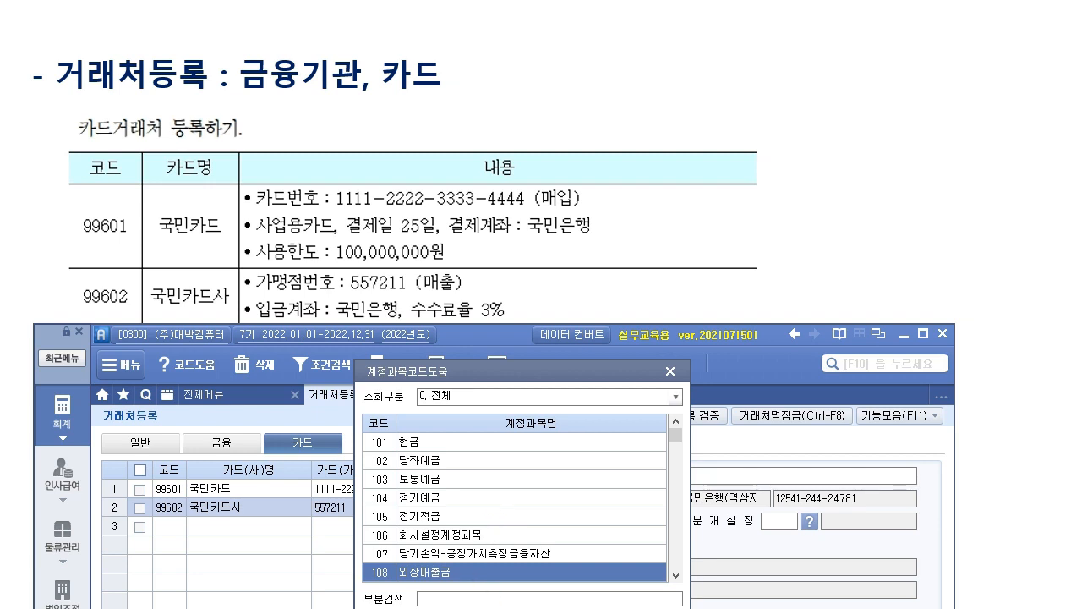
key(Escape)
drag(510, 338, 511, 35)
click(162, 139)
click(224, 139)
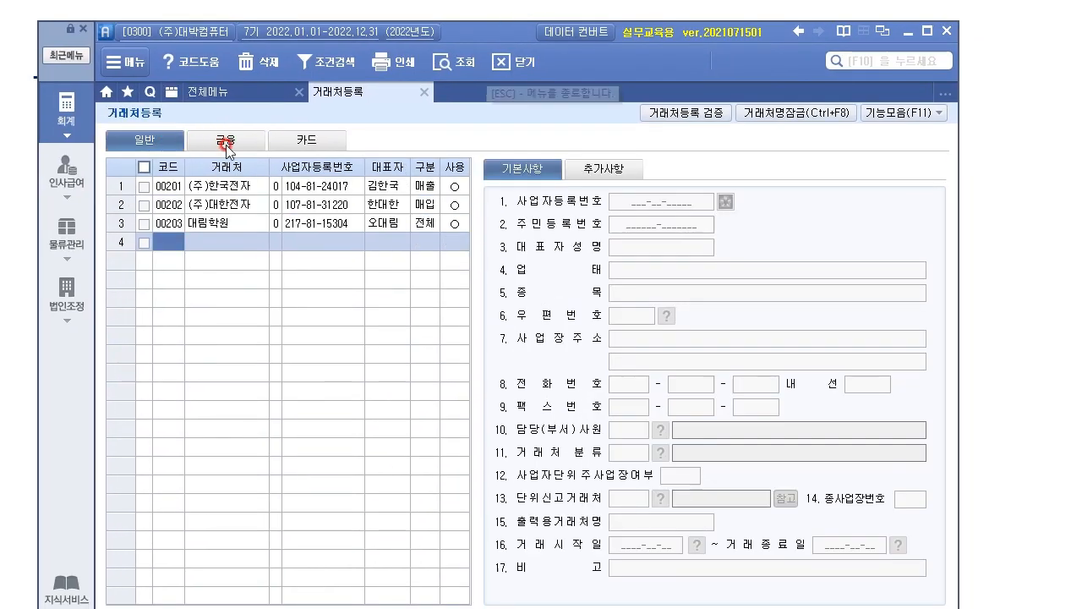
click(327, 148)
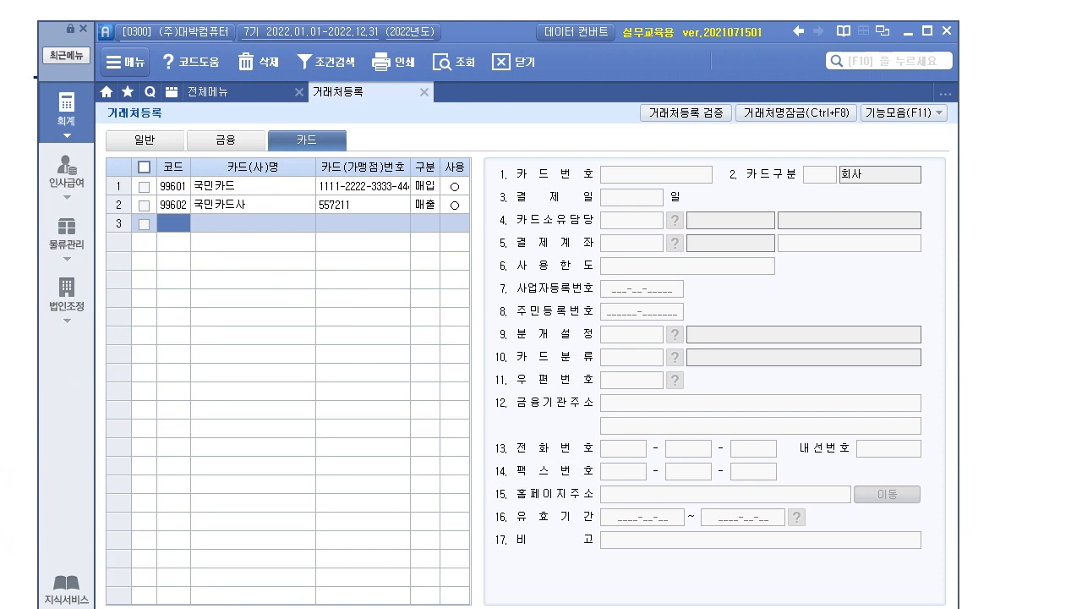
key(alt+Tab)
key(Right)
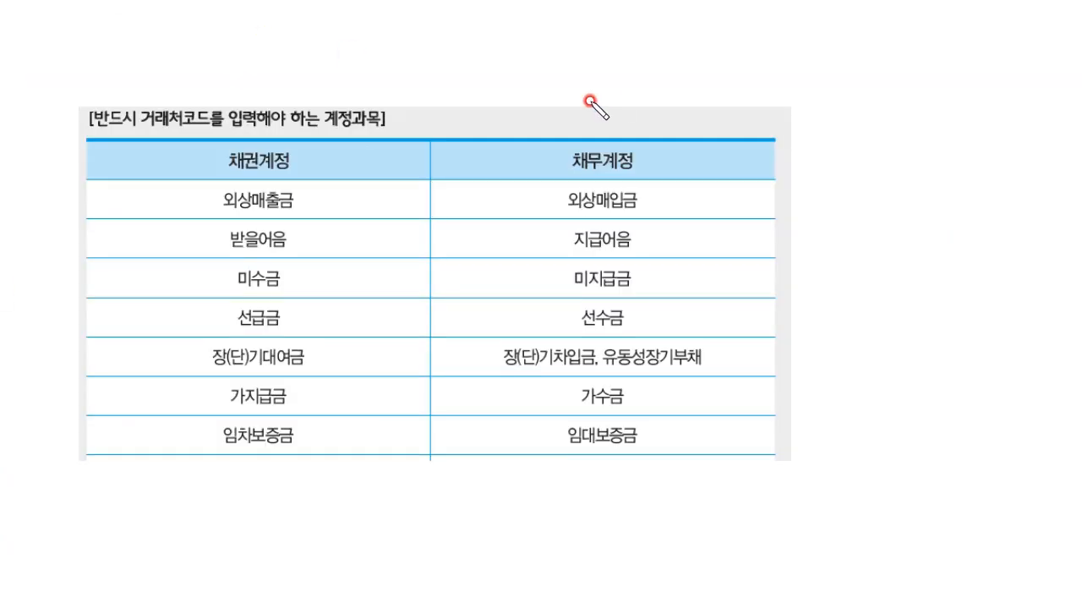
Tick 외상매출금, 외상매입금, 받을어음, 지급어음, 미수금, 미지급금 and 선급금 on the slide.
click(556, 148)
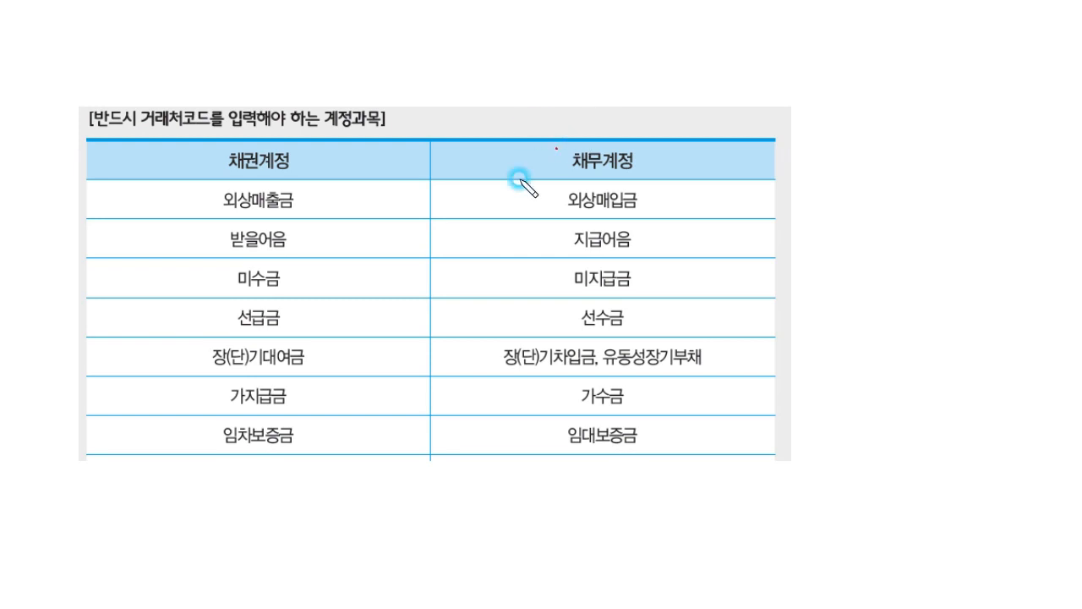
drag(348, 190, 372, 188)
drag(505, 202, 517, 200)
drag(360, 230, 369, 239)
drag(512, 235, 527, 227)
drag(360, 270, 374, 275)
drag(538, 279, 559, 275)
drag(361, 315, 379, 310)
Tick 선수금 and 장(단)기대여금/차입금, underline 유동성장기부채, and circle 가지급금.
mouse_move(539, 311)
mouse_down()
mouse_move(545, 322)
mouse_move(557, 310)
mouse_up()
click(570, 327)
drag(350, 360, 365, 355)
drag(467, 352, 482, 349)
drag(603, 366, 719, 363)
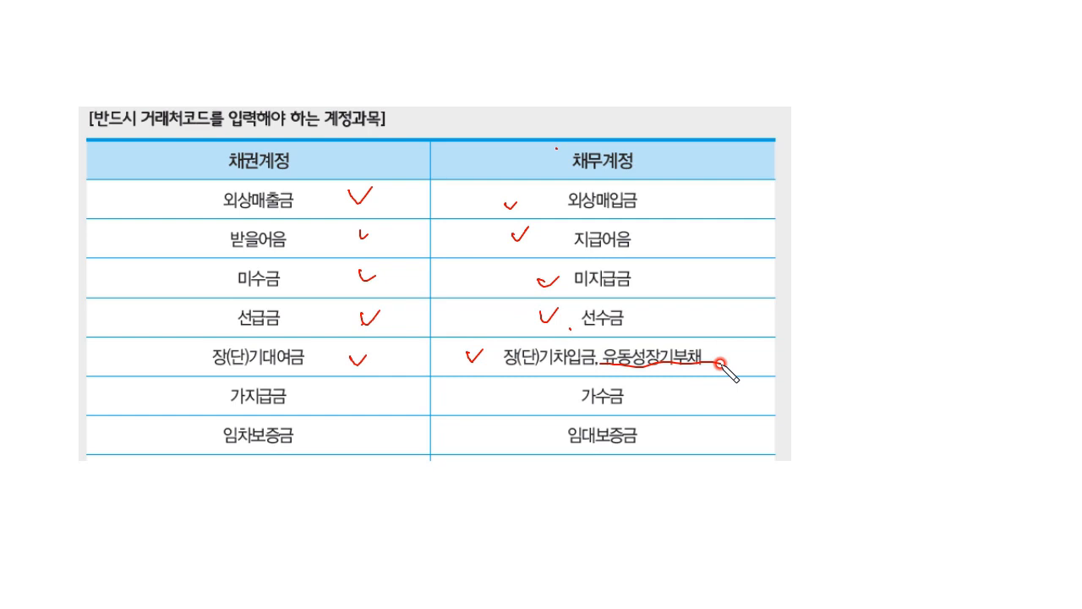
mouse_move(289, 387)
mouse_down()
mouse_move(305, 409)
mouse_move(357, 395)
mouse_move(330, 388)
mouse_move(327, 409)
mouse_up()
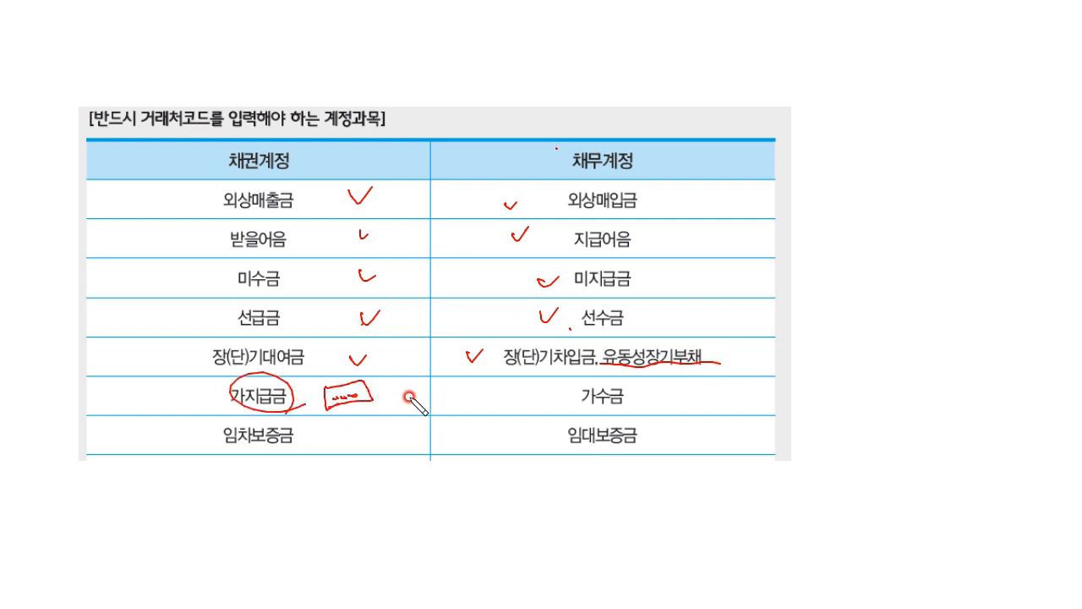